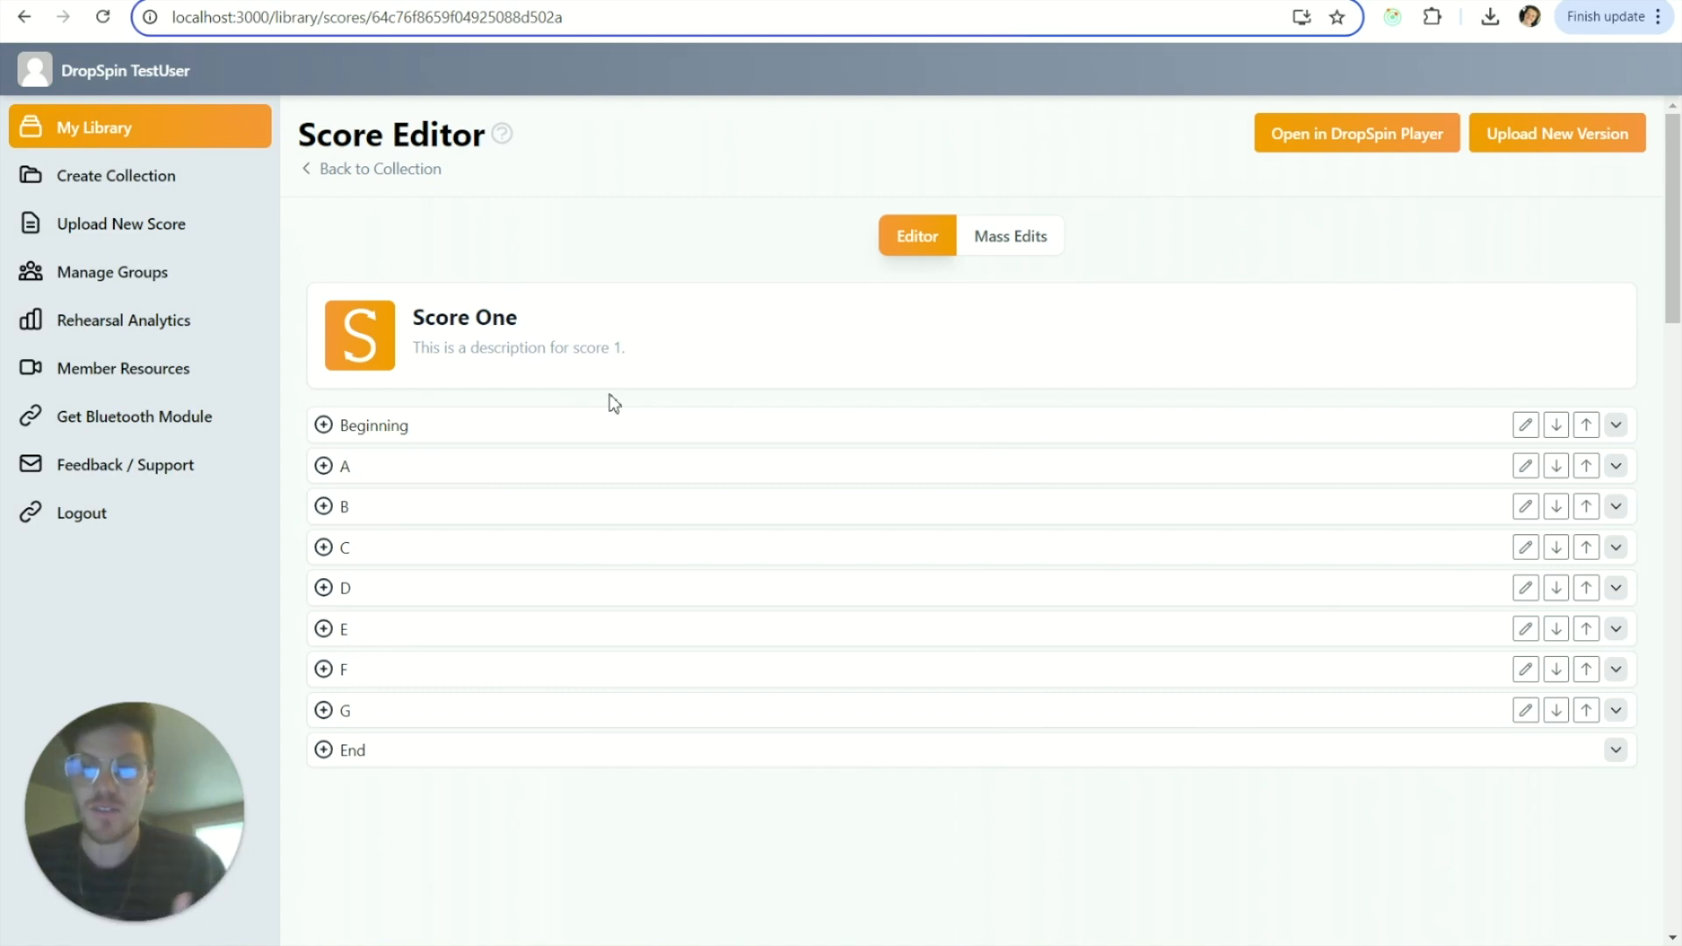
View the new score upload form and its target collection choices.
click(363, 169)
click(124, 225)
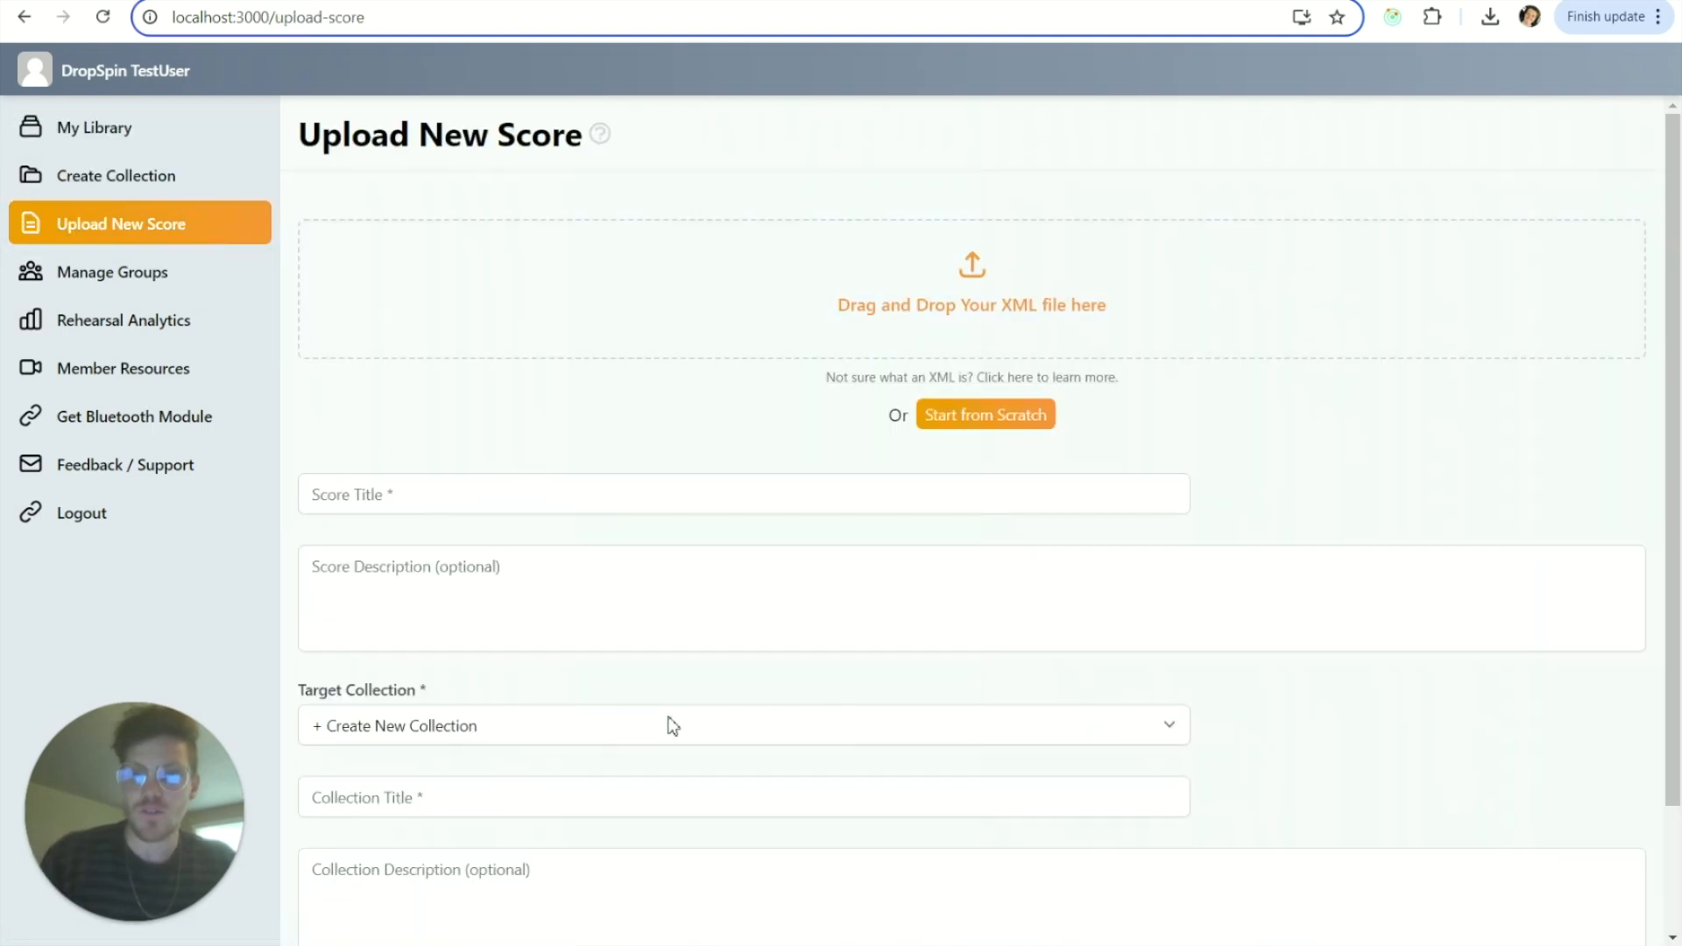
click(613, 725)
click(52, 175)
Open Score One from the Test Go pro collection in the score editor.
click(162, 131)
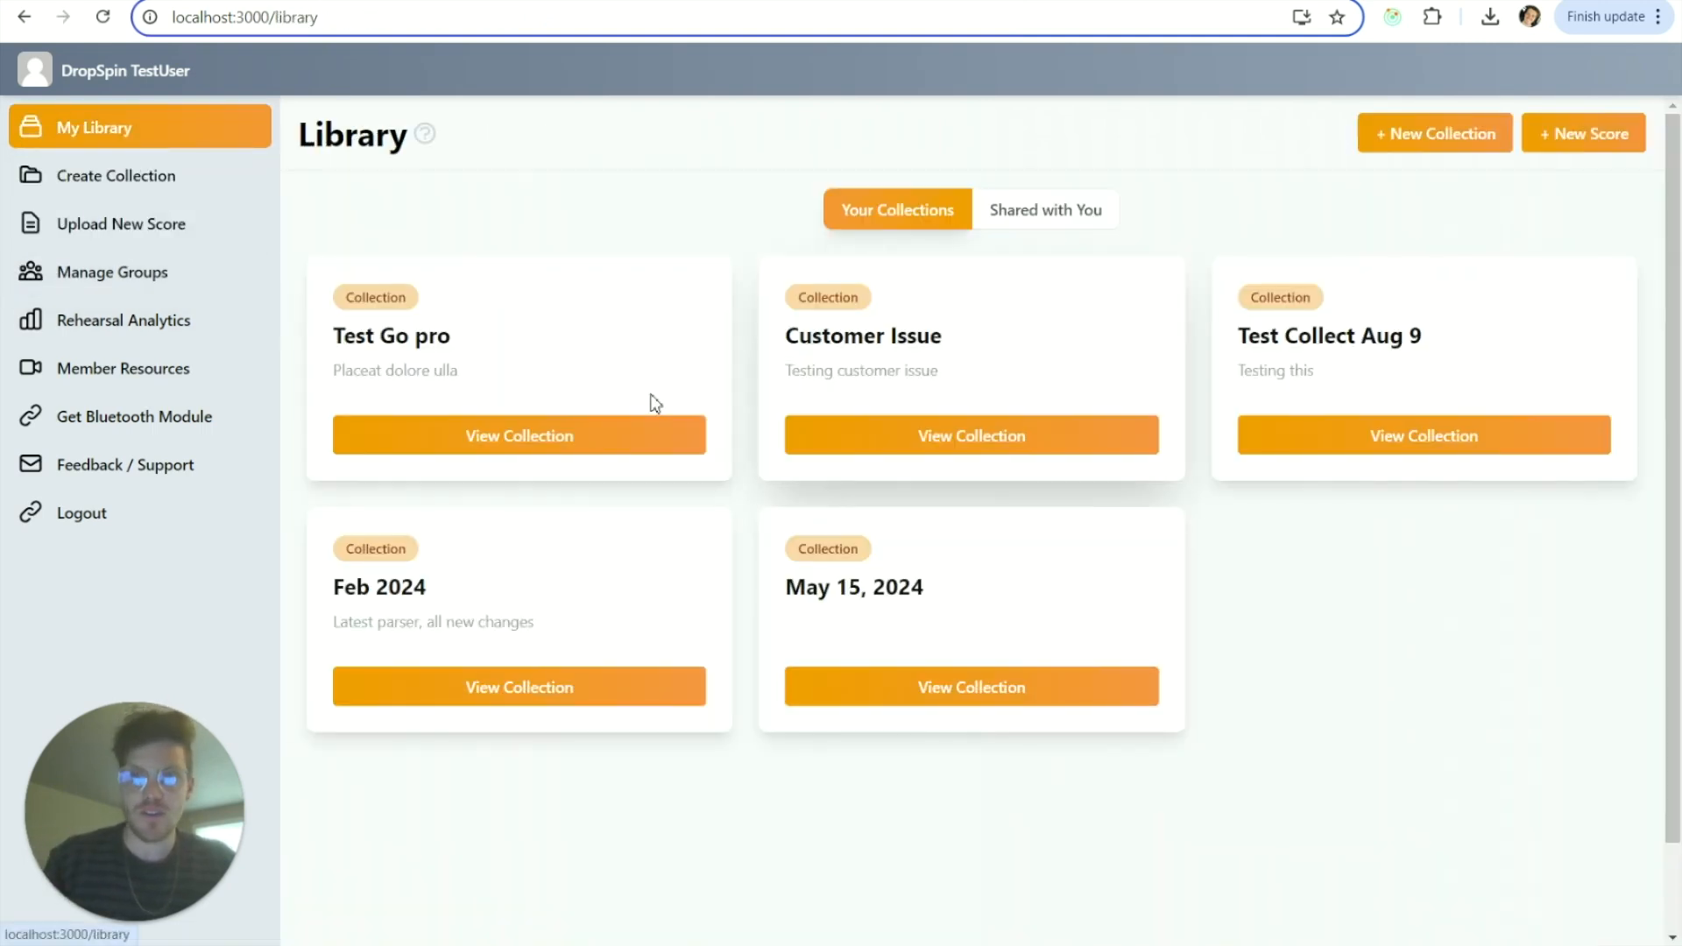
click(611, 438)
click(1583, 362)
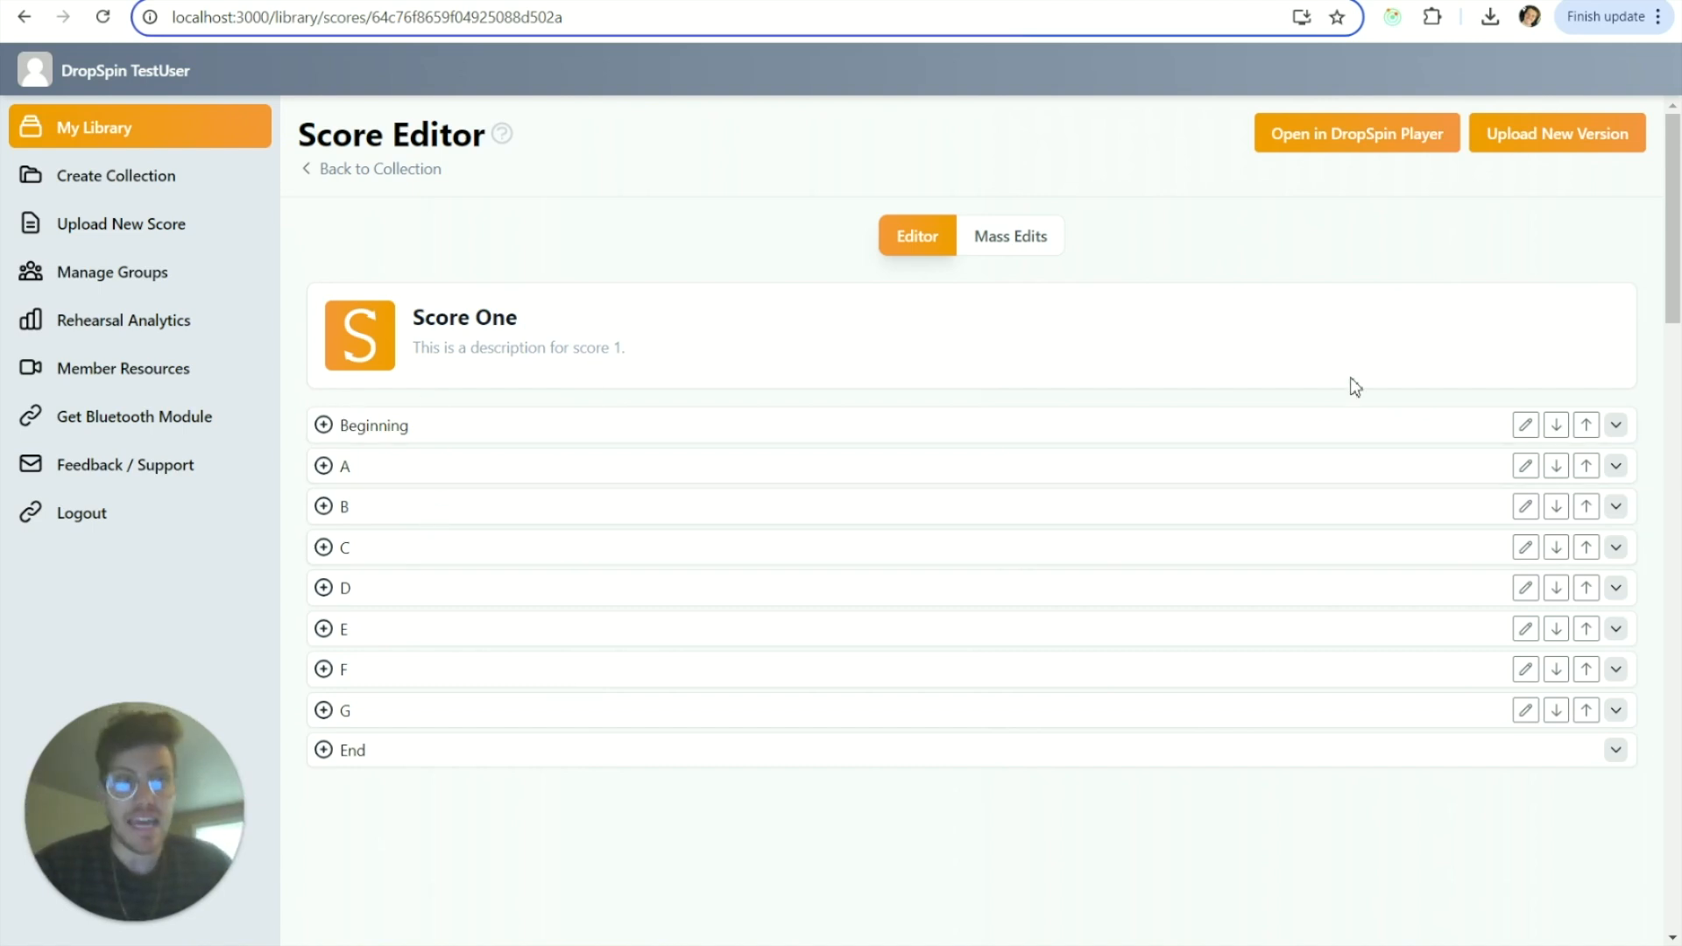
Open Score One's title and description for editing, check both fields, and close them.
click(1605, 315)
drag(517, 321, 383, 320)
click(1155, 326)
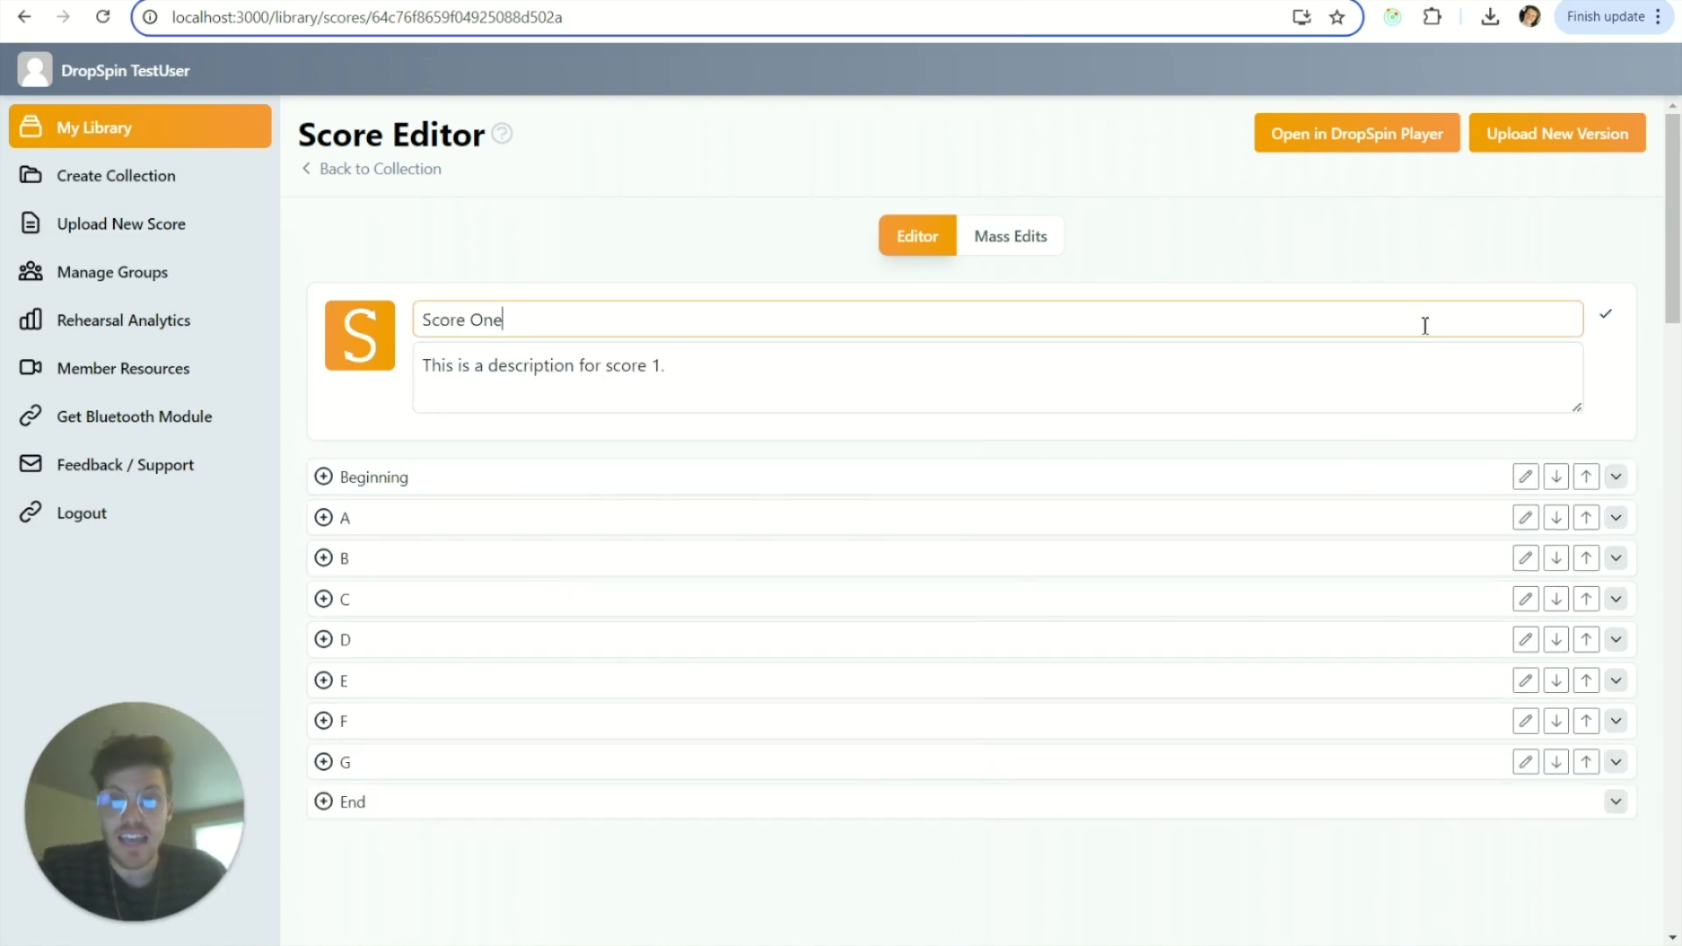
drag(867, 386, 458, 368)
click(714, 371)
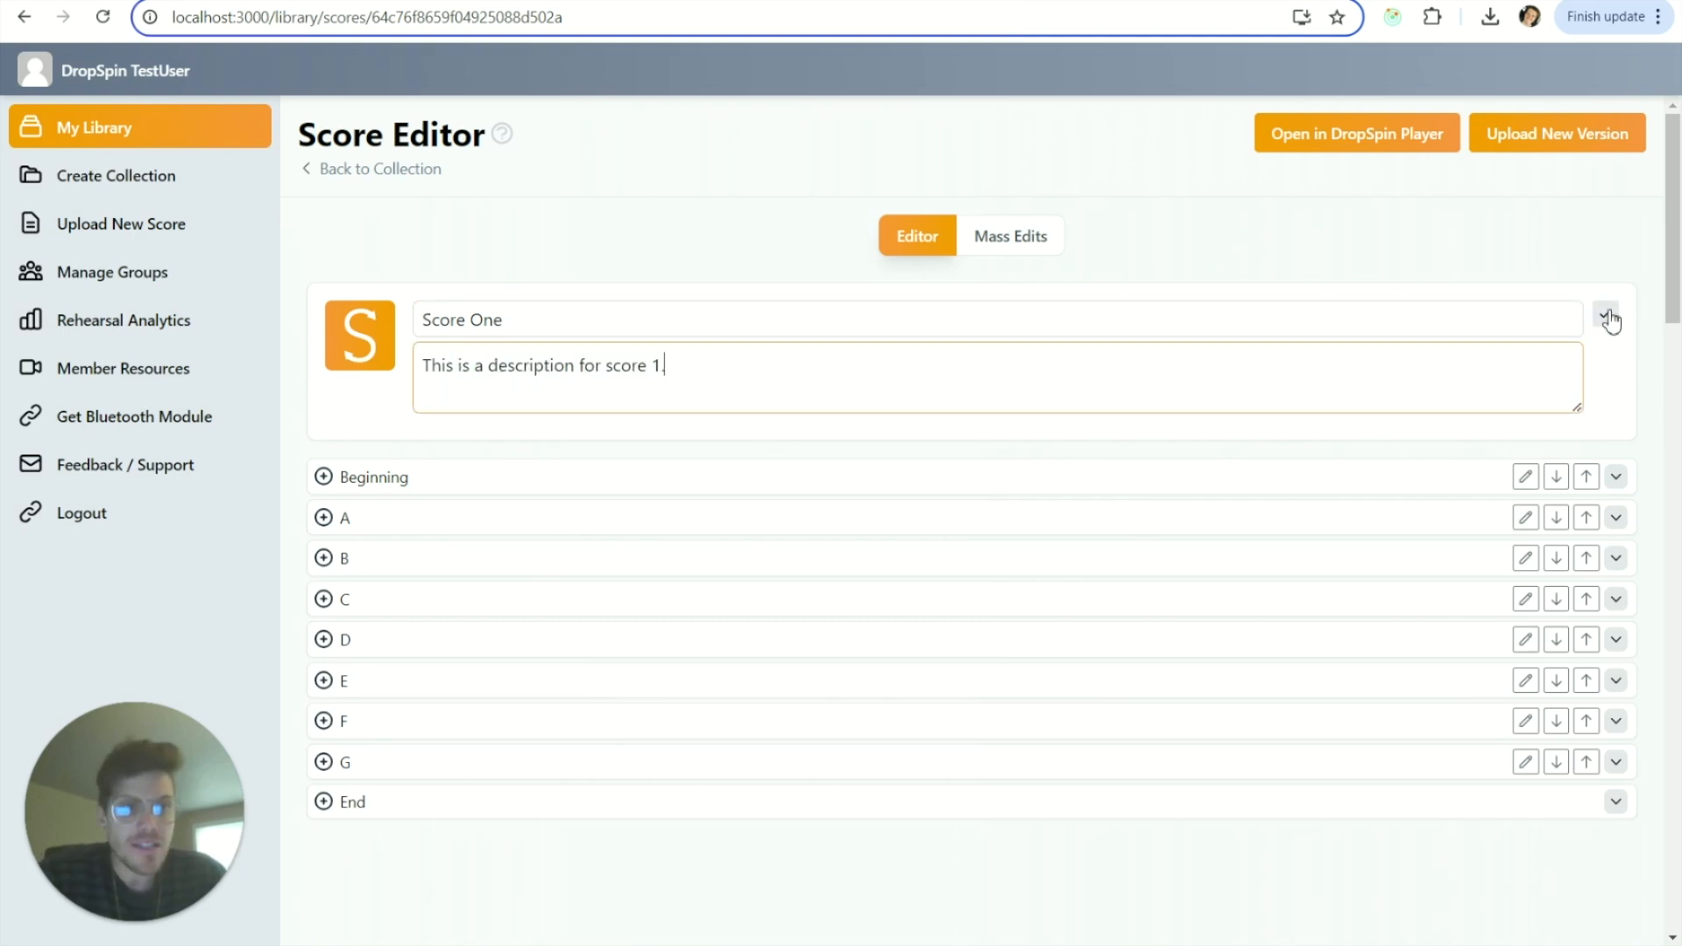
click(1606, 314)
Split the Beginning section at Measure 3 into a new section and name it Chart 2.
click(320, 425)
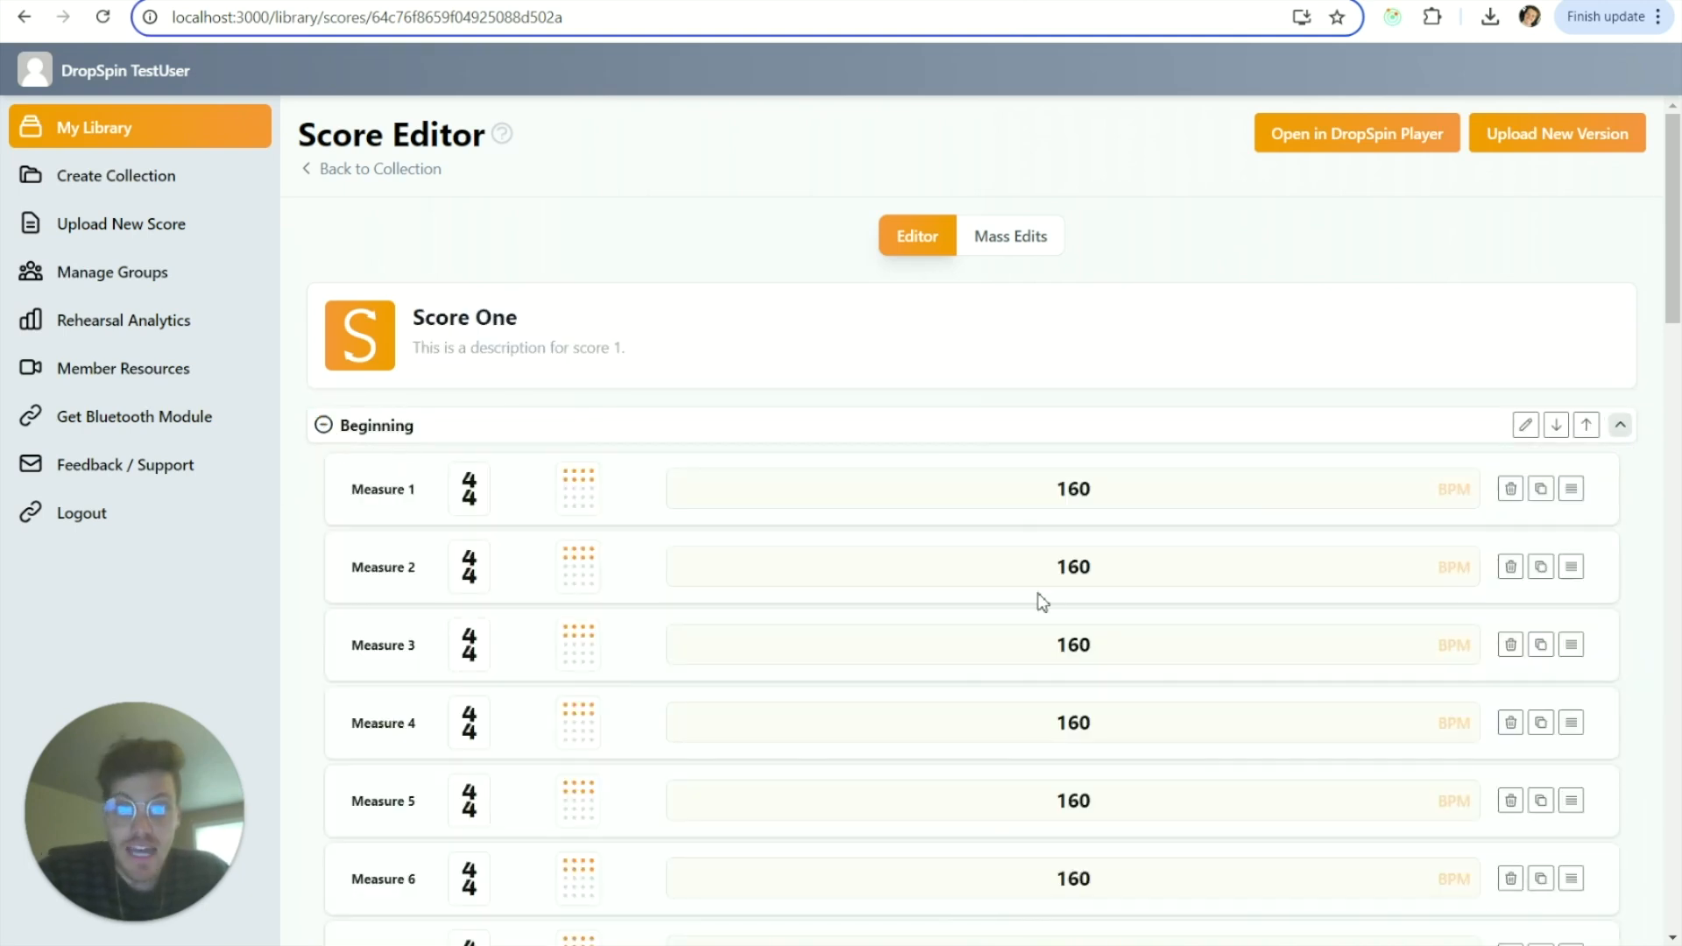
click(1575, 648)
click(492, 635)
drag(491, 635, 359, 639)
key(ctrl+a)
text(C)
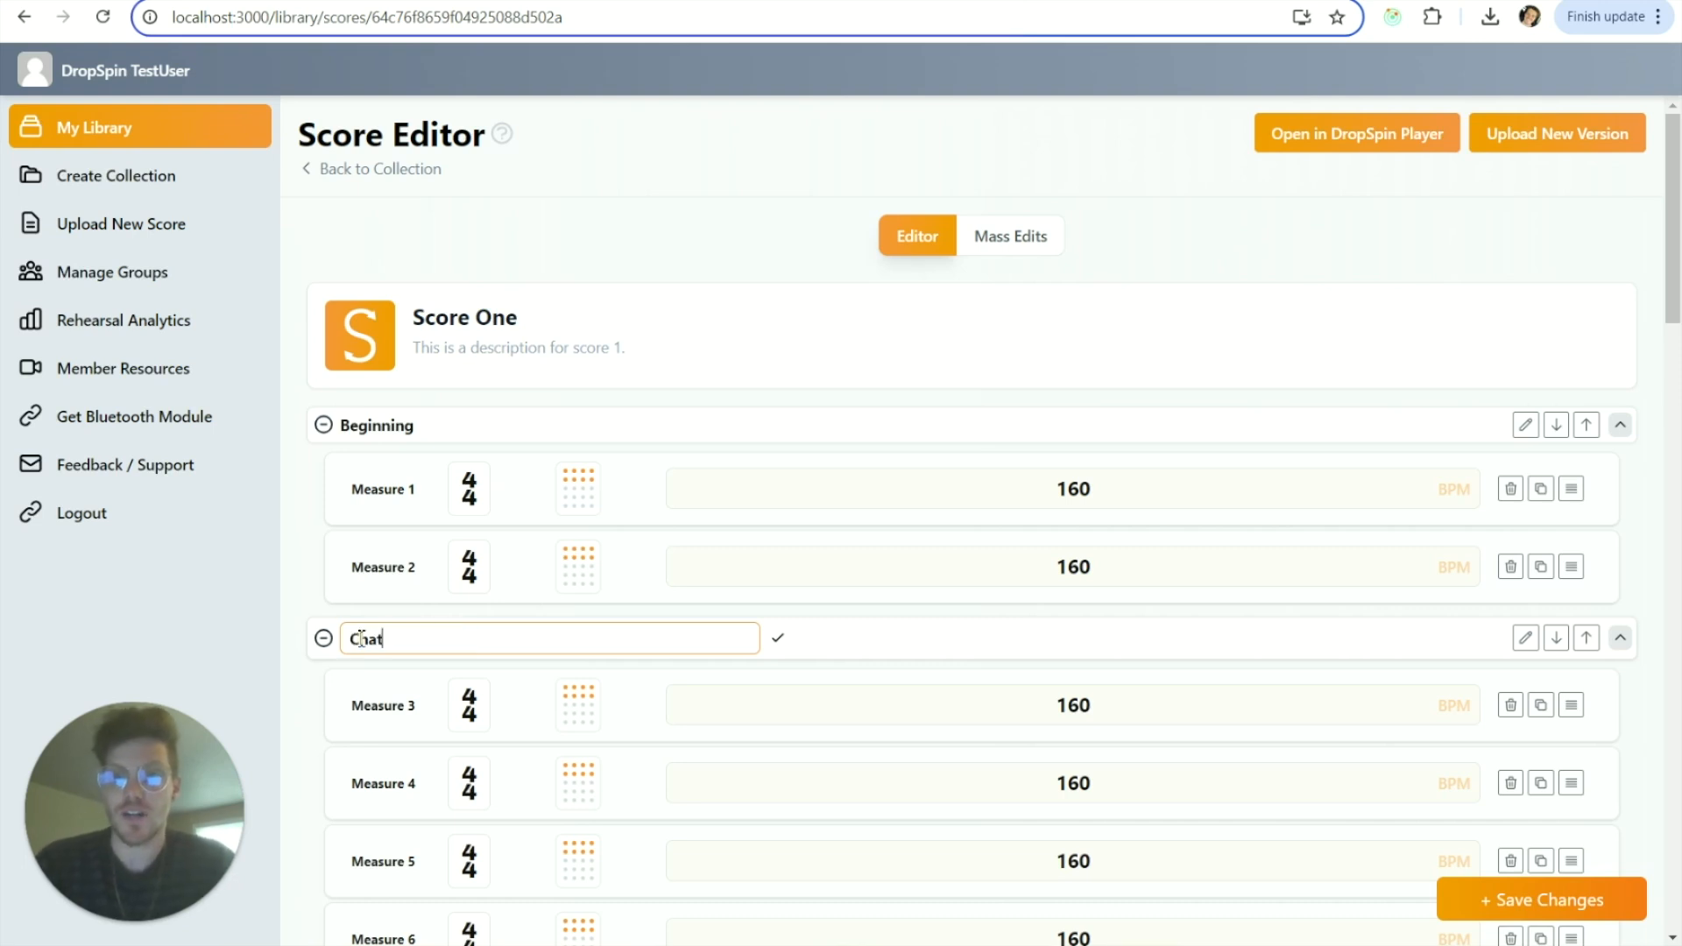
click(778, 638)
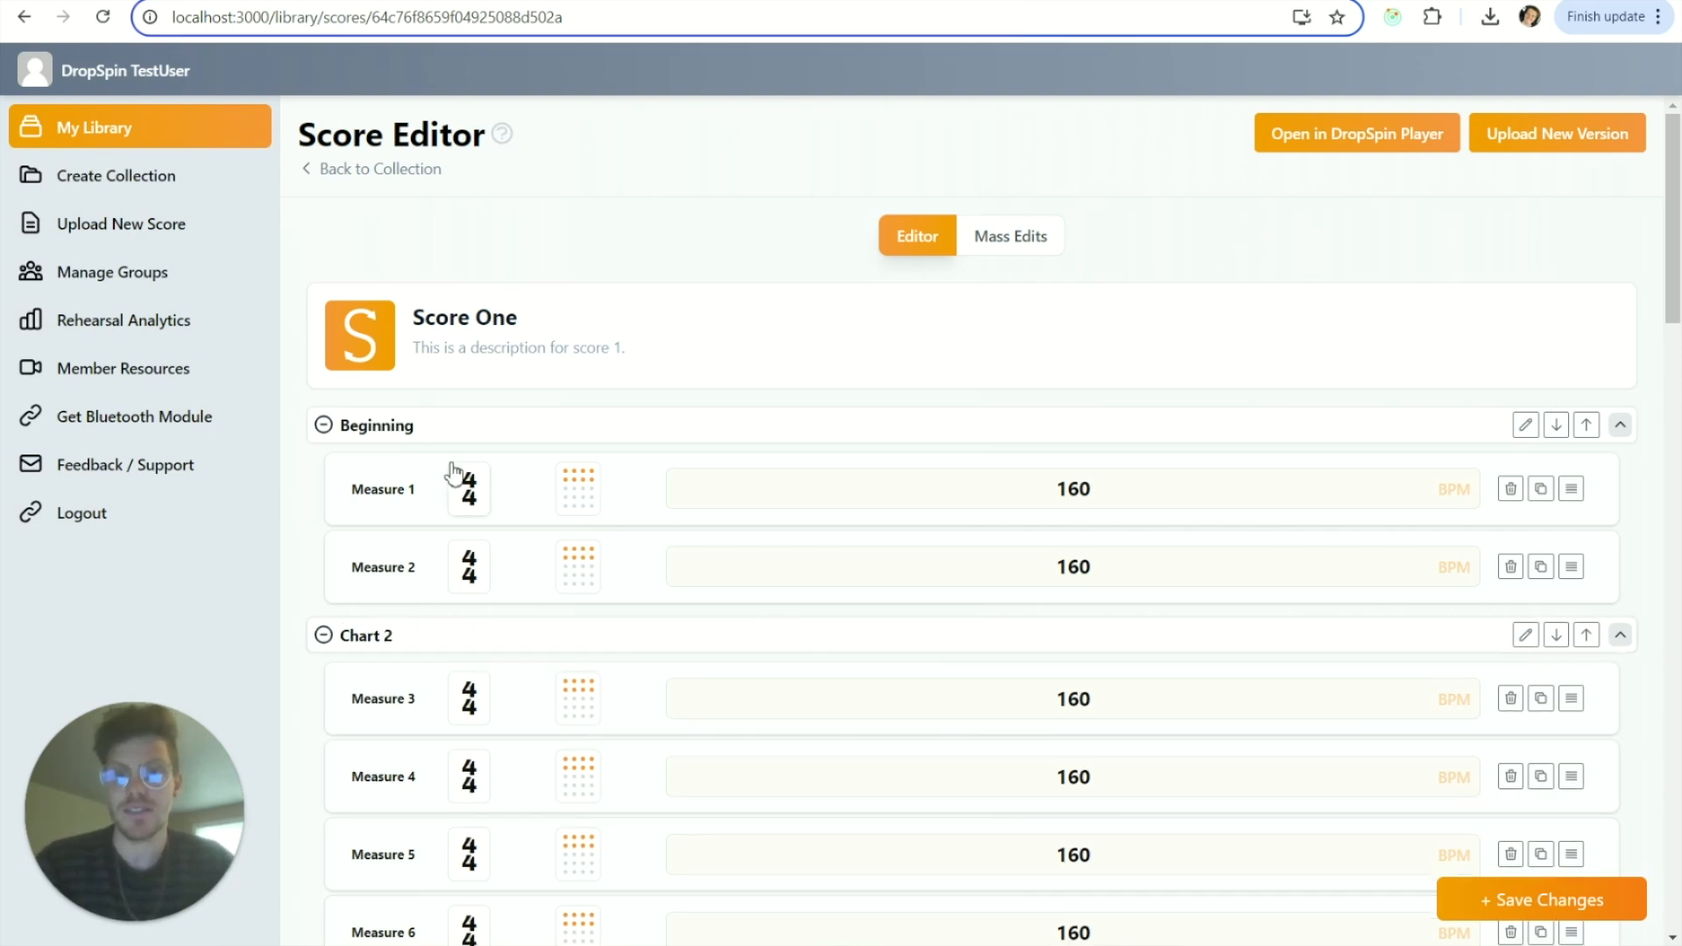
Rename the Beginning section as Chart 1 and save the changes.
click(375, 424)
drag(458, 430, 329, 447)
text(Chart 1)
click(778, 429)
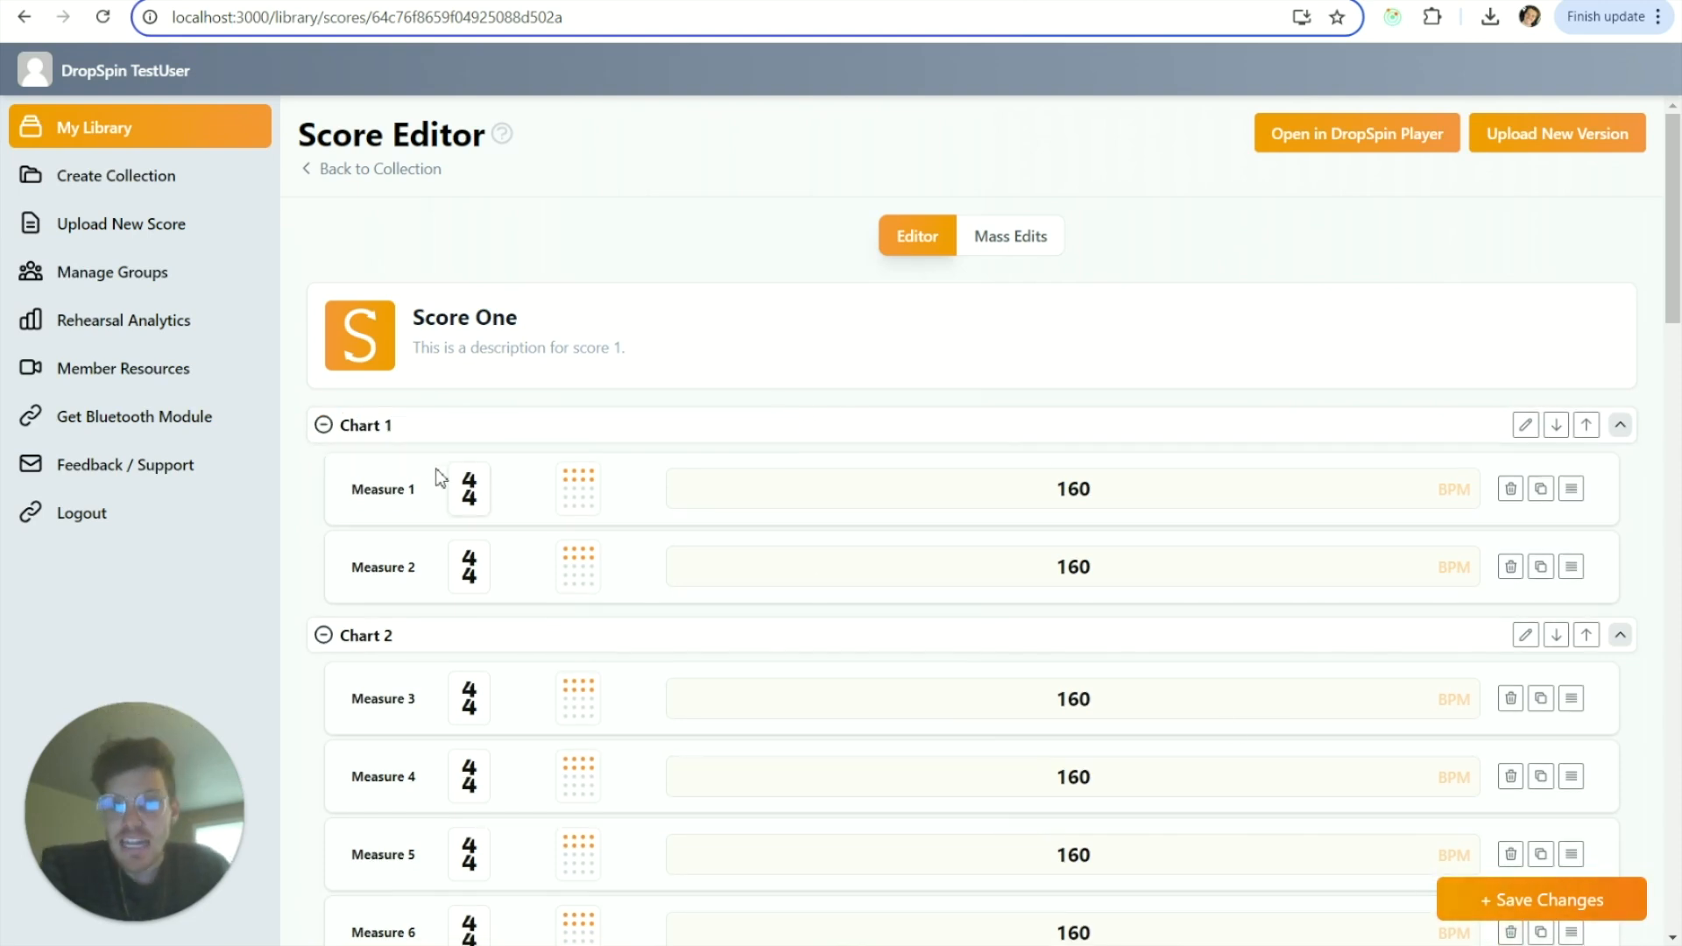
click(1491, 908)
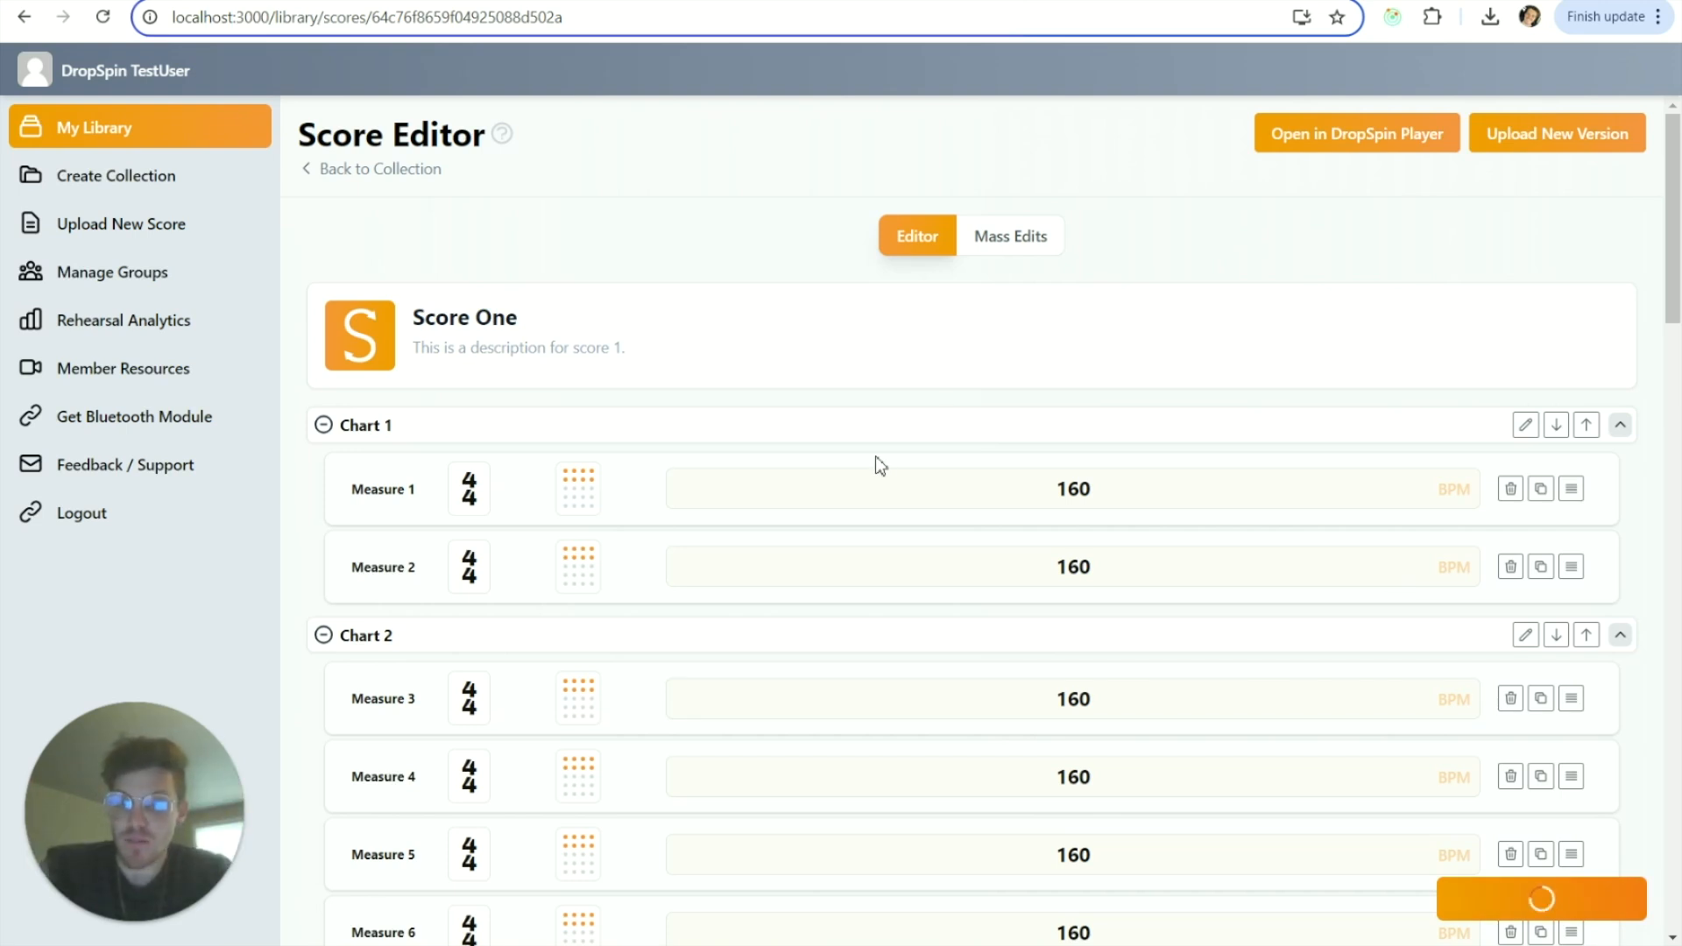
Collapse the Chart 1 and Chart 2 sections and rename section A as First Impact.
click(324, 425)
click(323, 467)
click(324, 467)
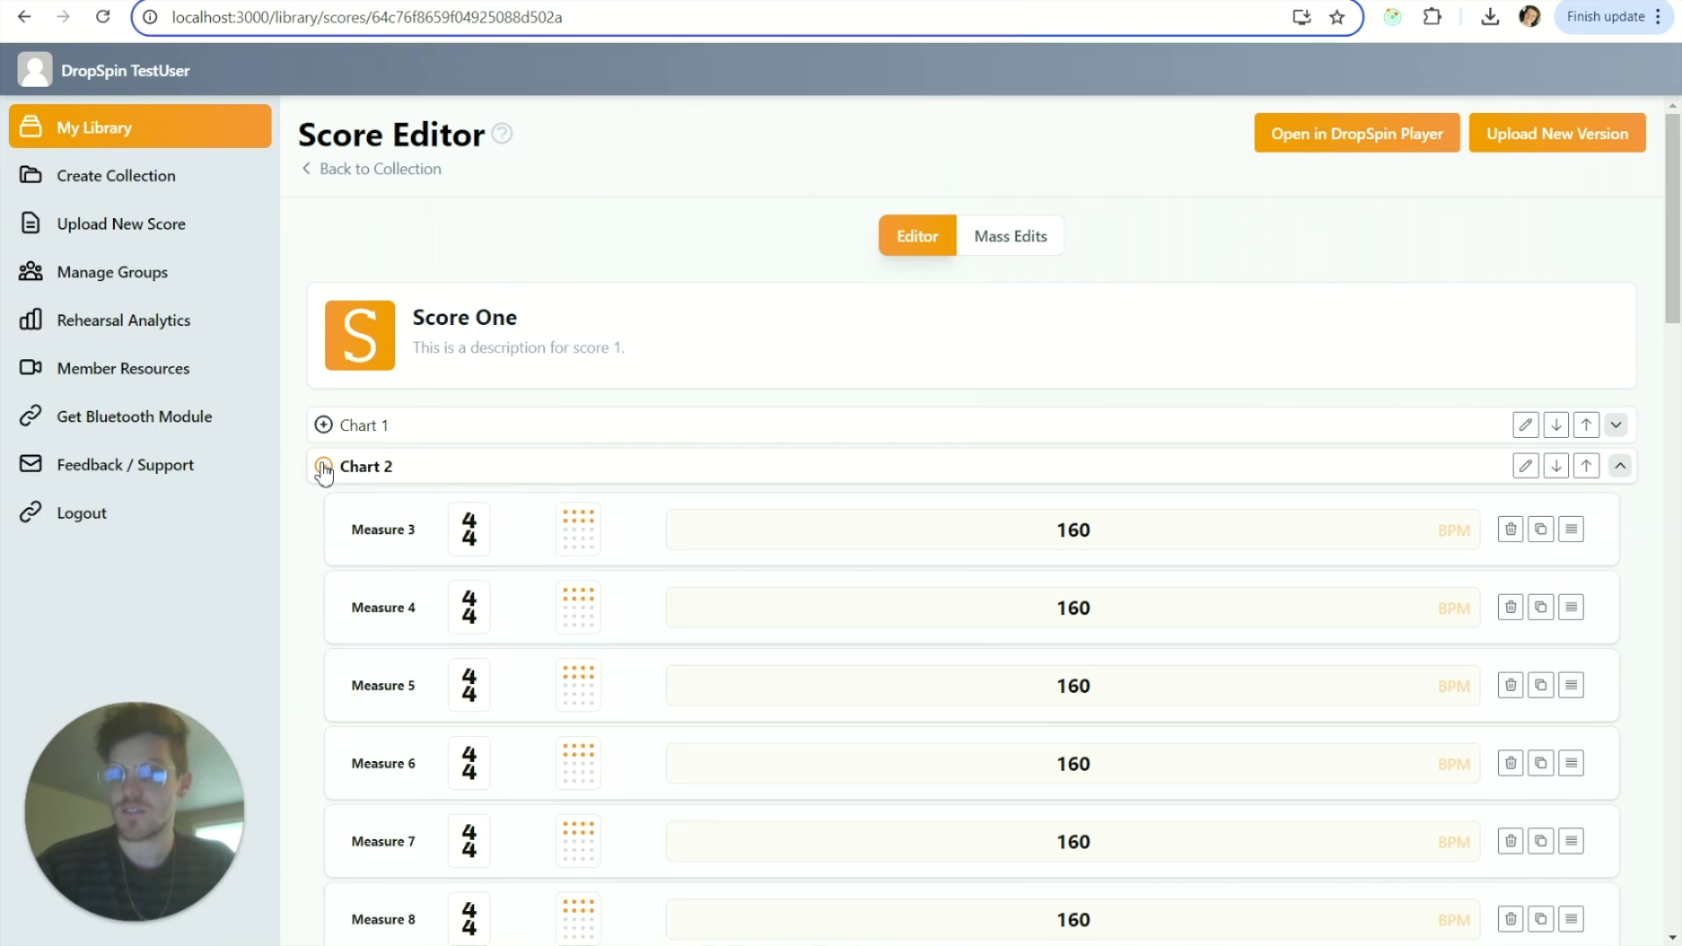
click(323, 467)
click(355, 517)
double_click(352, 510)
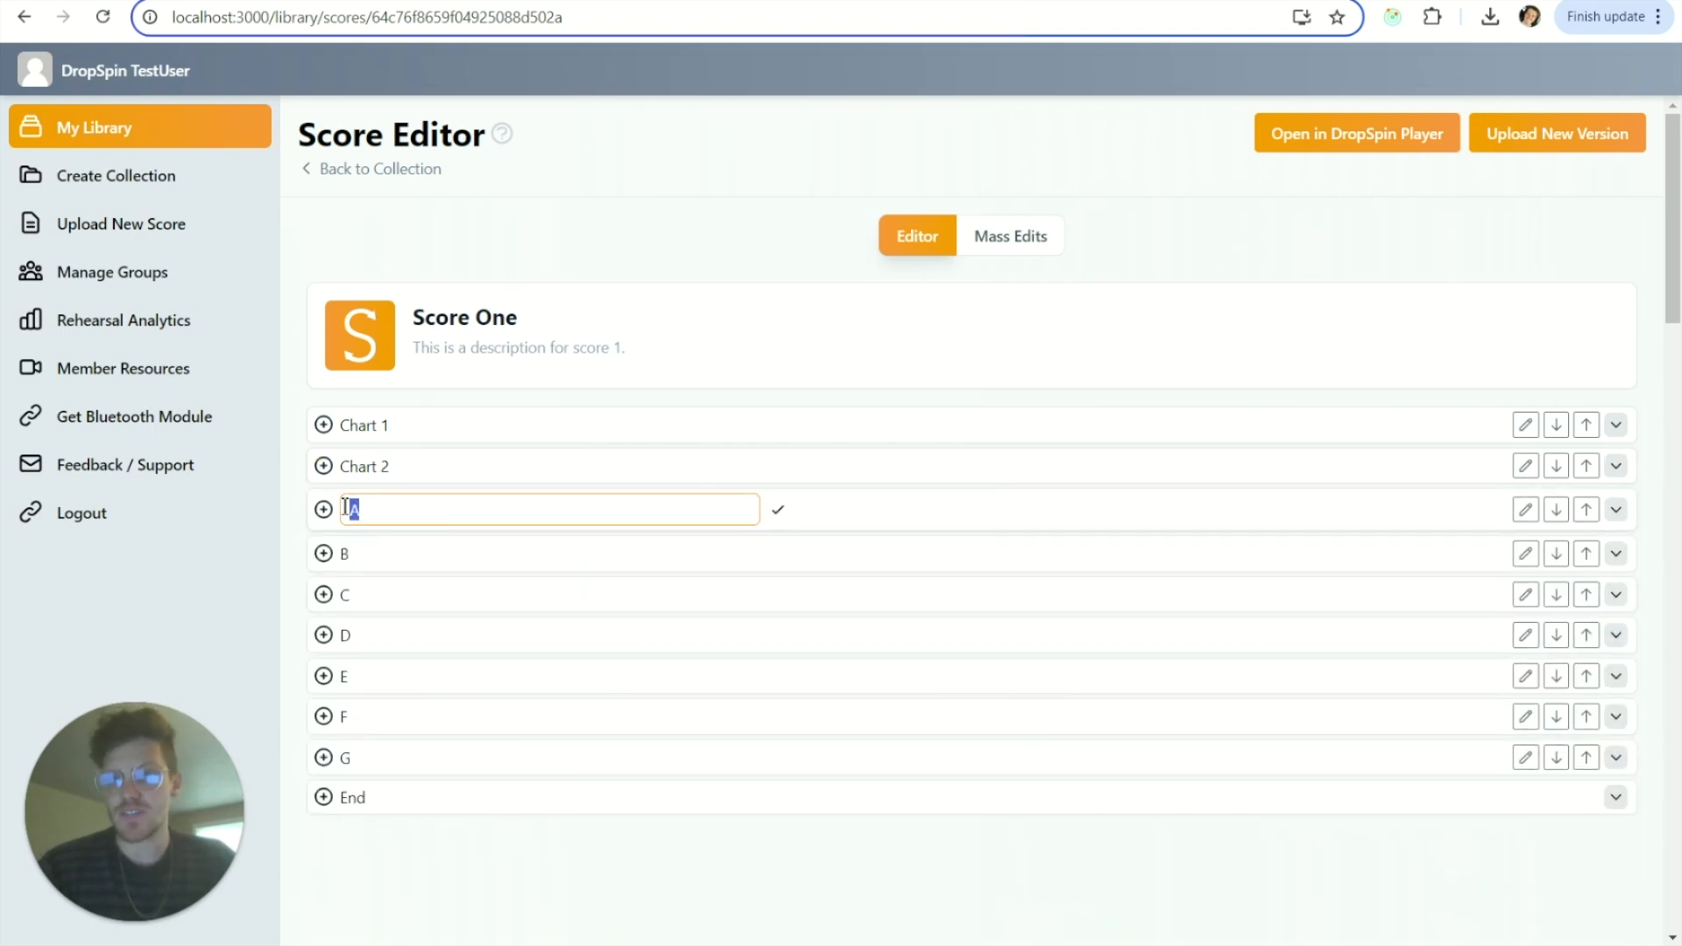
text(First Impact)
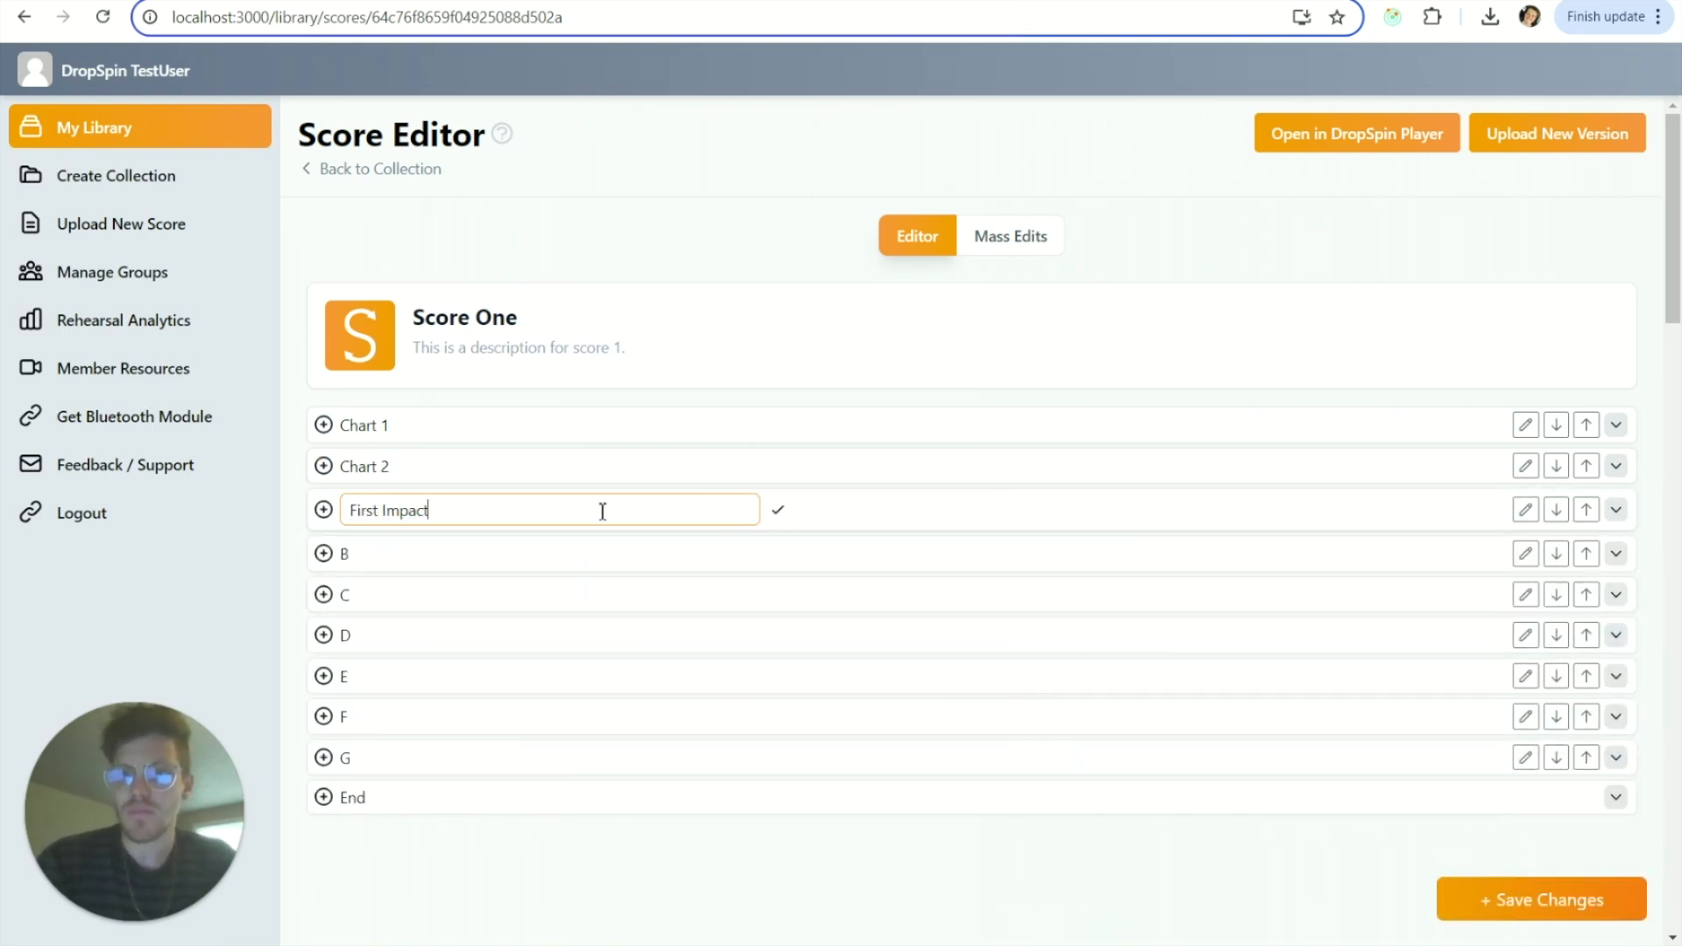
click(778, 511)
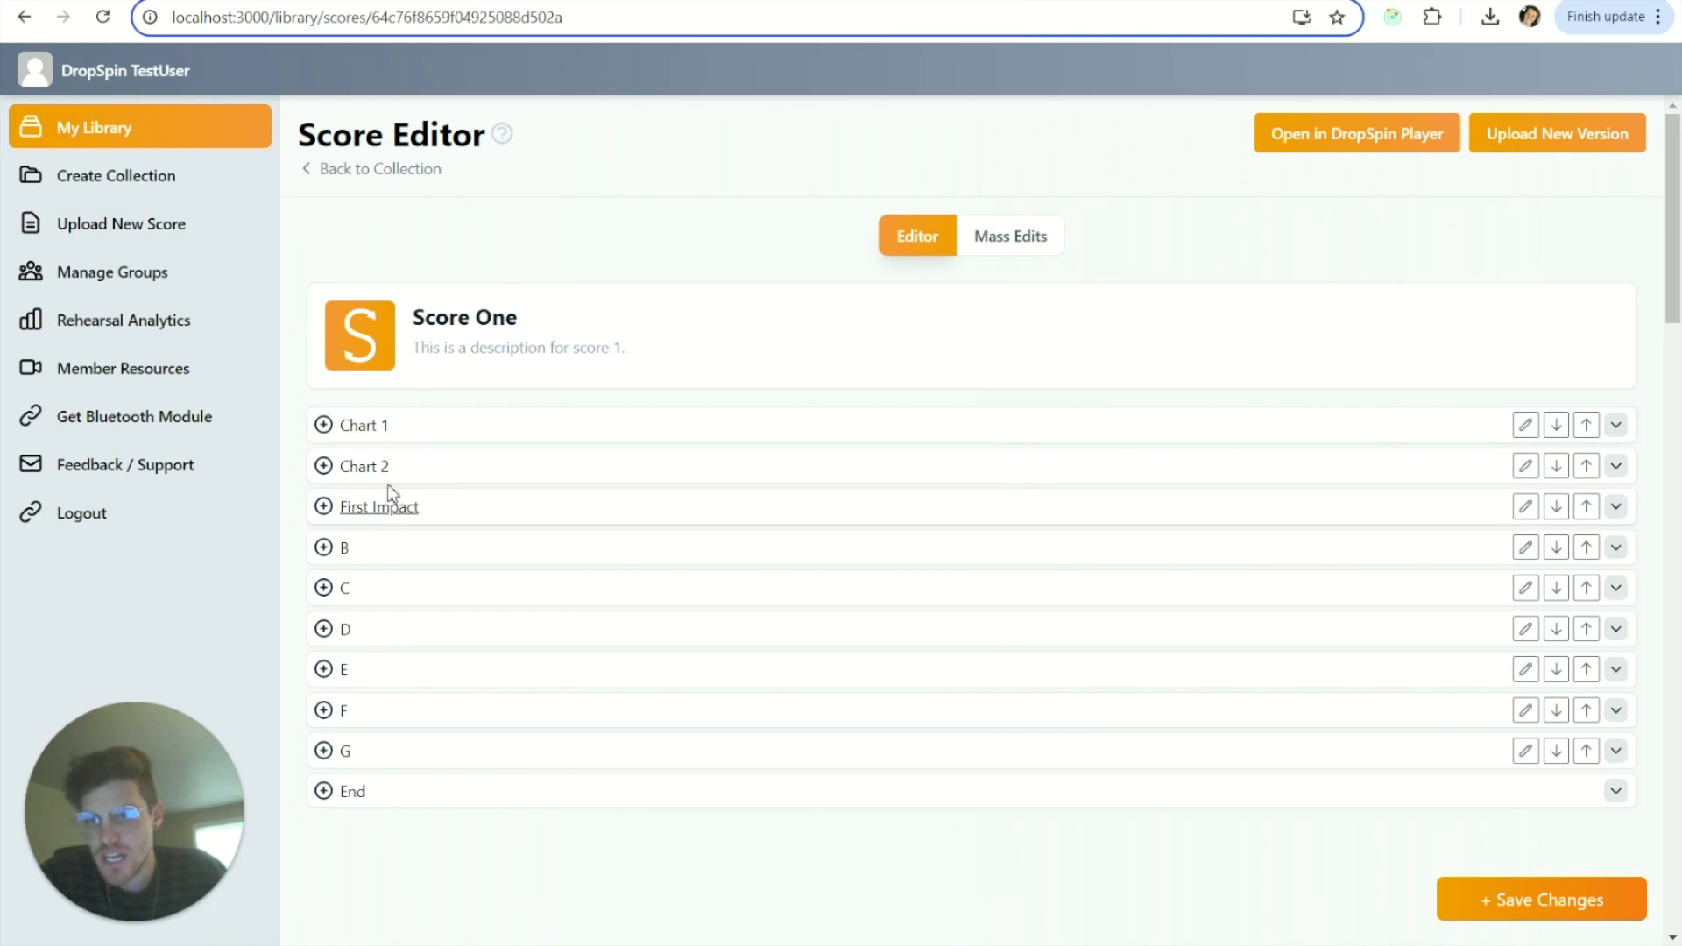
Merge Chart 2 into Chart 1 and rename the combined section as Beginning.
click(1585, 472)
click(323, 425)
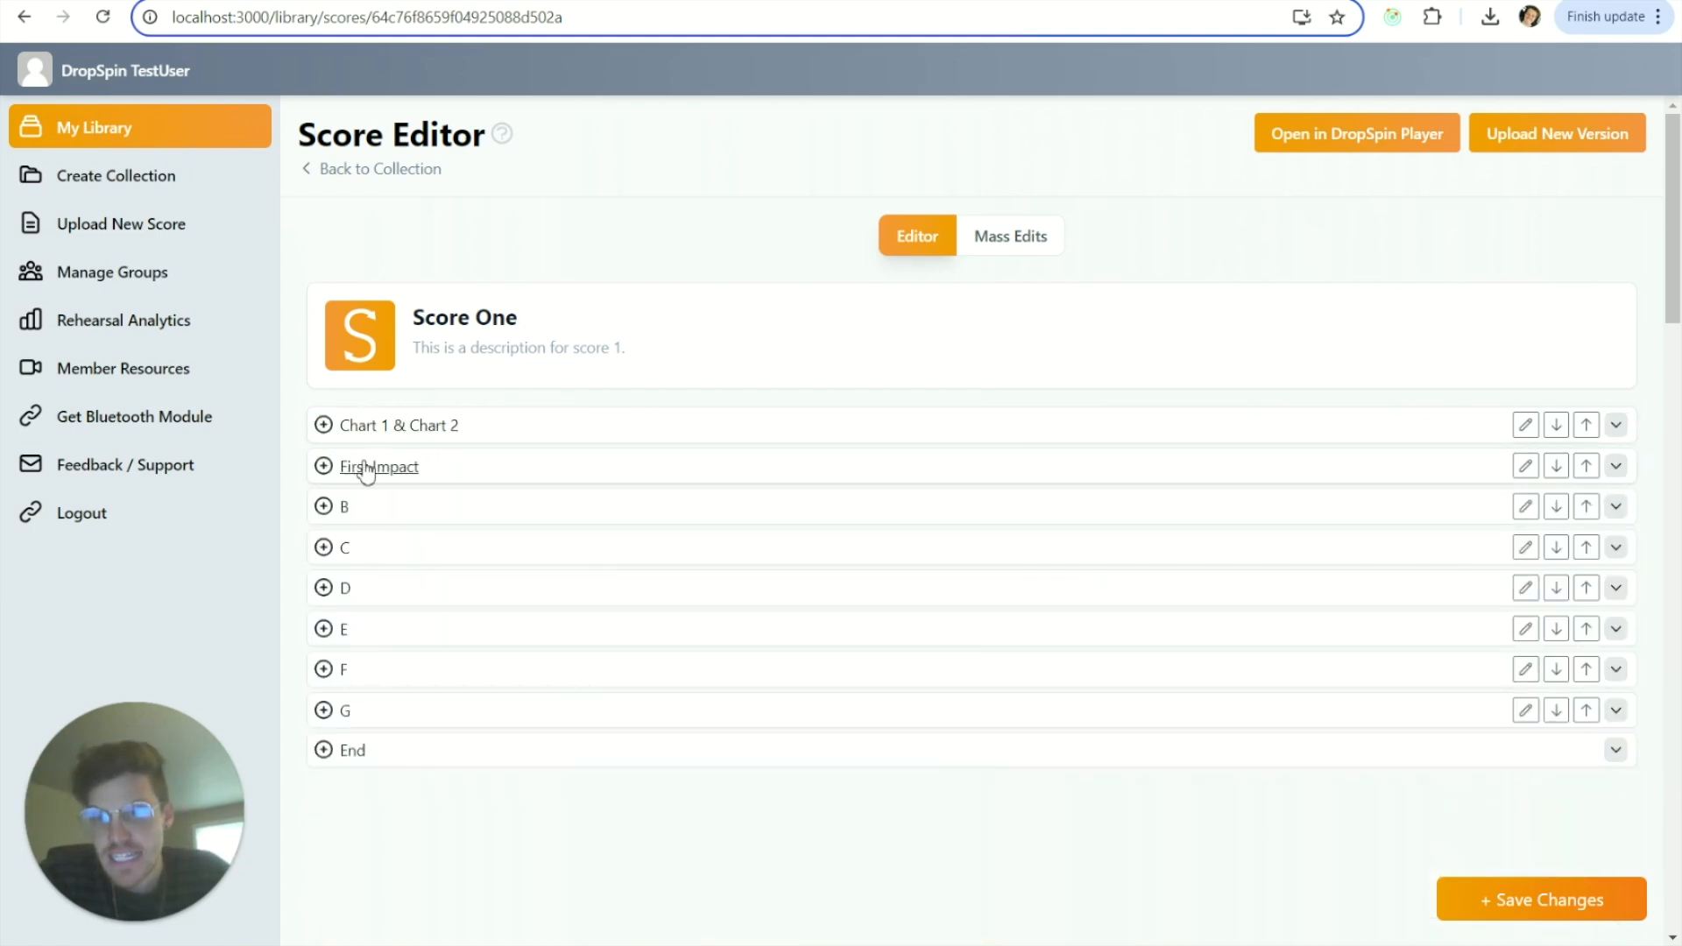
click(391, 425)
key(ctrl+a)
text(Beginning)
click(778, 428)
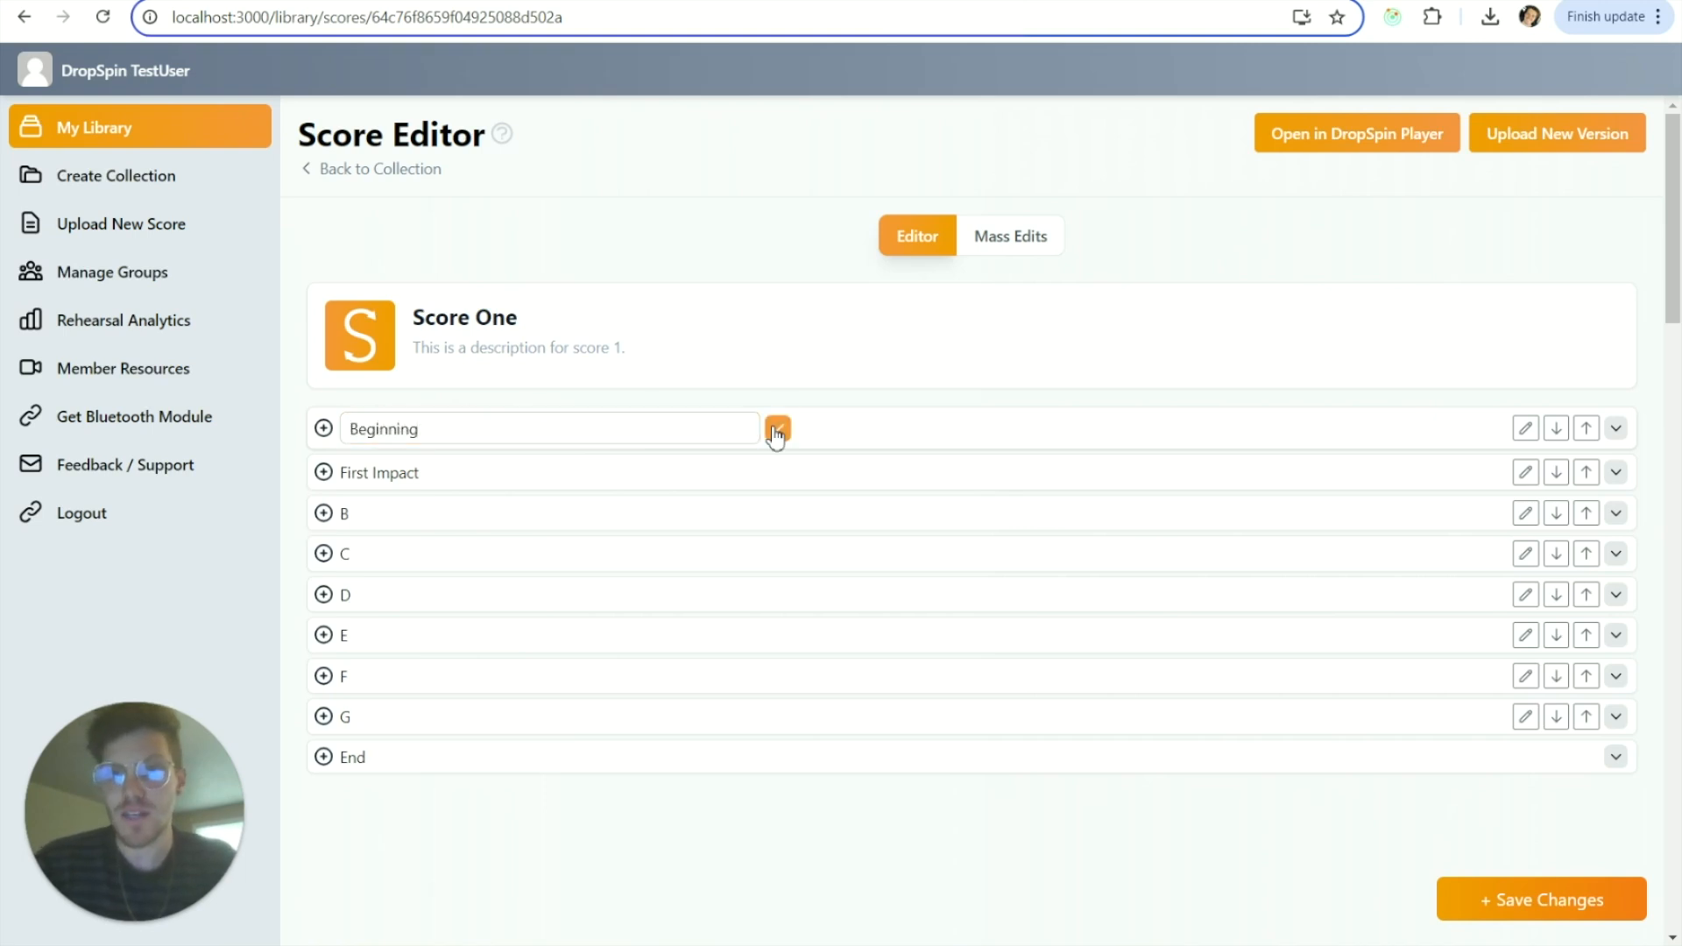
Set the time signature of Measure 1 in the Beginning section to 9 beats.
click(324, 427)
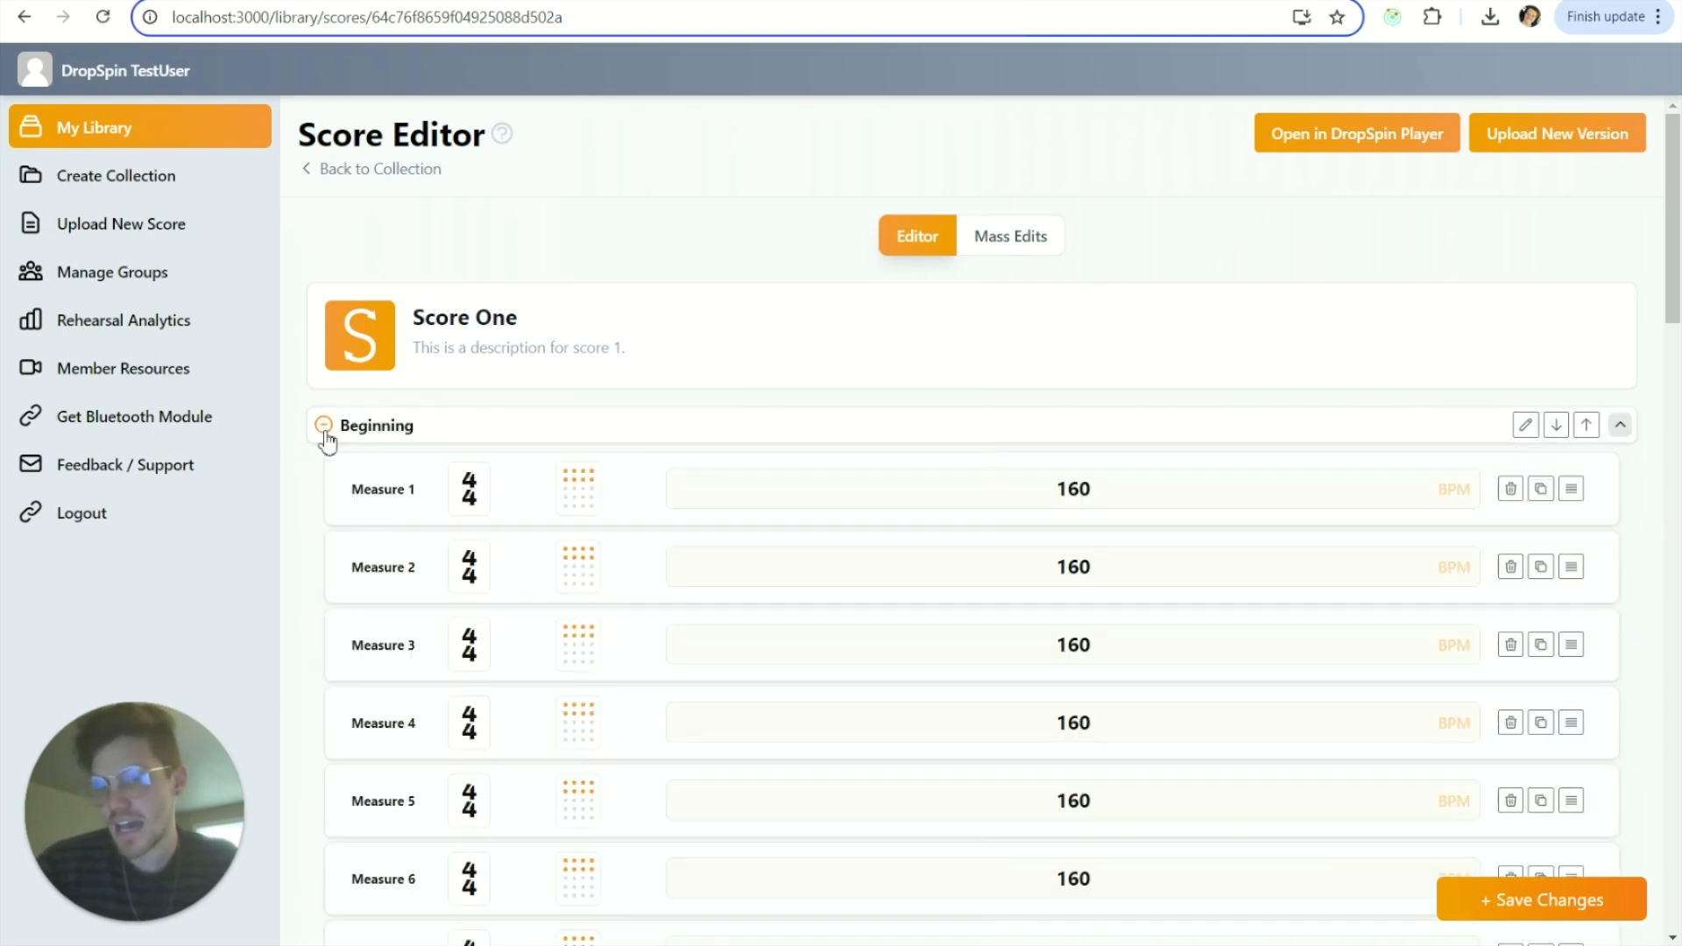
scroll(841, 535, down, 1)
scroll(844, 534, down, 8)
scroll(848, 532, up, 7)
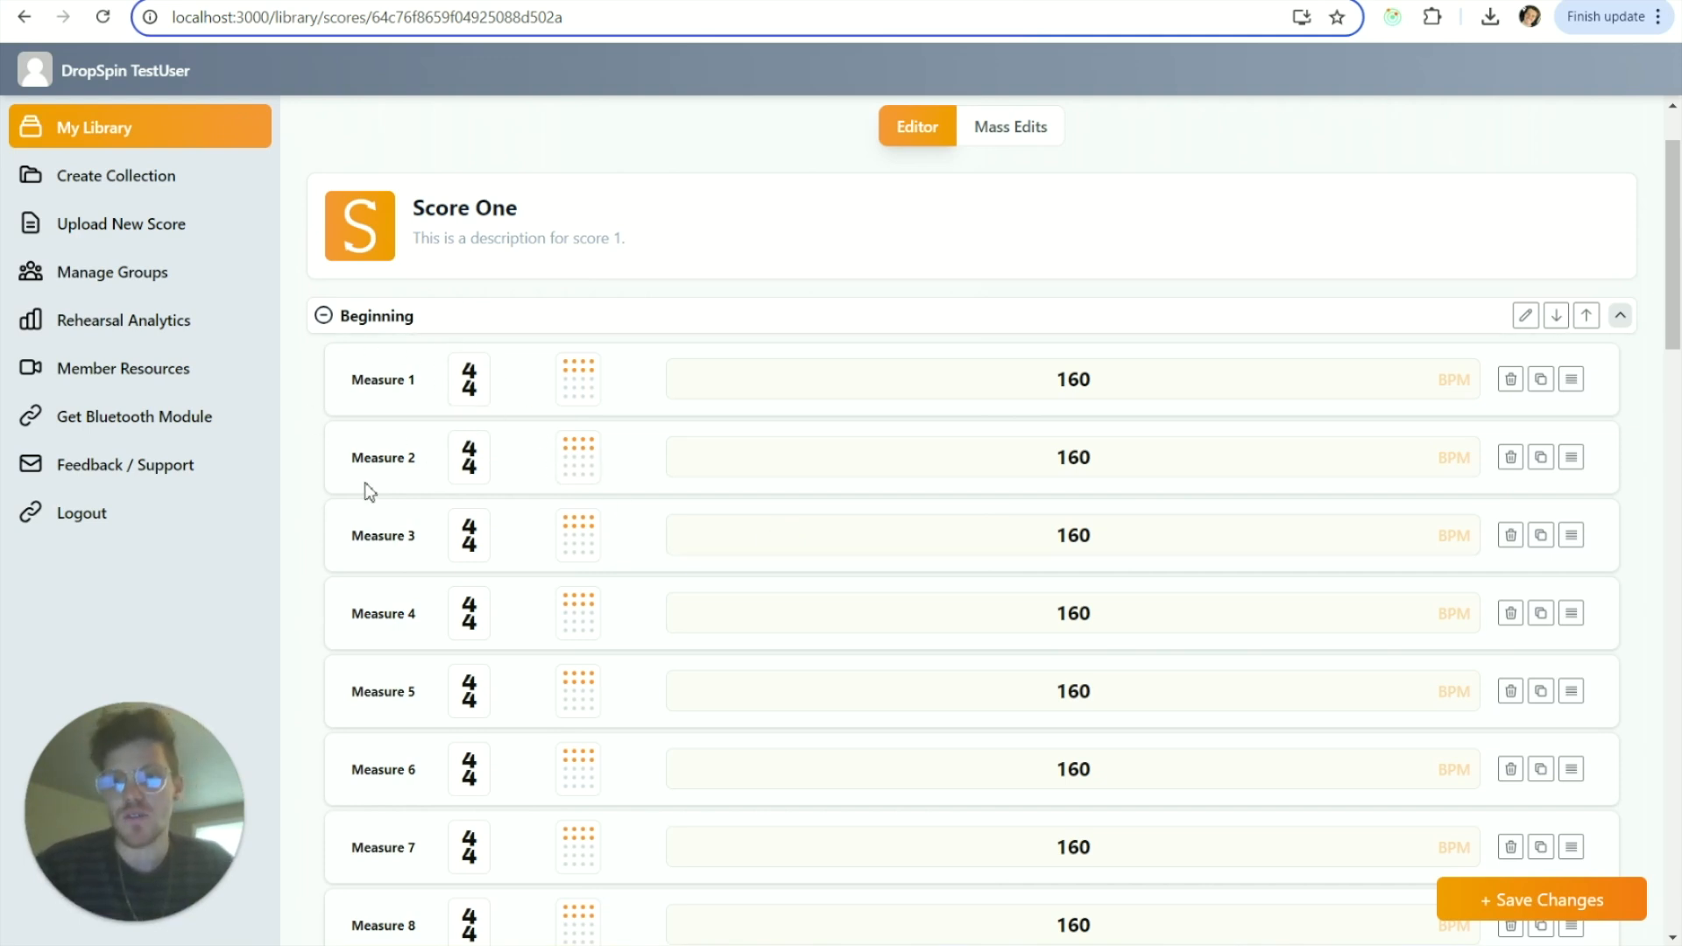
click(470, 378)
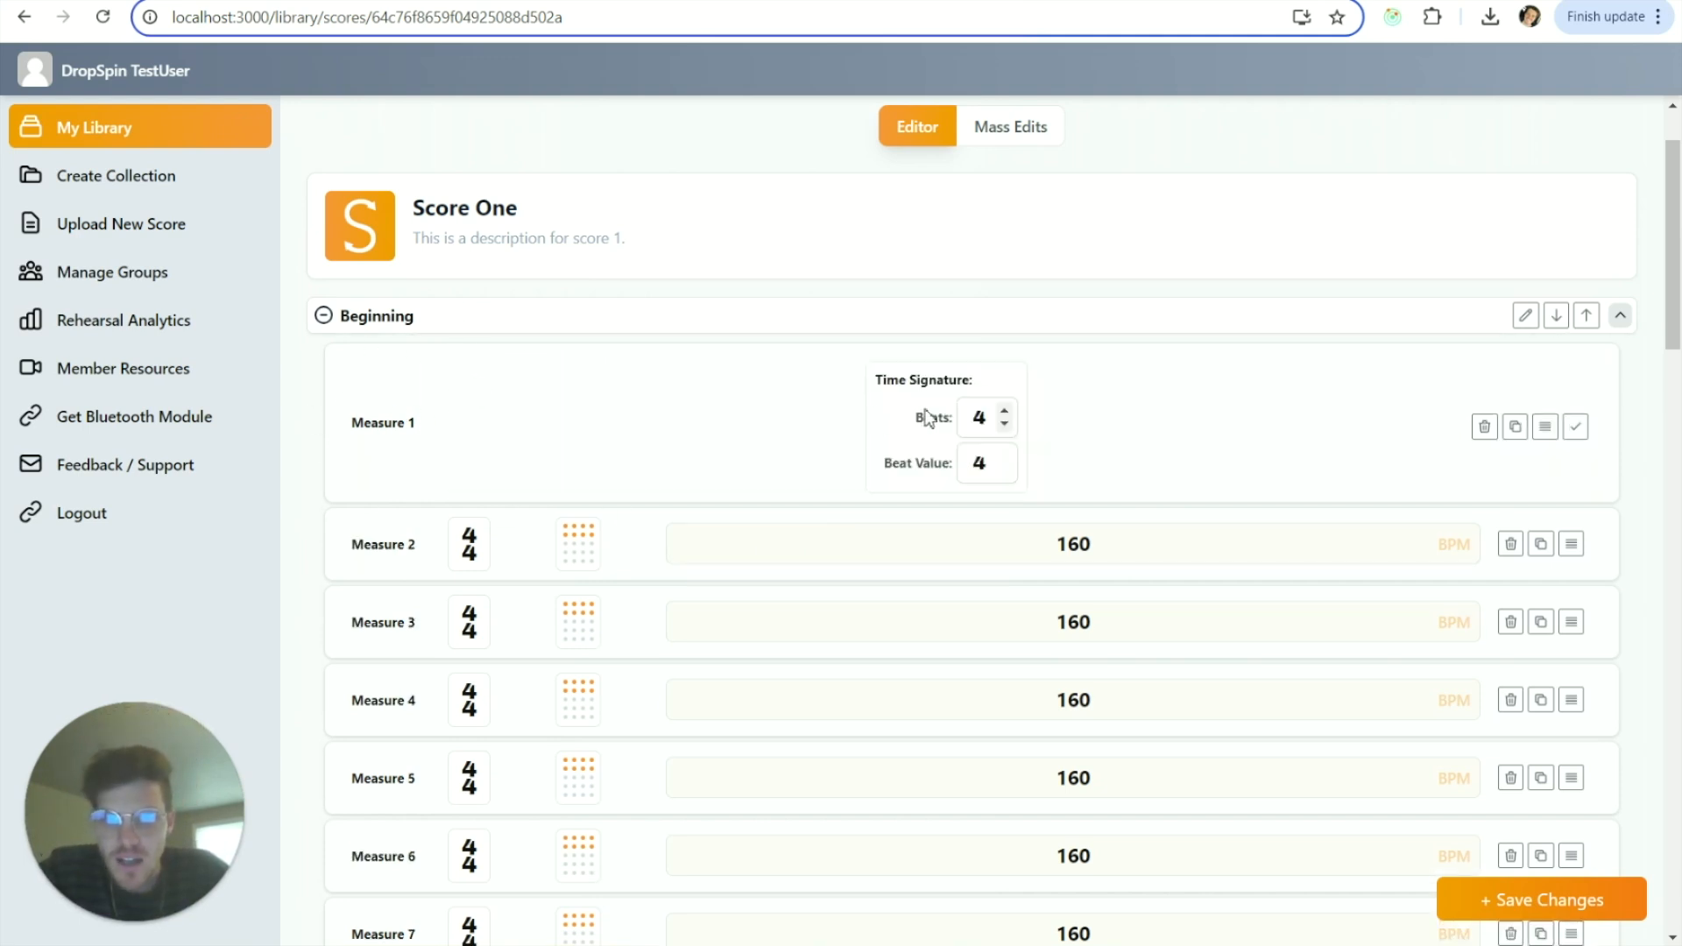
click(1005, 411)
click(1005, 411)
click(1005, 411)
click(1005, 411)
click(1005, 411)
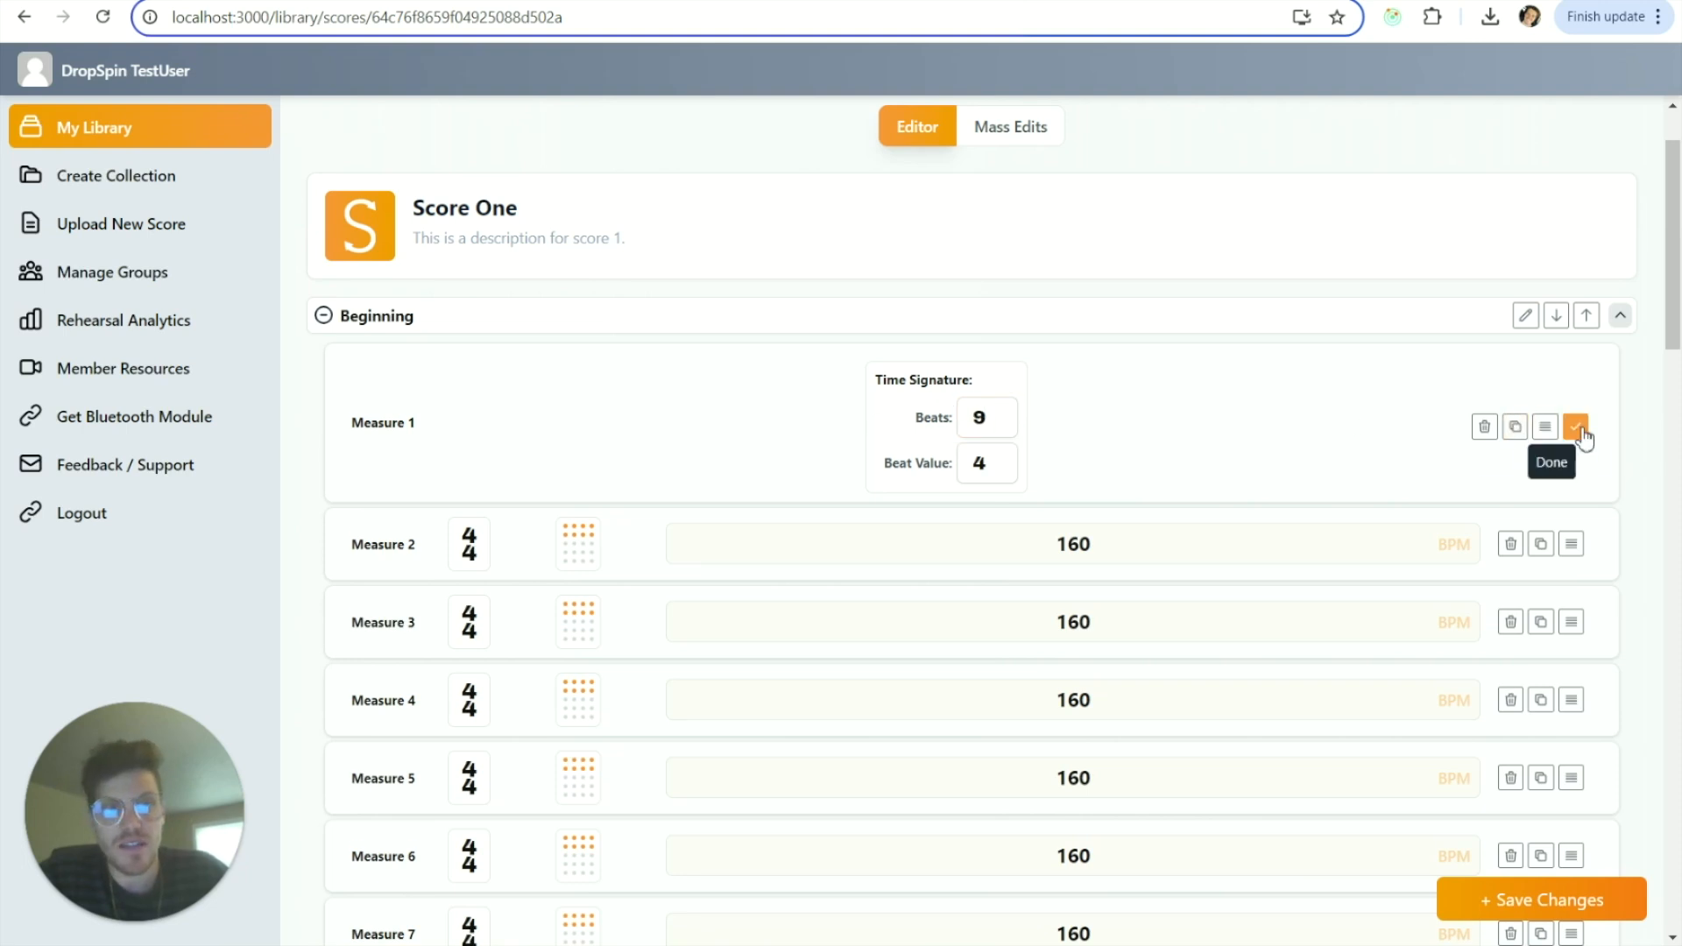
click(1577, 428)
Set the tempo at Measure 1 to 170 BPM.
double_click(1095, 404)
double_click(1096, 404)
double_click(1095, 404)
double_click(1095, 404)
click(1095, 404)
click(1095, 404)
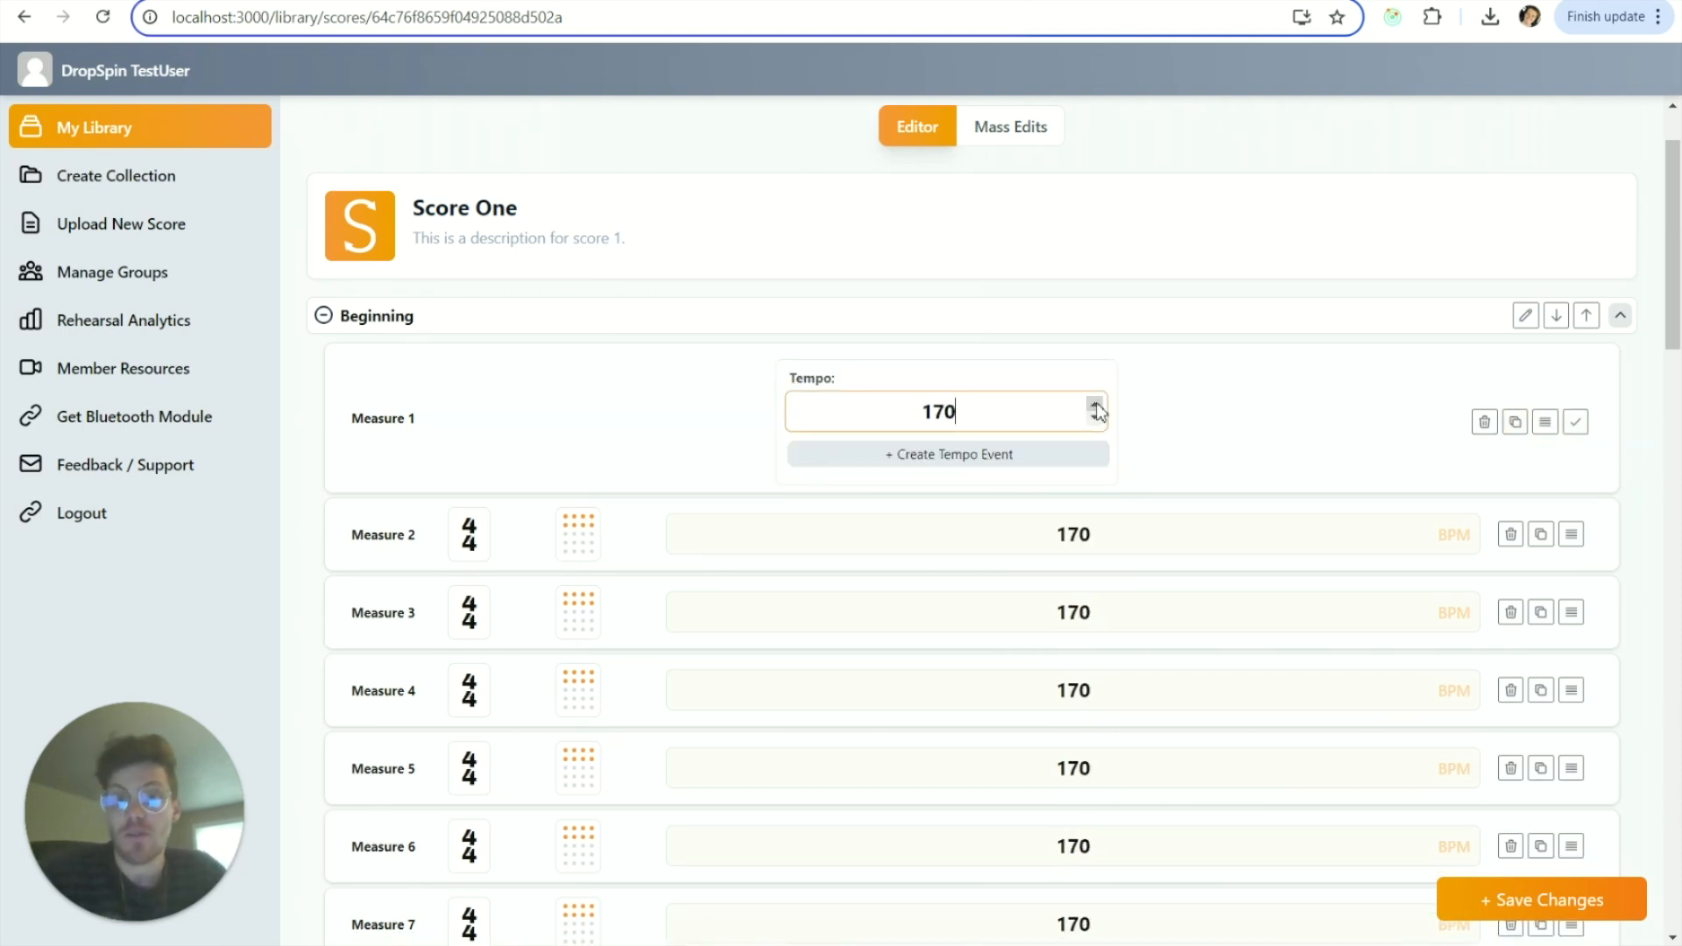
Create a tempo event from Measure 1 through Measure 4 with an end tempo of 80, and save the changes.
click(955, 471)
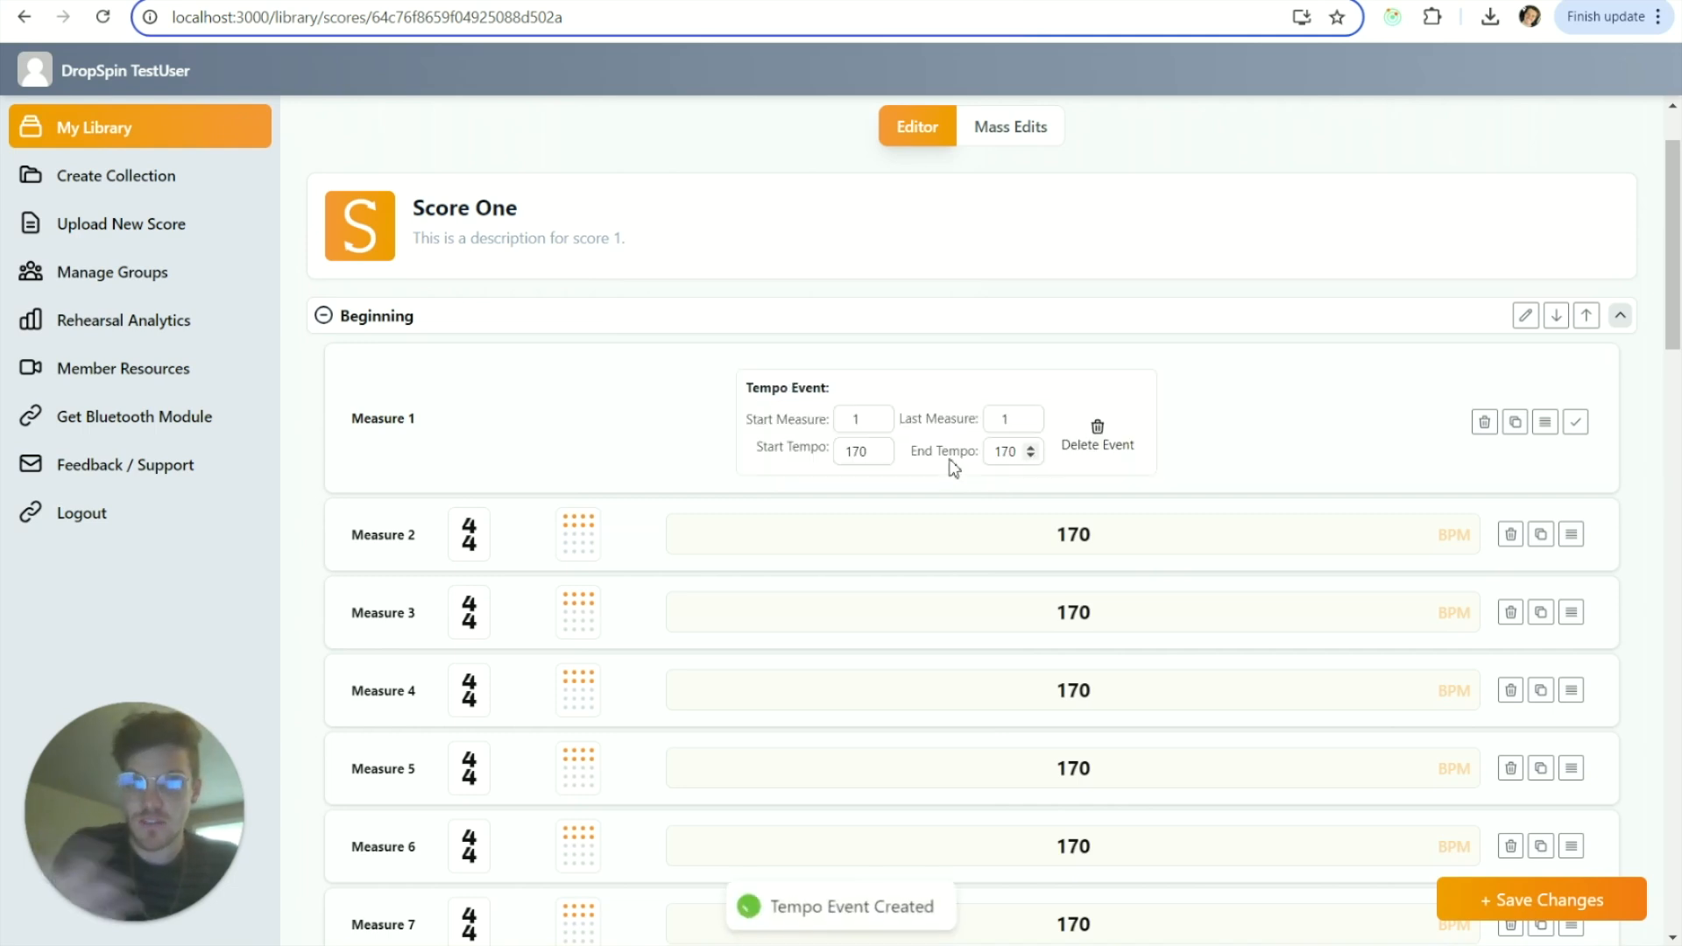
click(1032, 418)
click(1031, 418)
click(1031, 418)
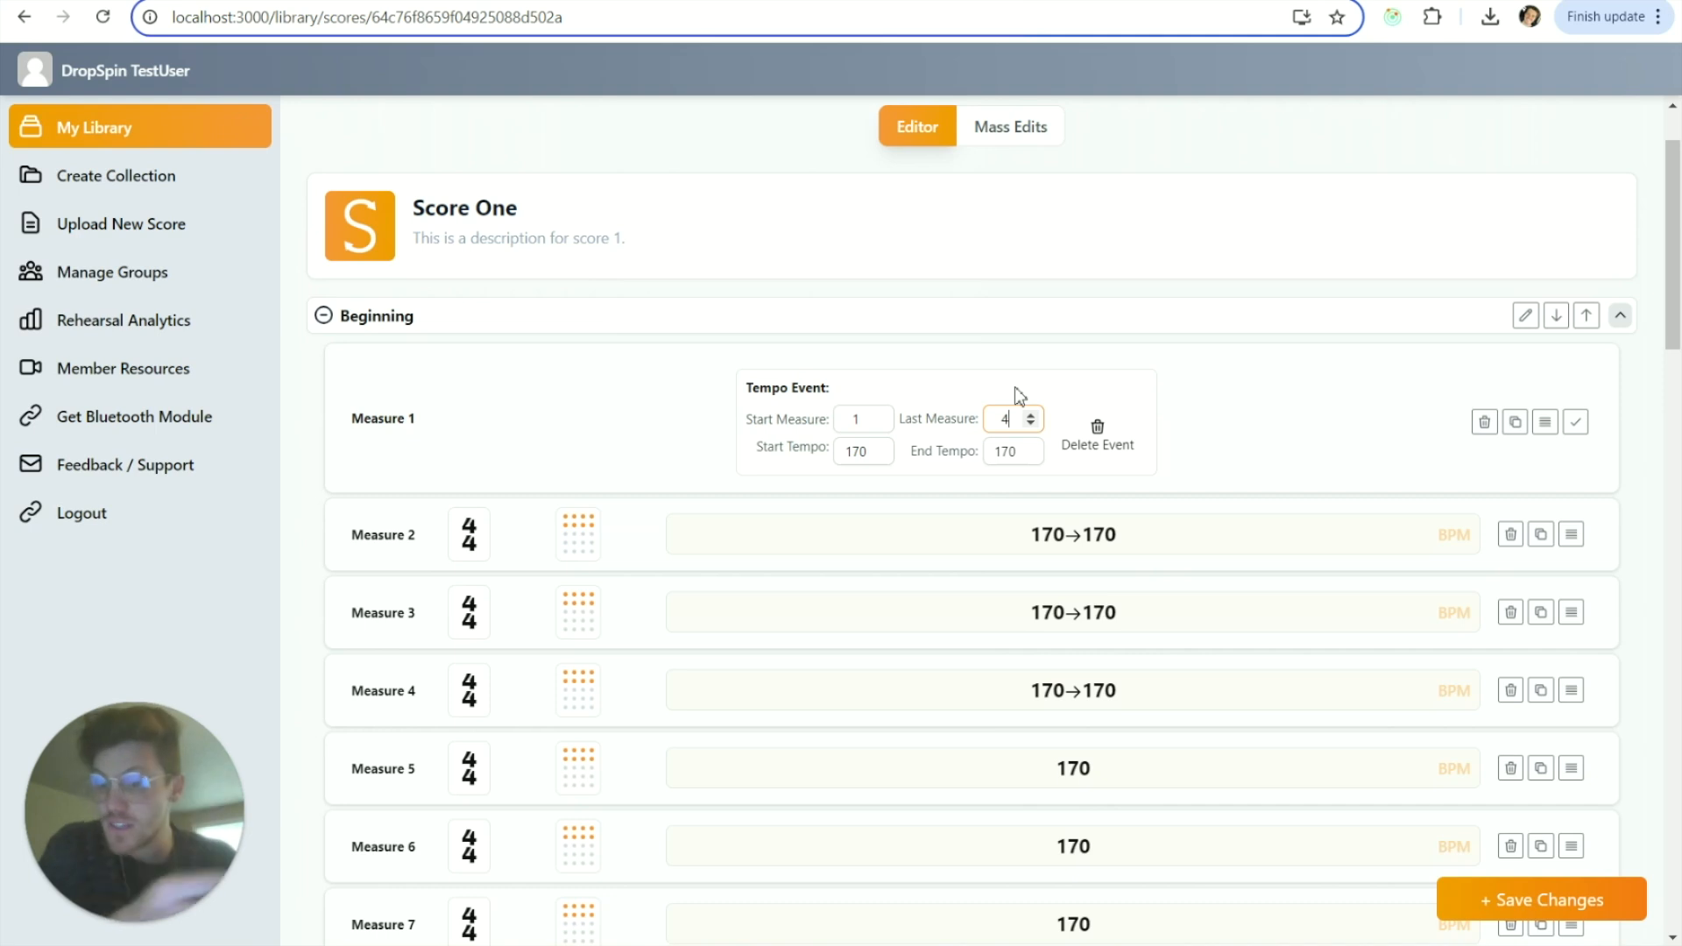
drag(1032, 456, 1033, 456)
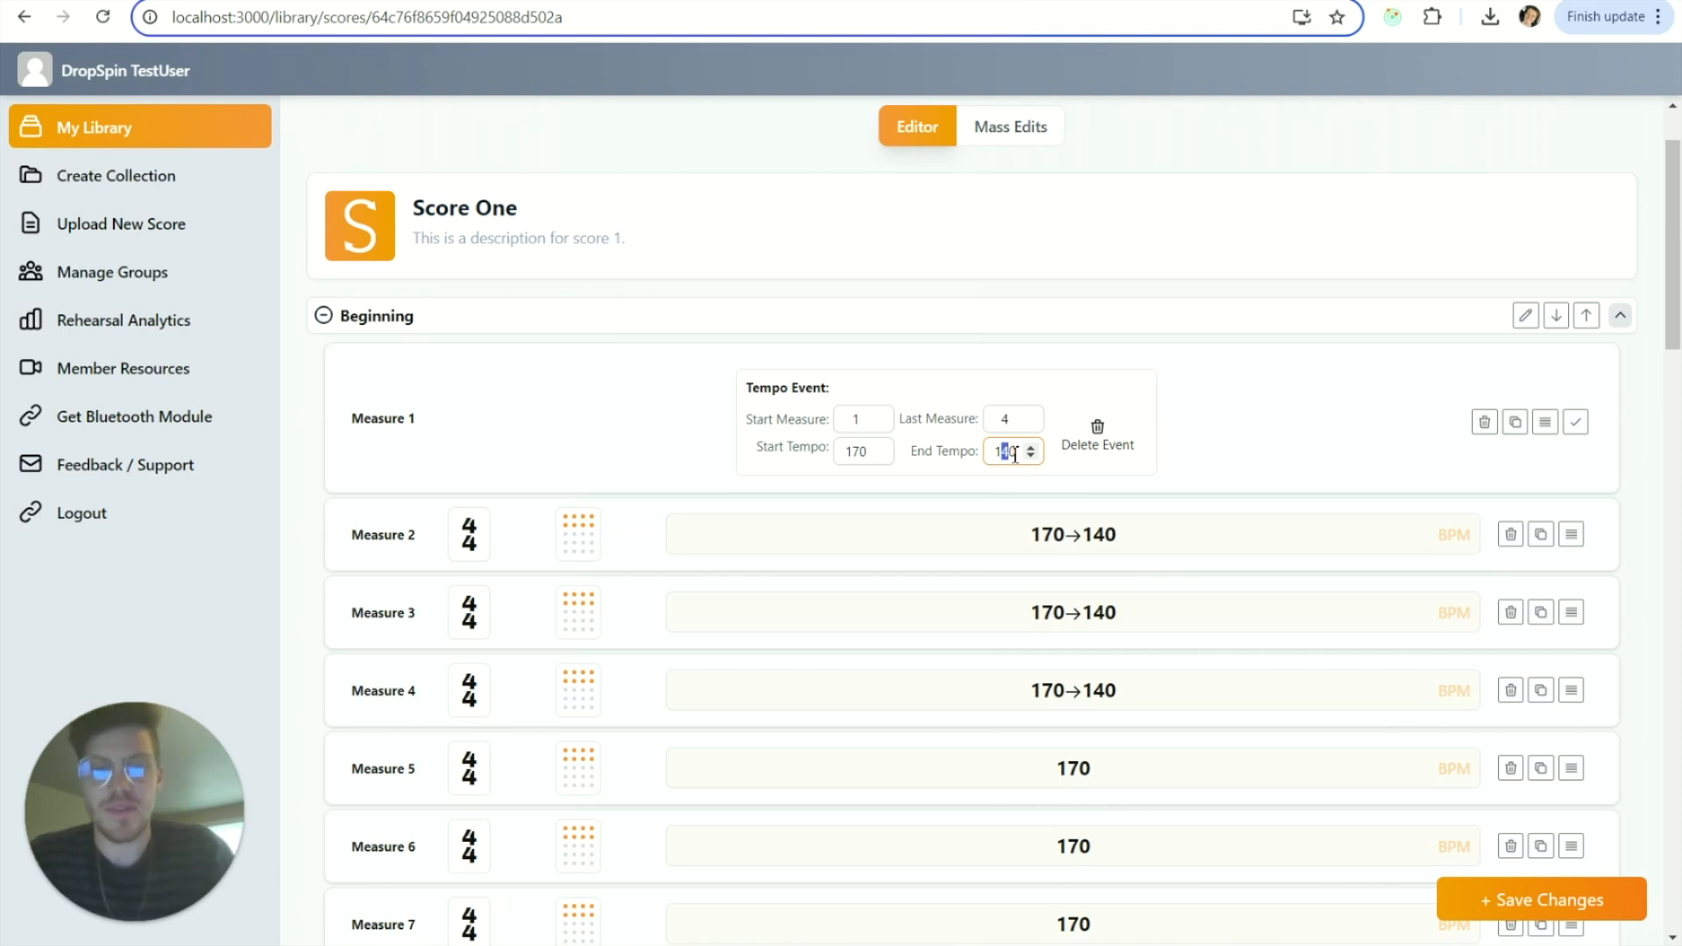
text(80)
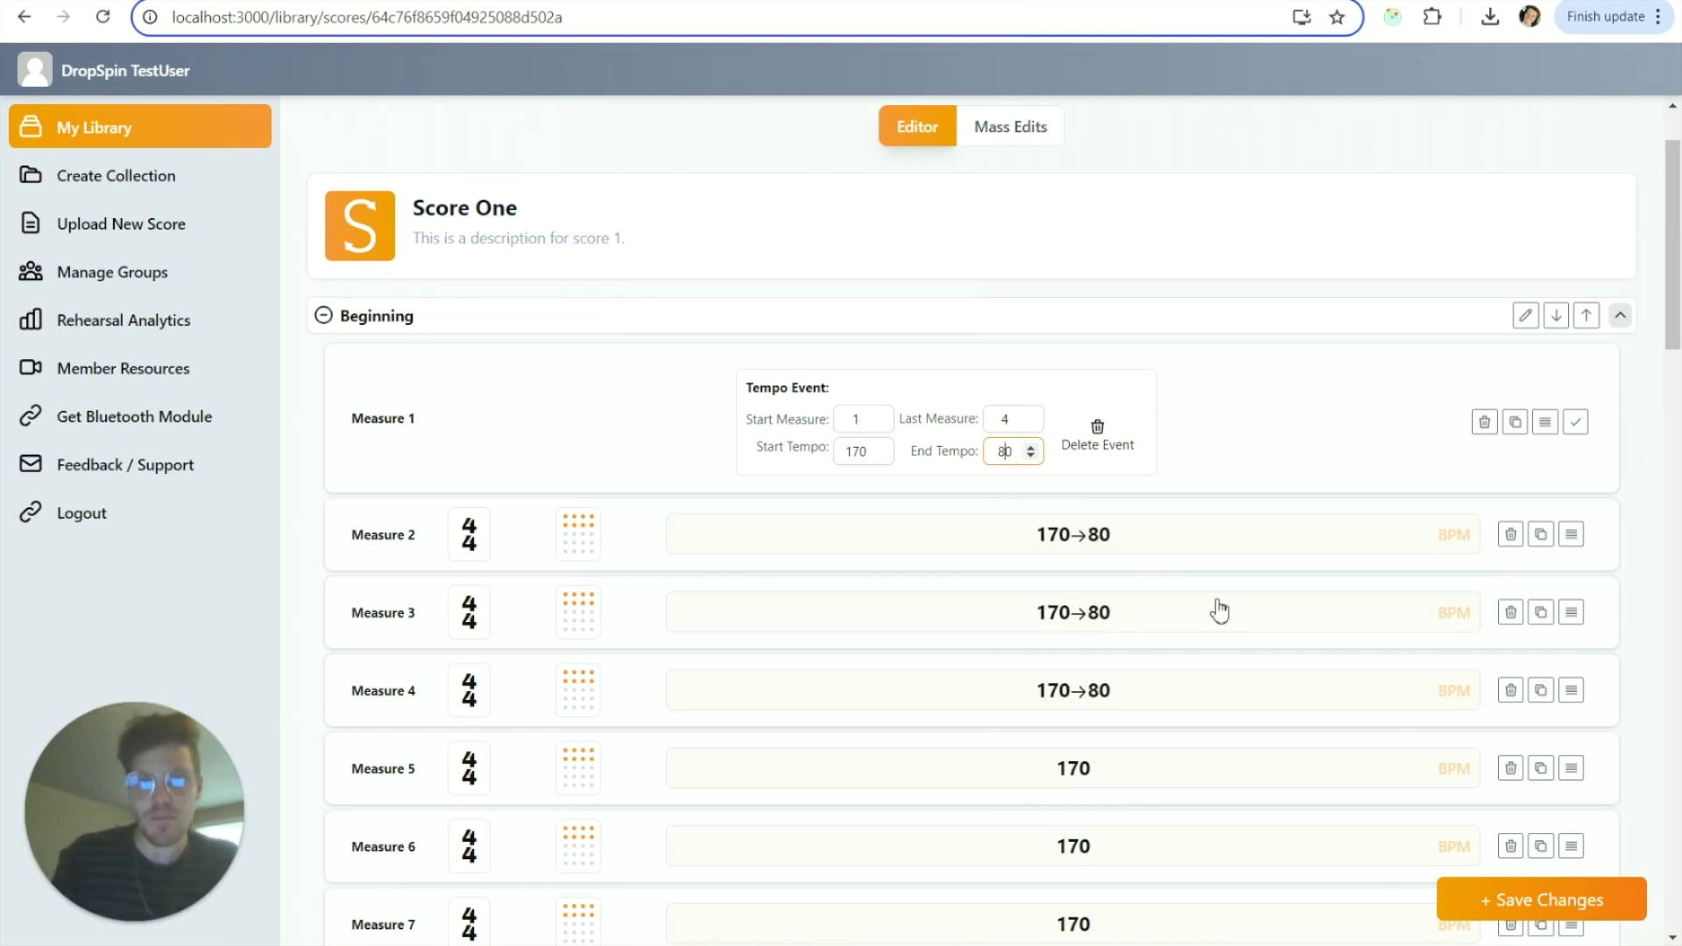
click(1575, 422)
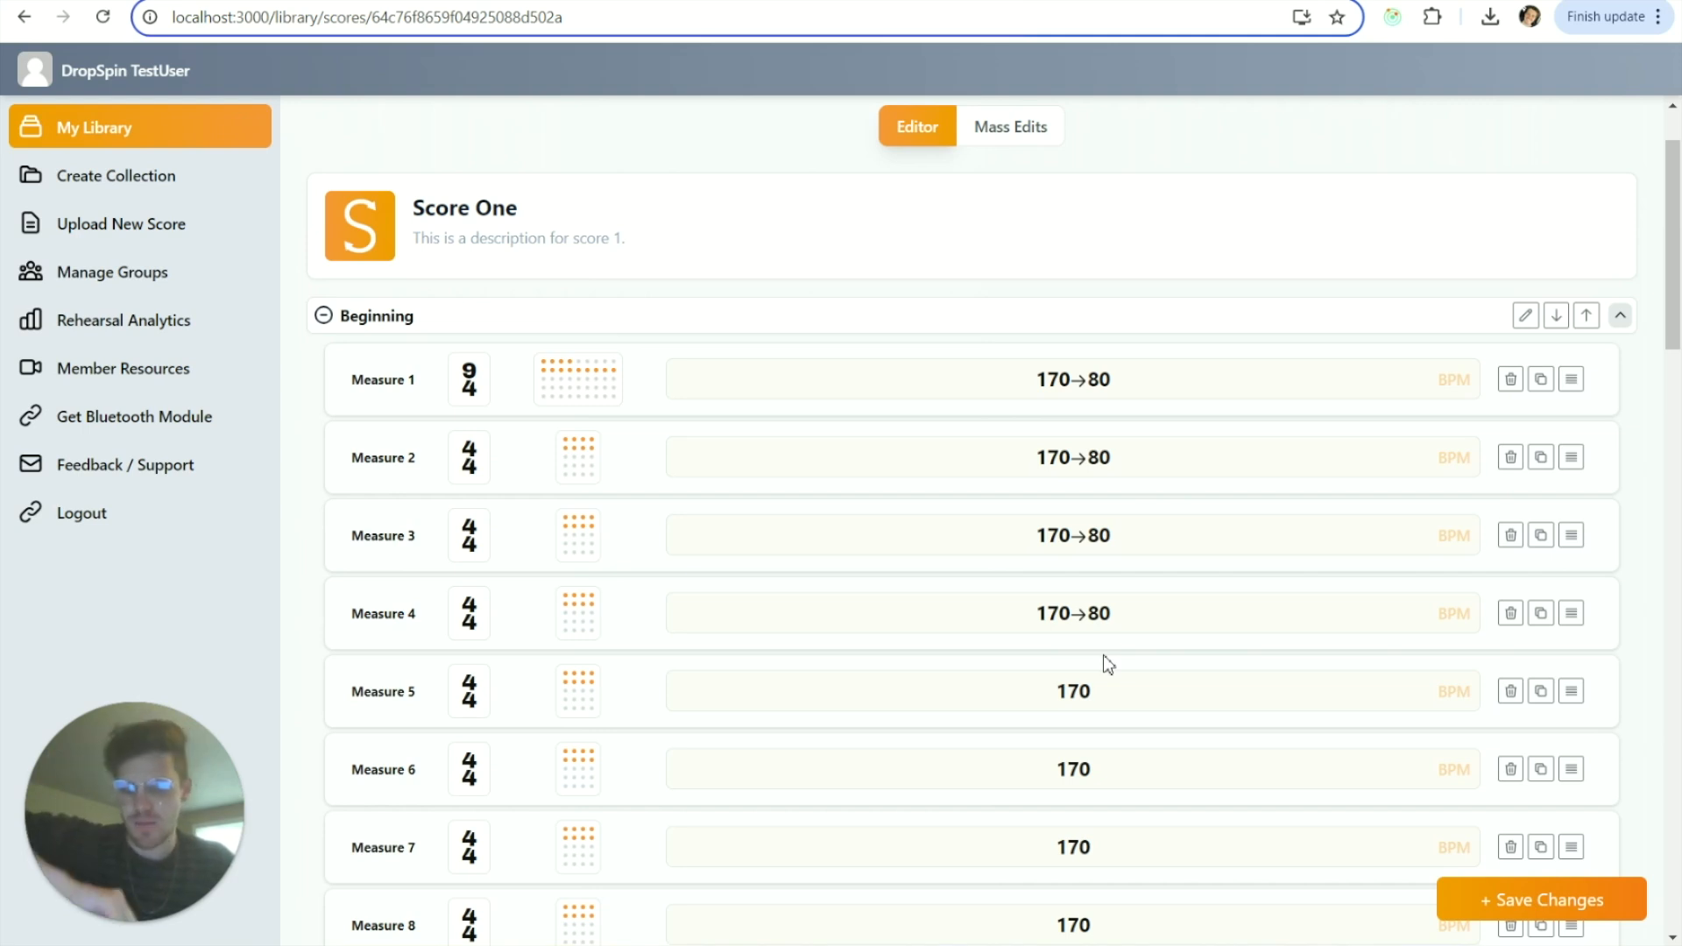
click(1535, 898)
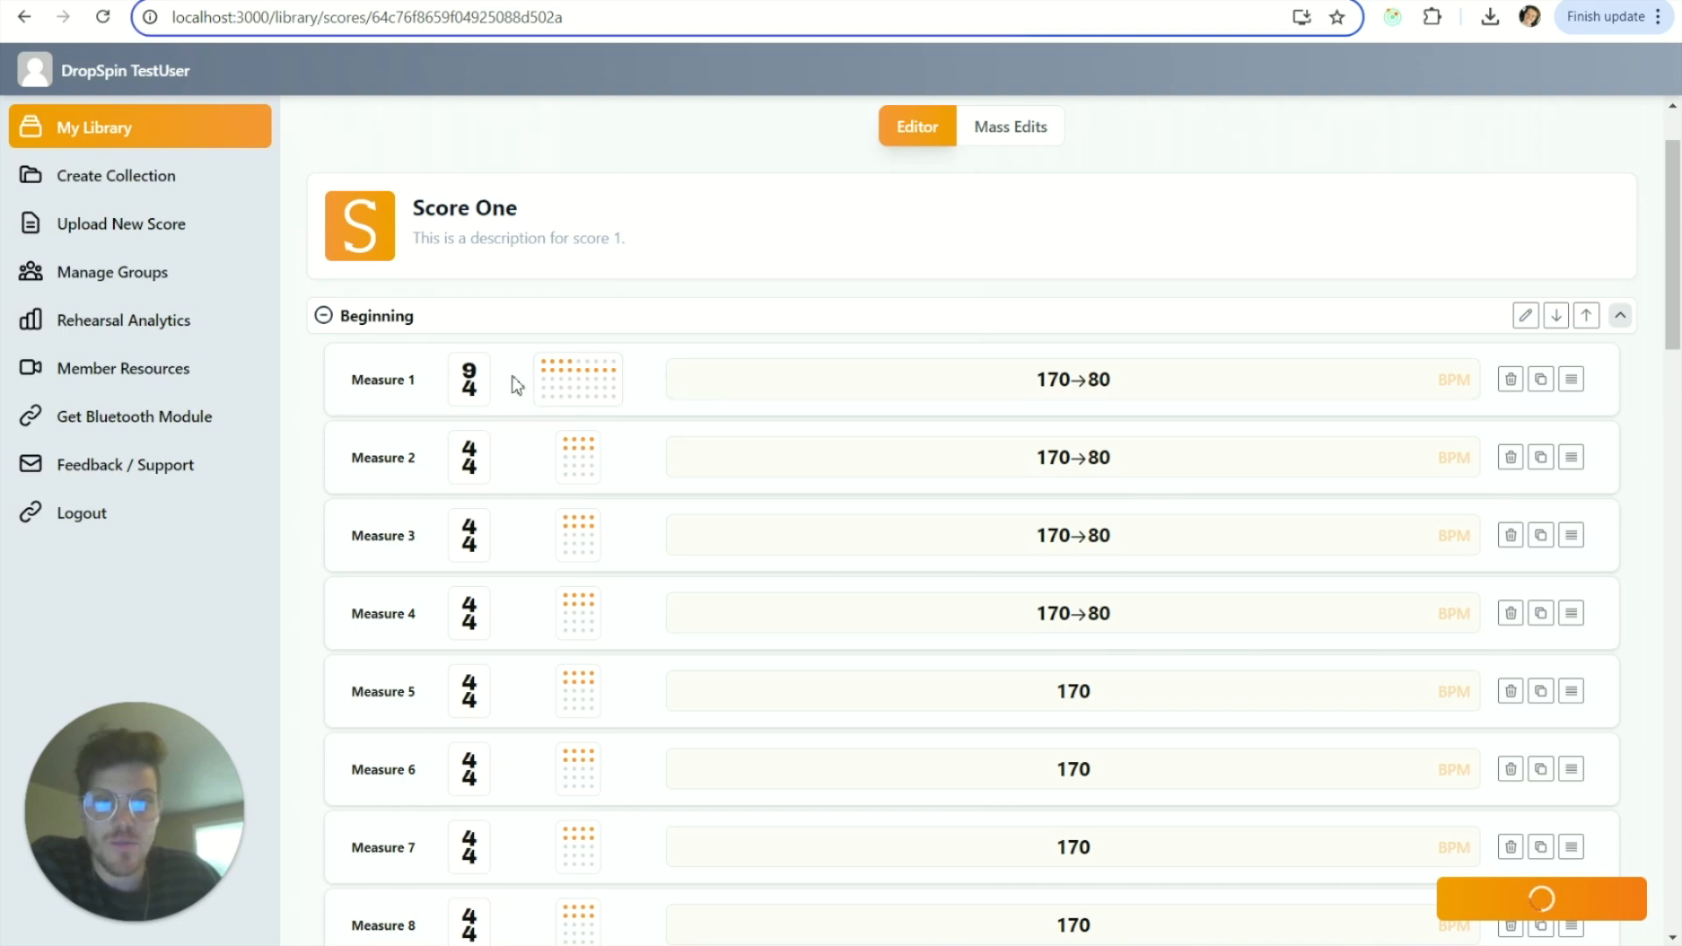
Add accents on beats 5 to 9 in Measure 1's beat mask and save the changes.
click(564, 372)
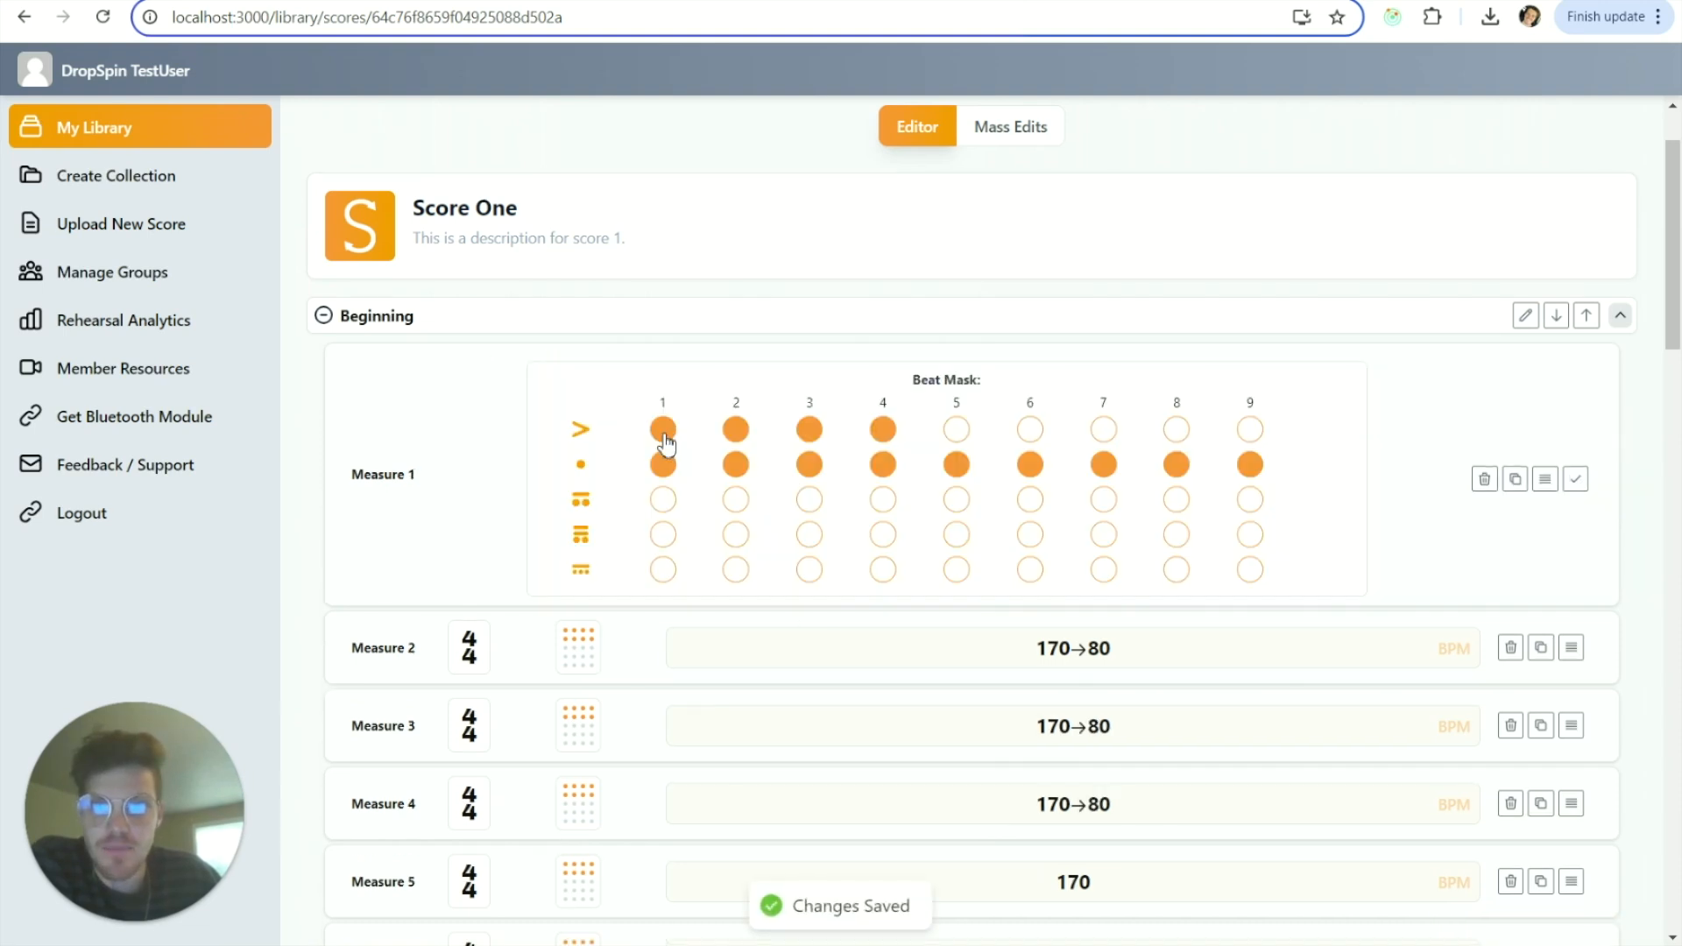
click(957, 430)
click(1030, 429)
click(1104, 430)
click(1177, 429)
click(1250, 430)
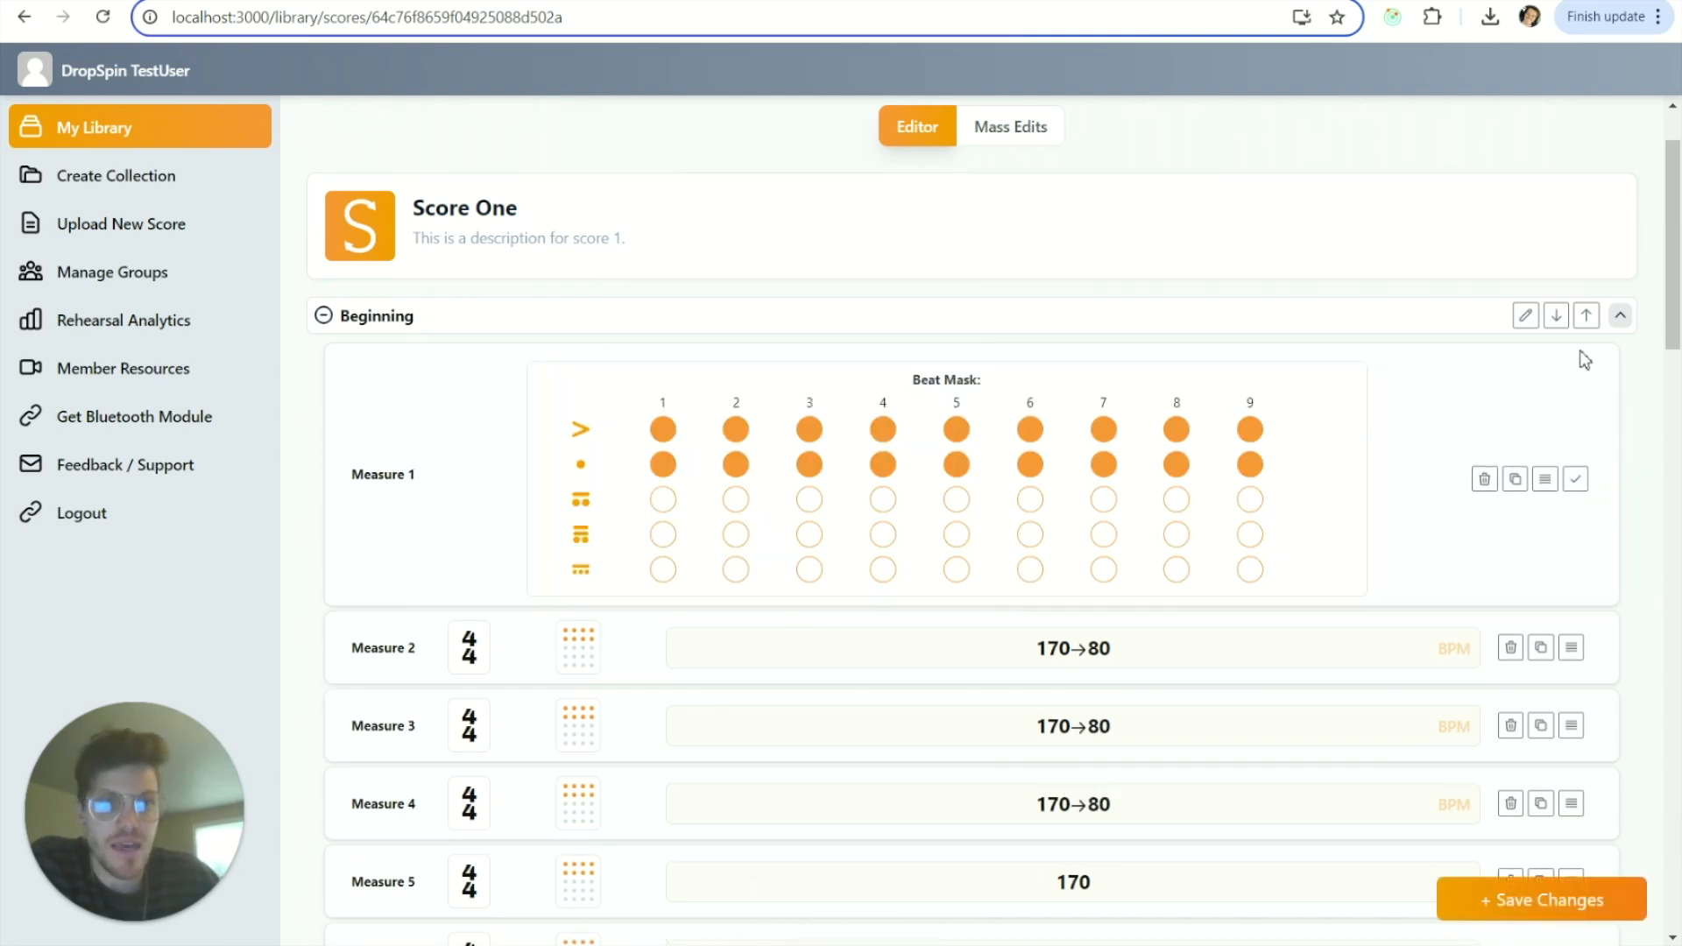
click(1584, 901)
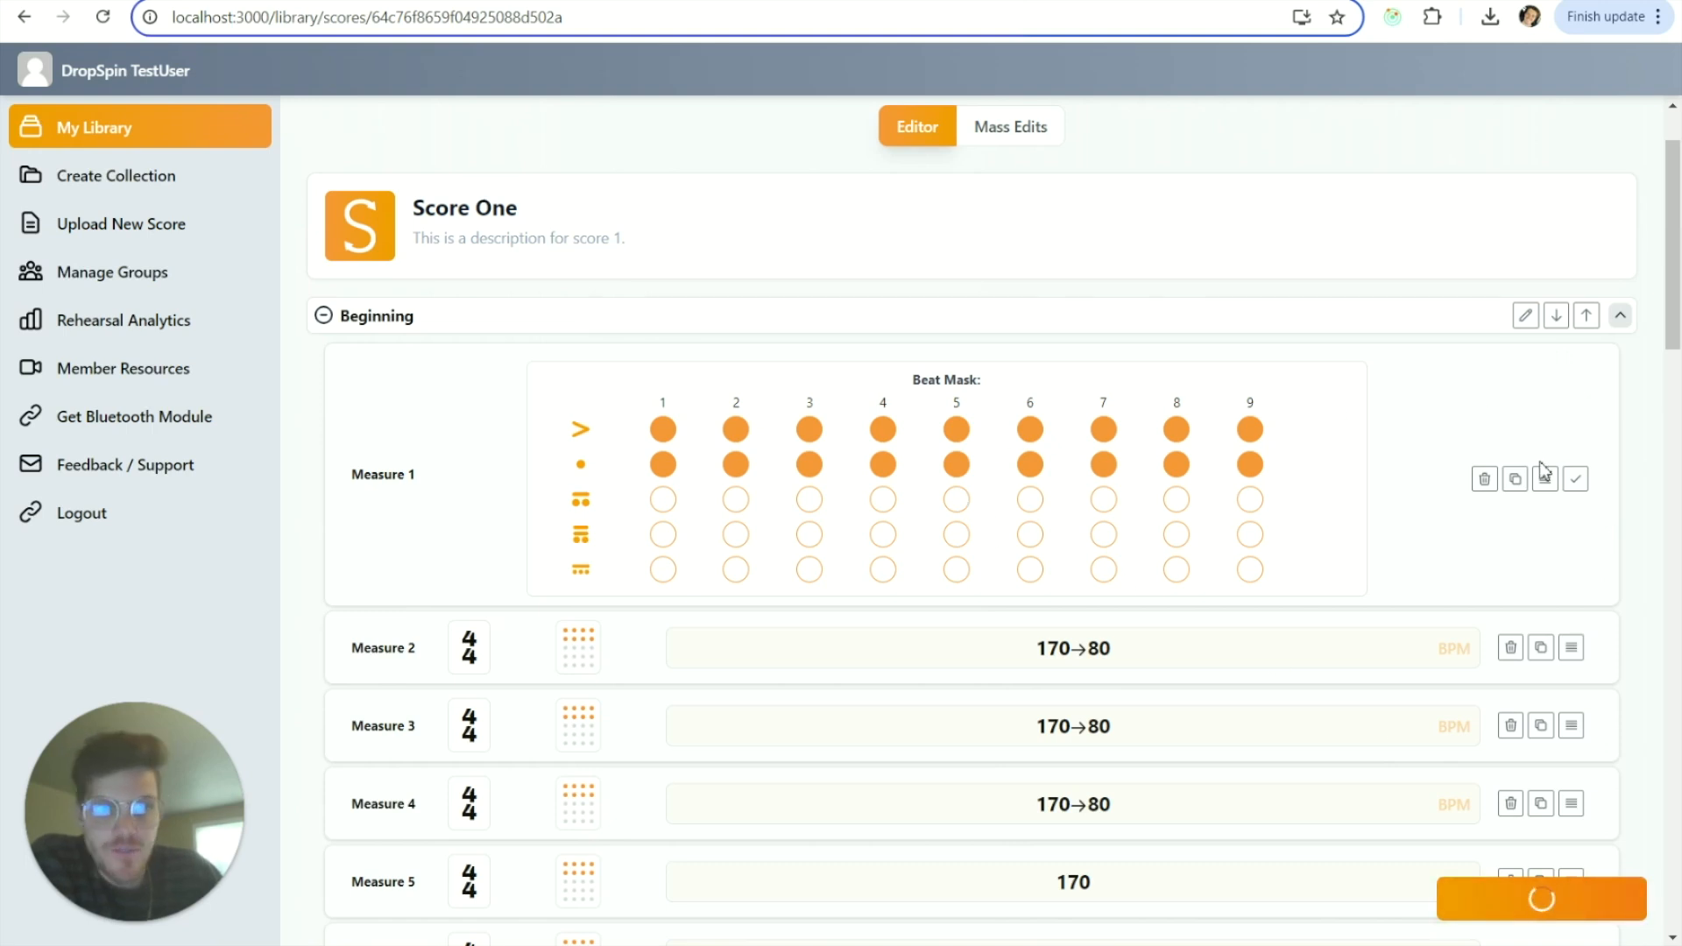
click(1576, 479)
Expand the First Impact and B sections and compare the time signatures and beat masks of their measures.
scroll(613, 413, down, 4)
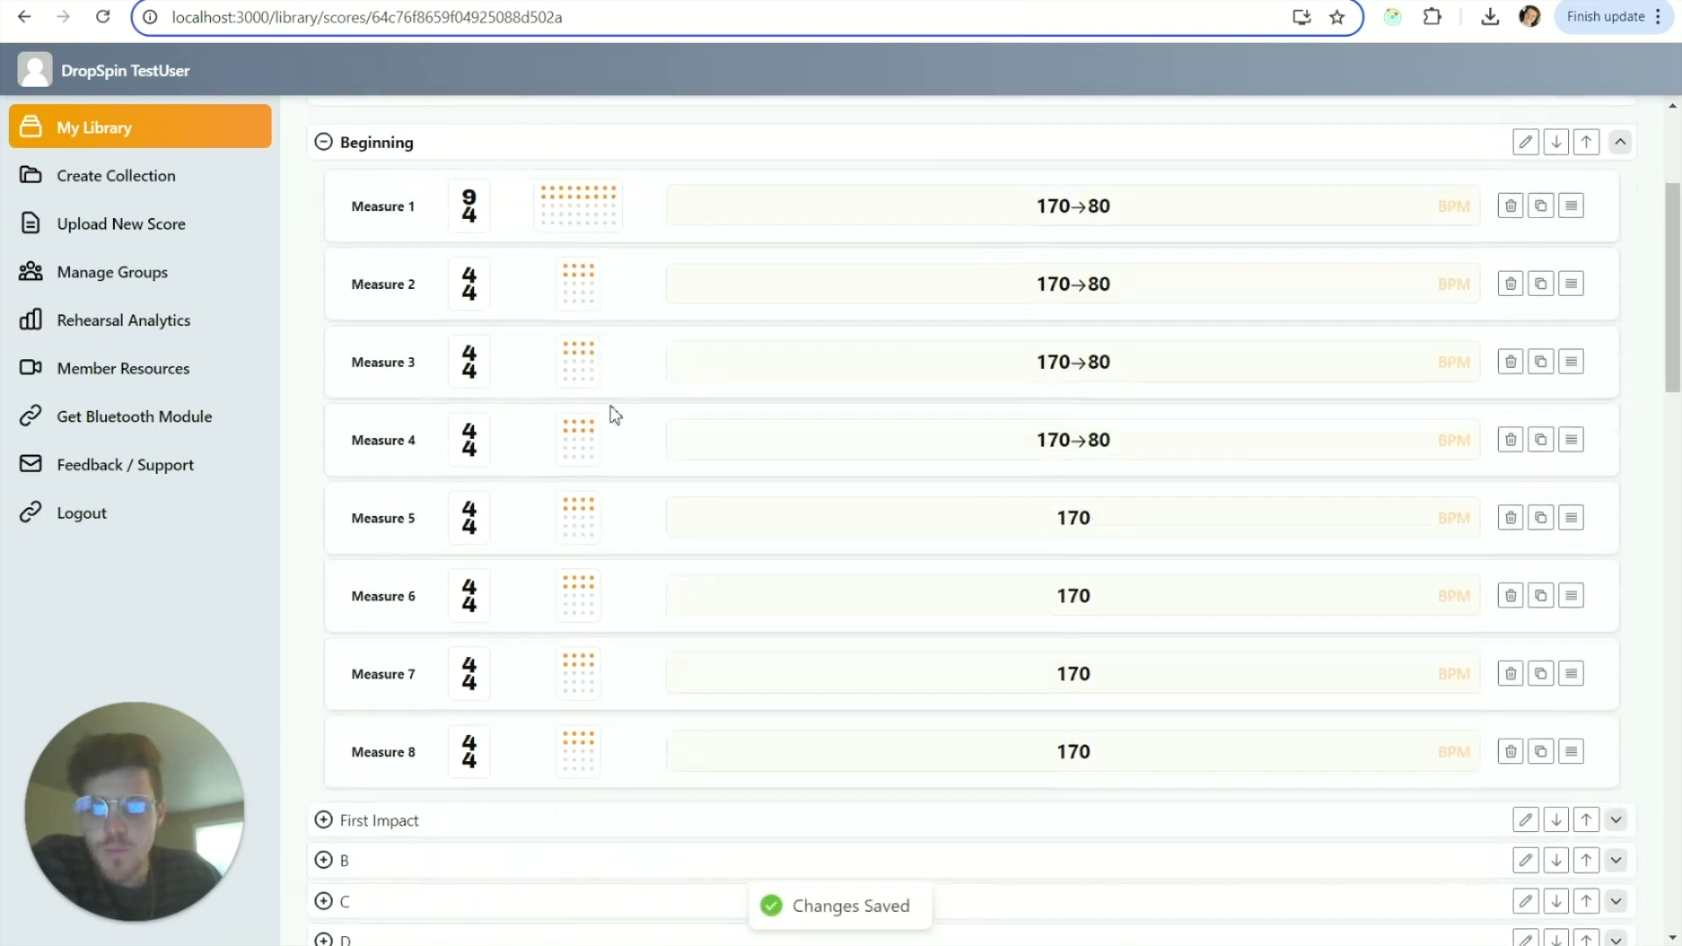
click(323, 667)
scroll(564, 680, down, 4)
scroll(582, 481, up, 3)
scroll(604, 395, up, 3)
scroll(614, 525, down, 5)
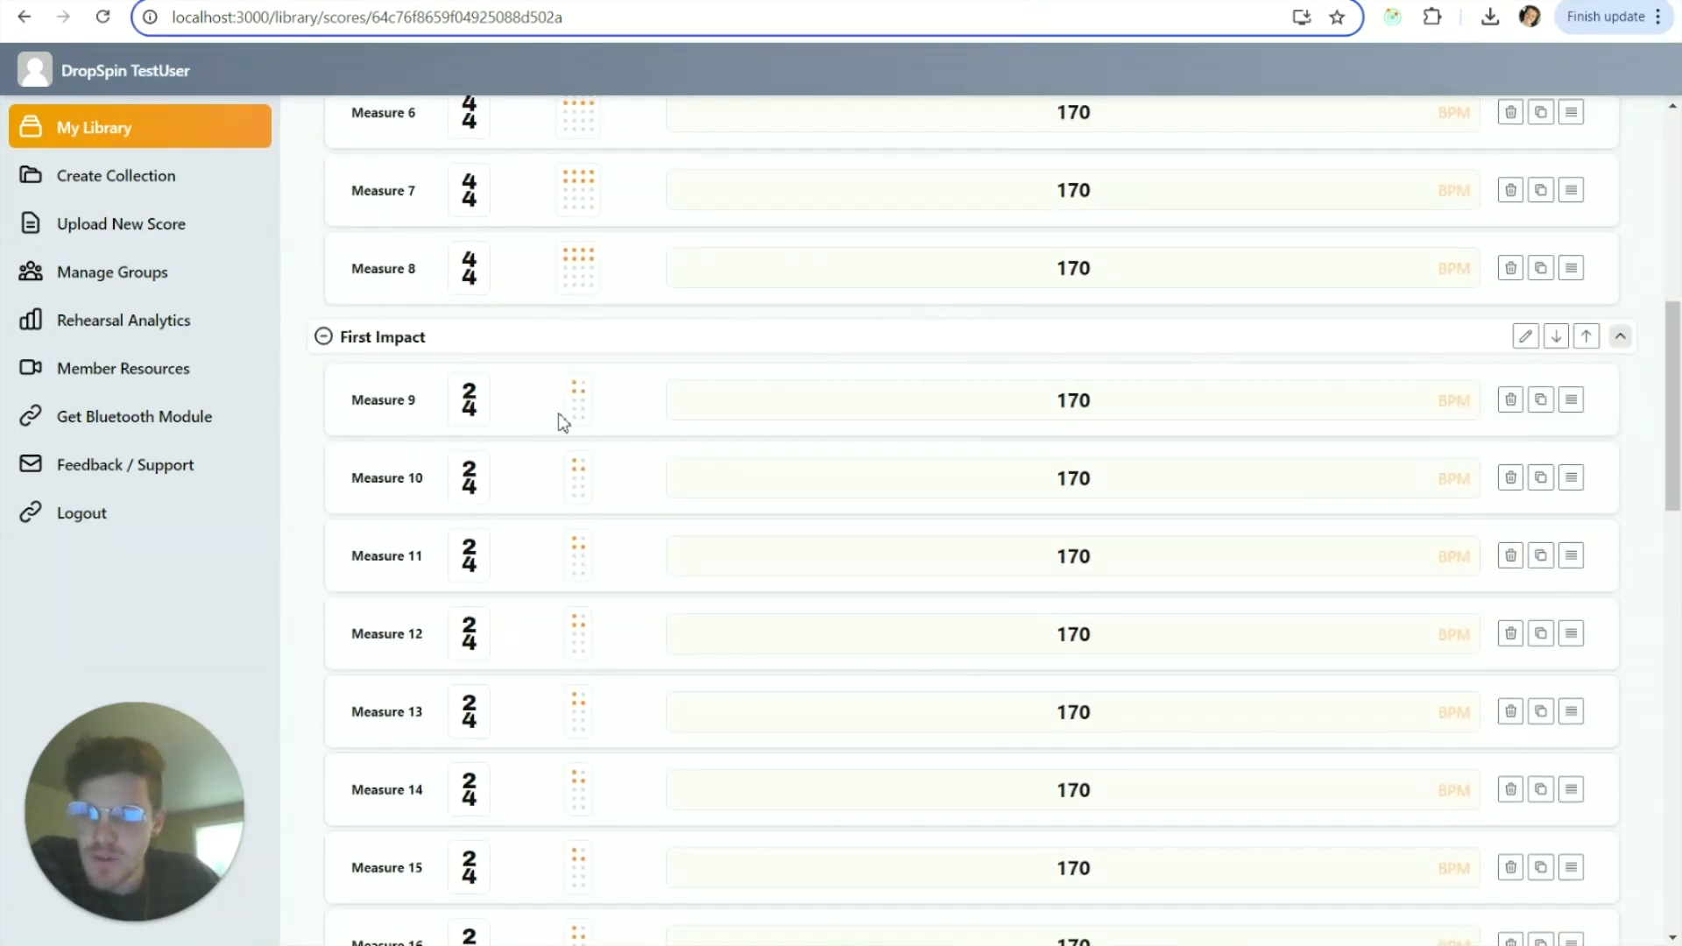
scroll(587, 478, down, 3)
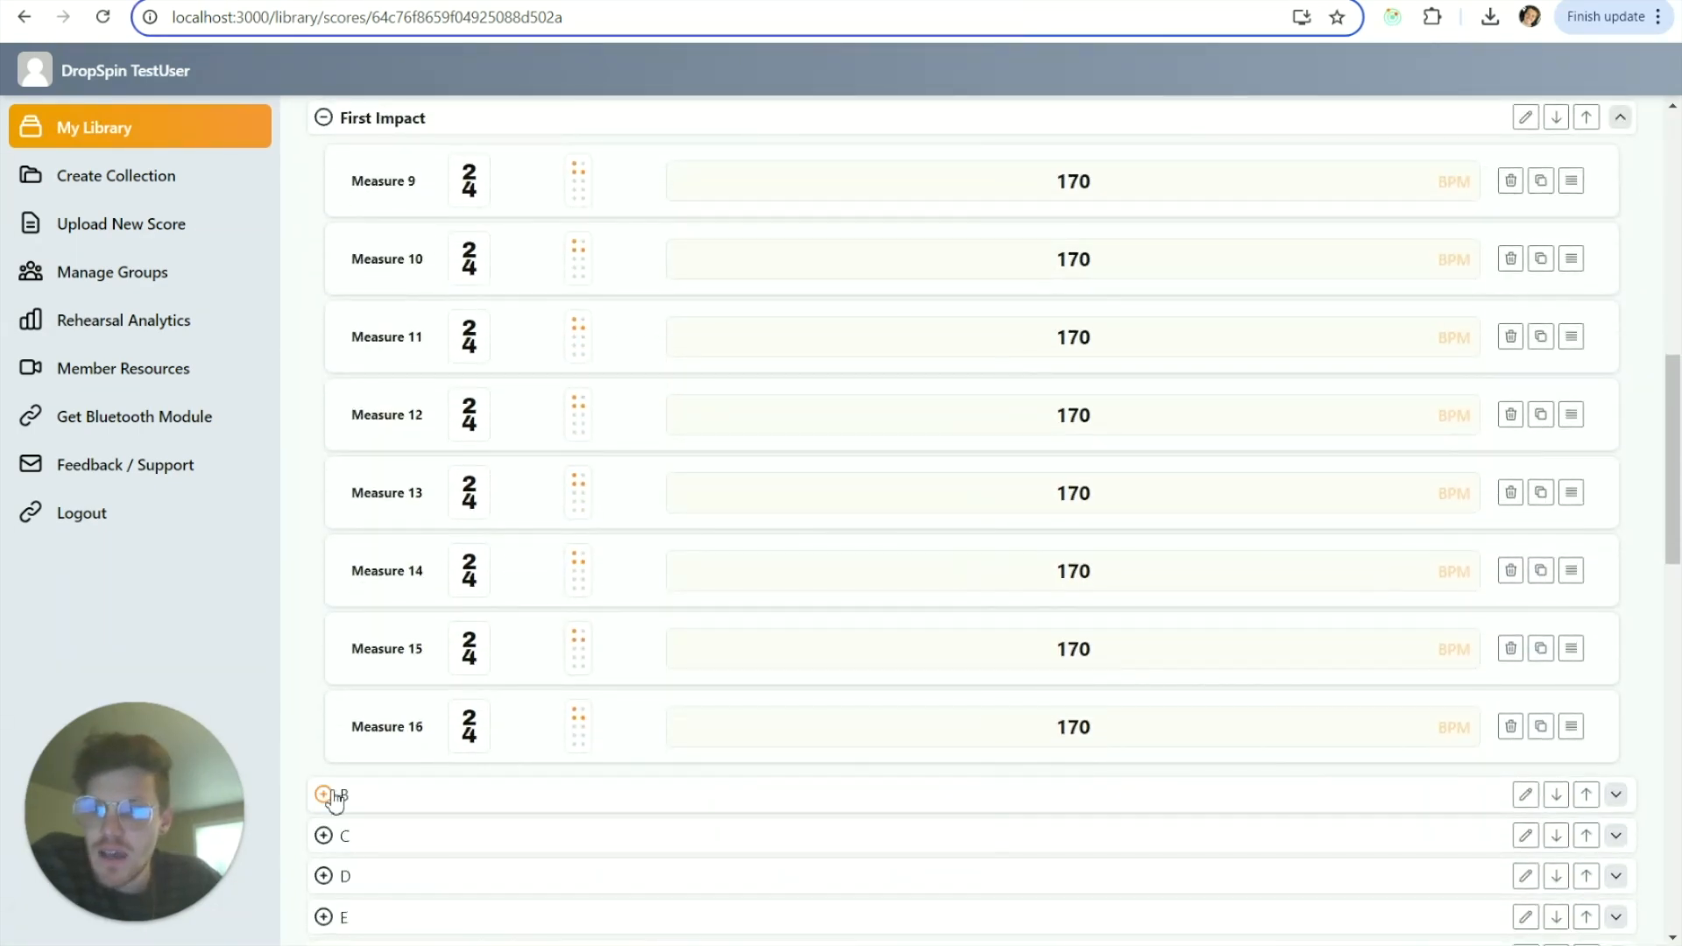
click(323, 794)
scroll(593, 383, down, 4)
scroll(593, 517, up, 7)
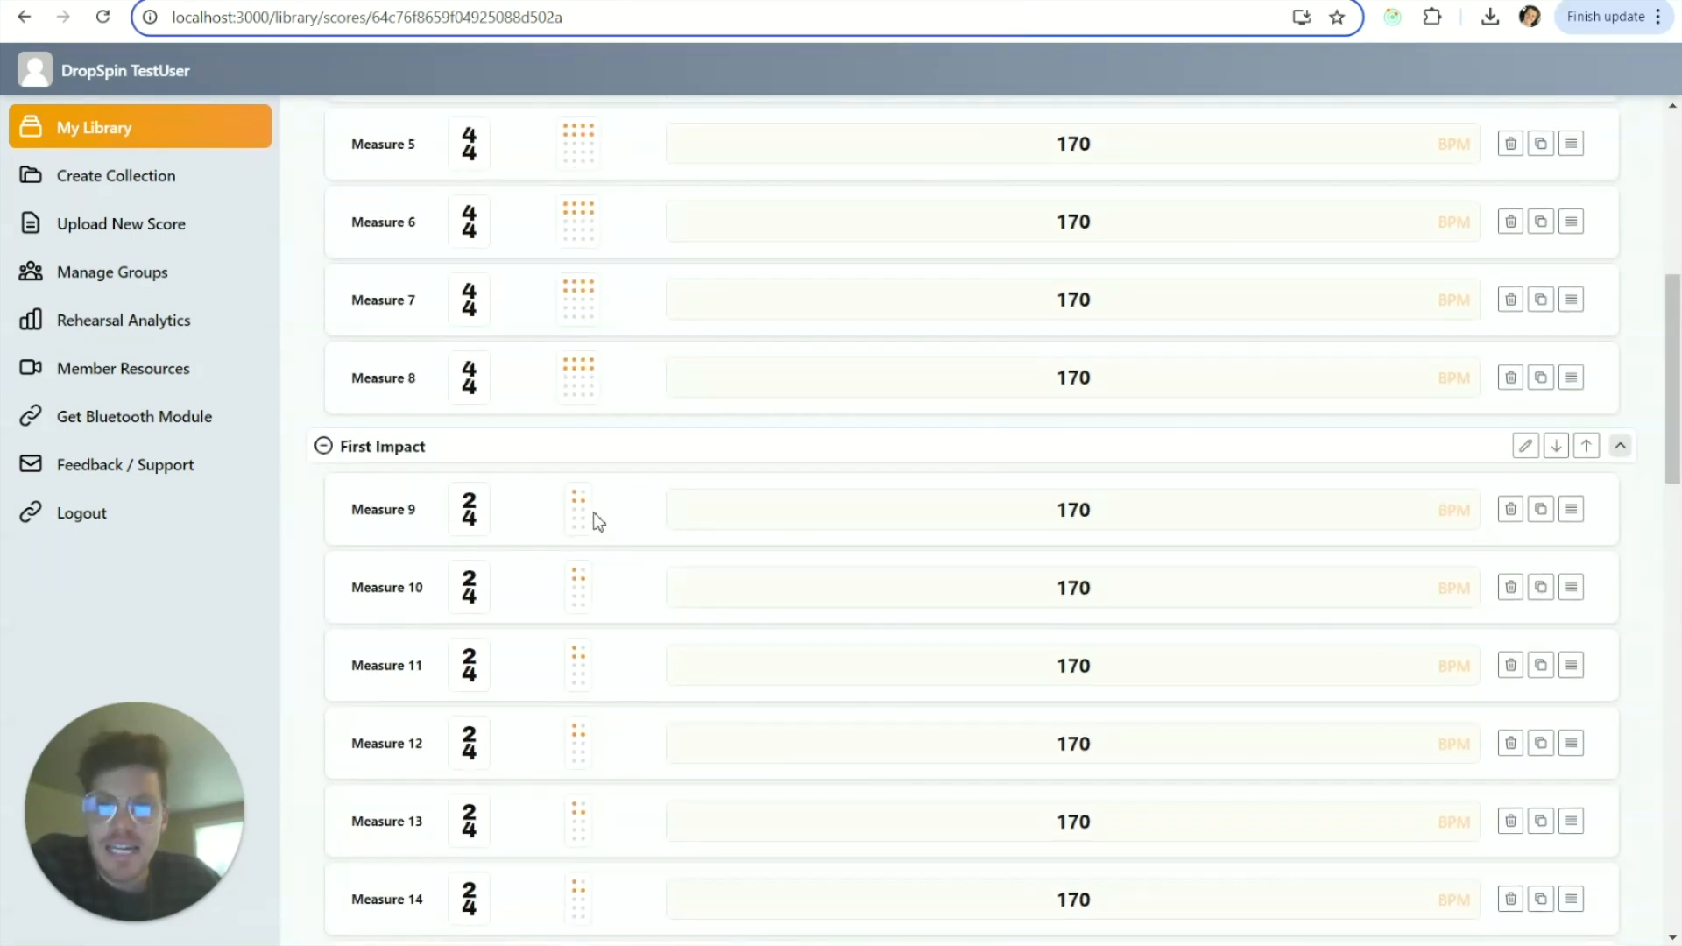
scroll(593, 541, down, 6)
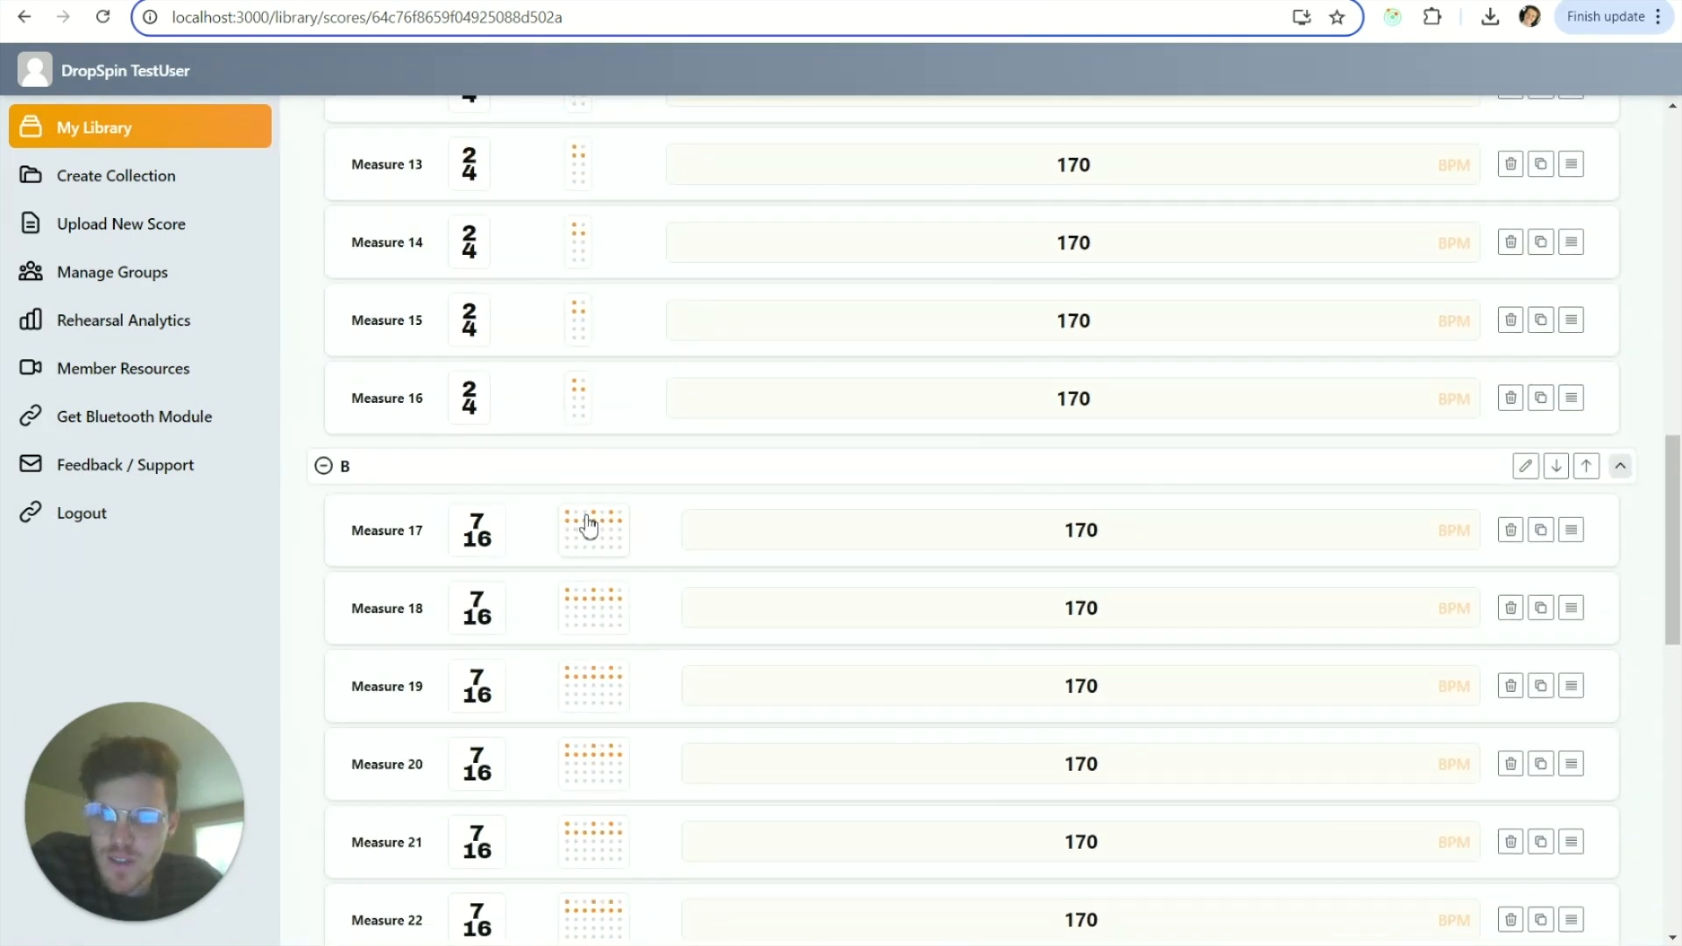
Open the score-wide beat mask editor and enable the triplet row on beats 1 to 4 of the 4/4 mask.
scroll(605, 525, up, 15)
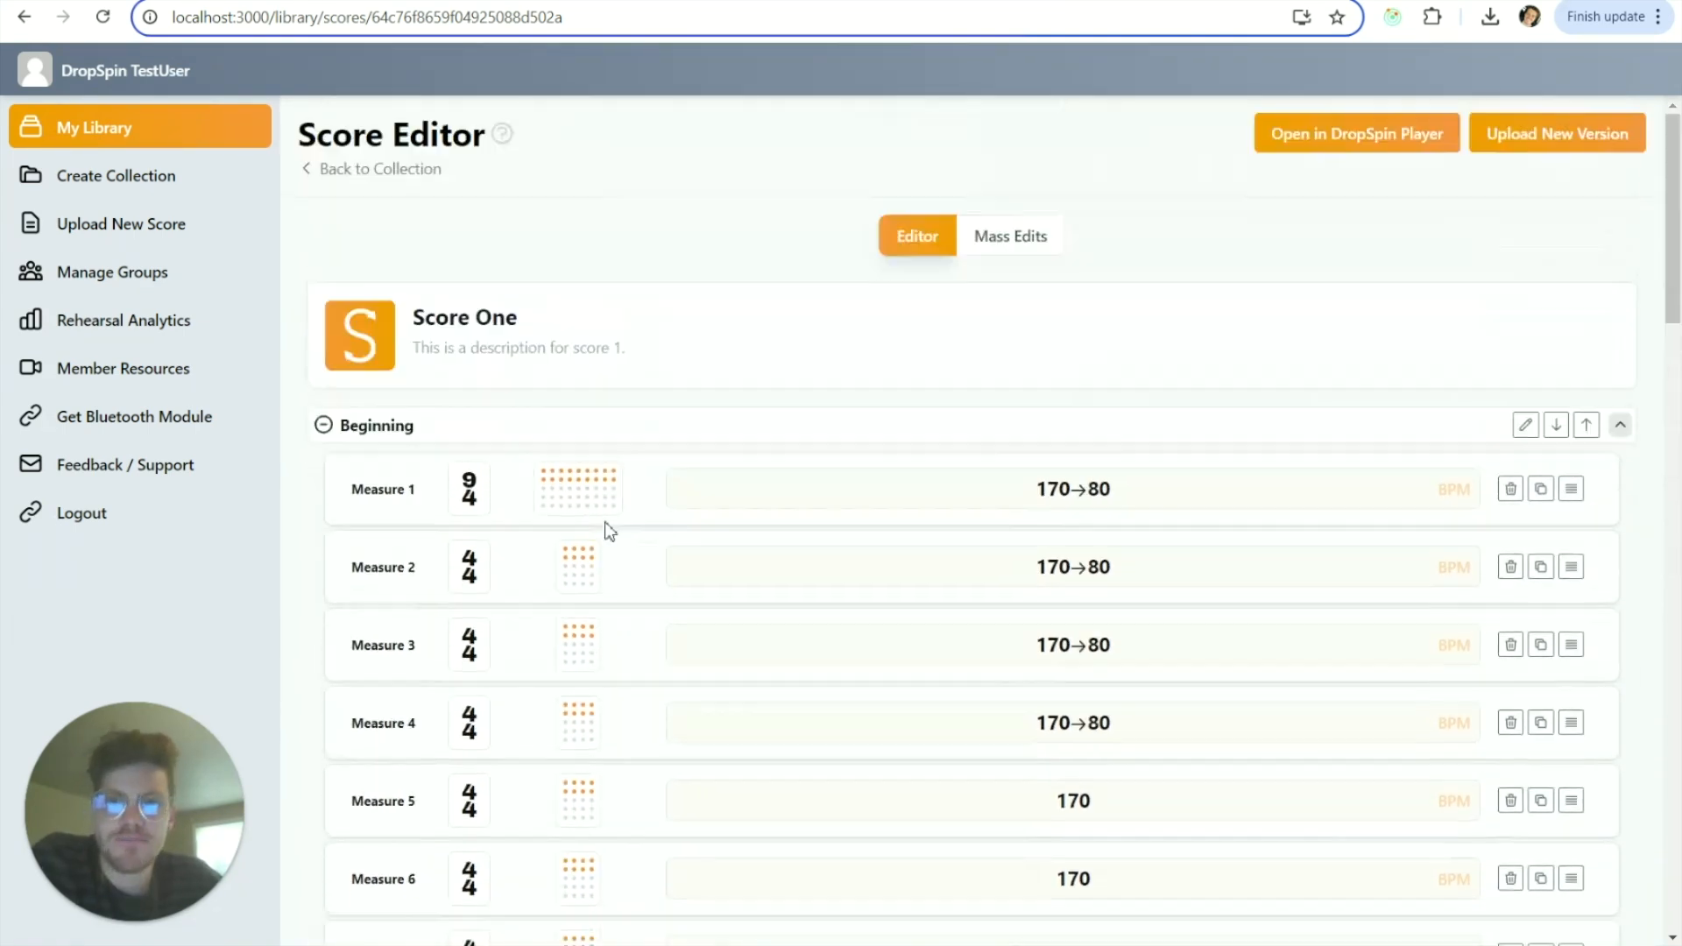
click(993, 239)
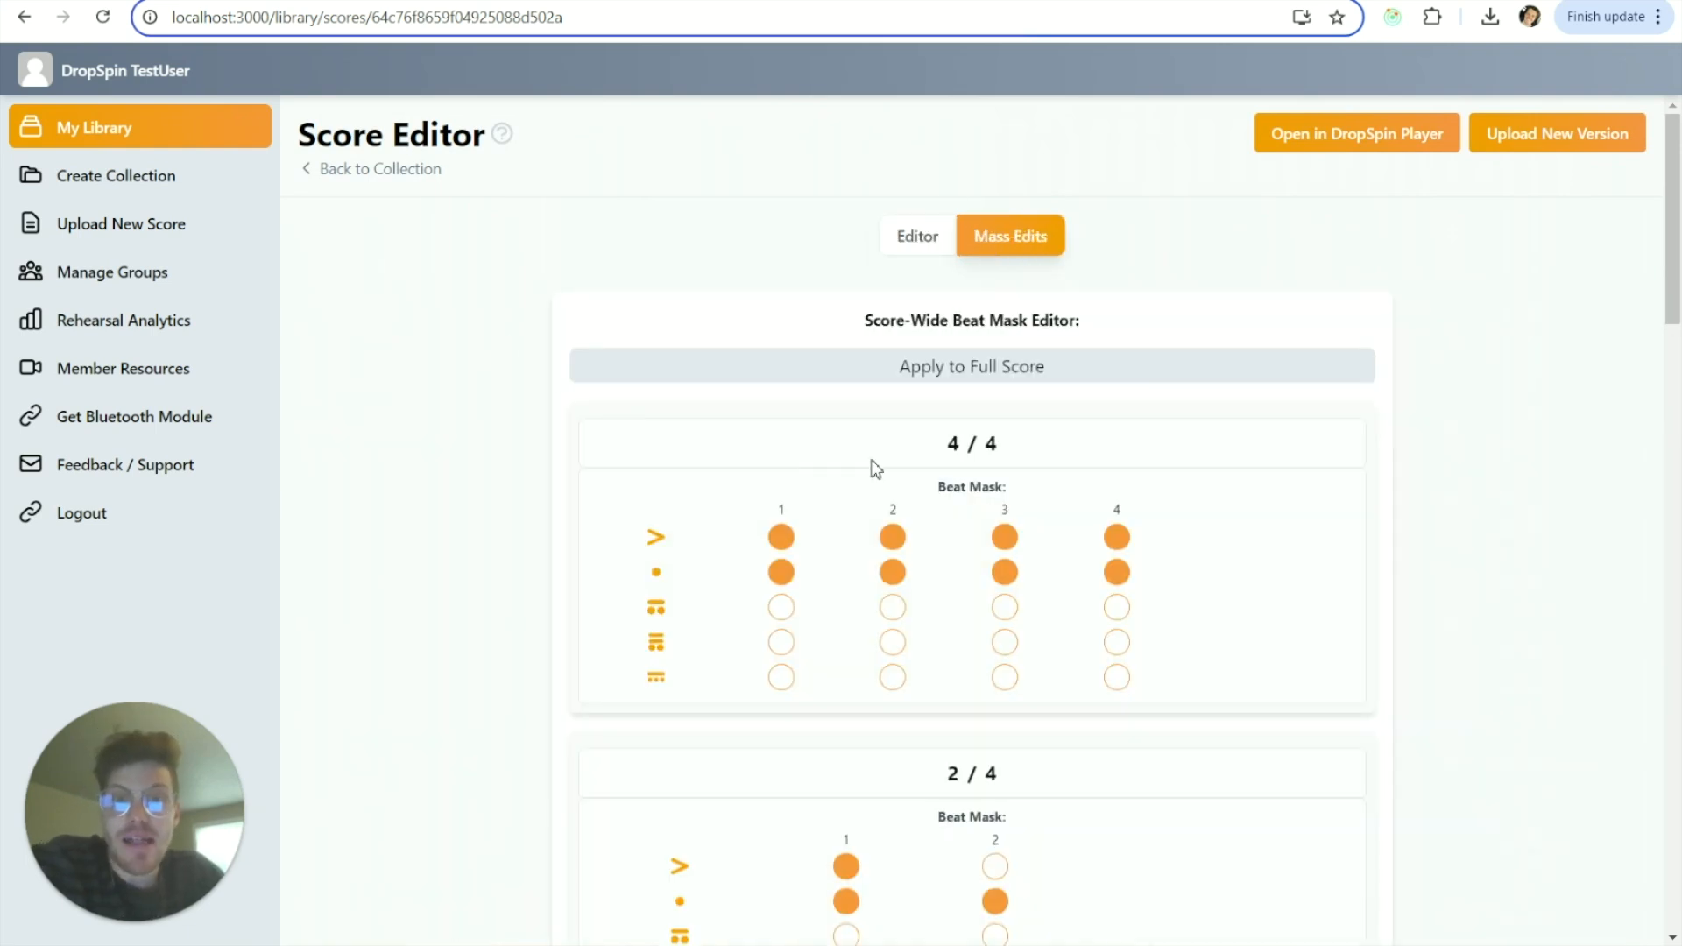
scroll(1069, 504, down, 1)
scroll(1073, 395, down, 1)
drag(846, 350, 1079, 333)
click(1207, 324)
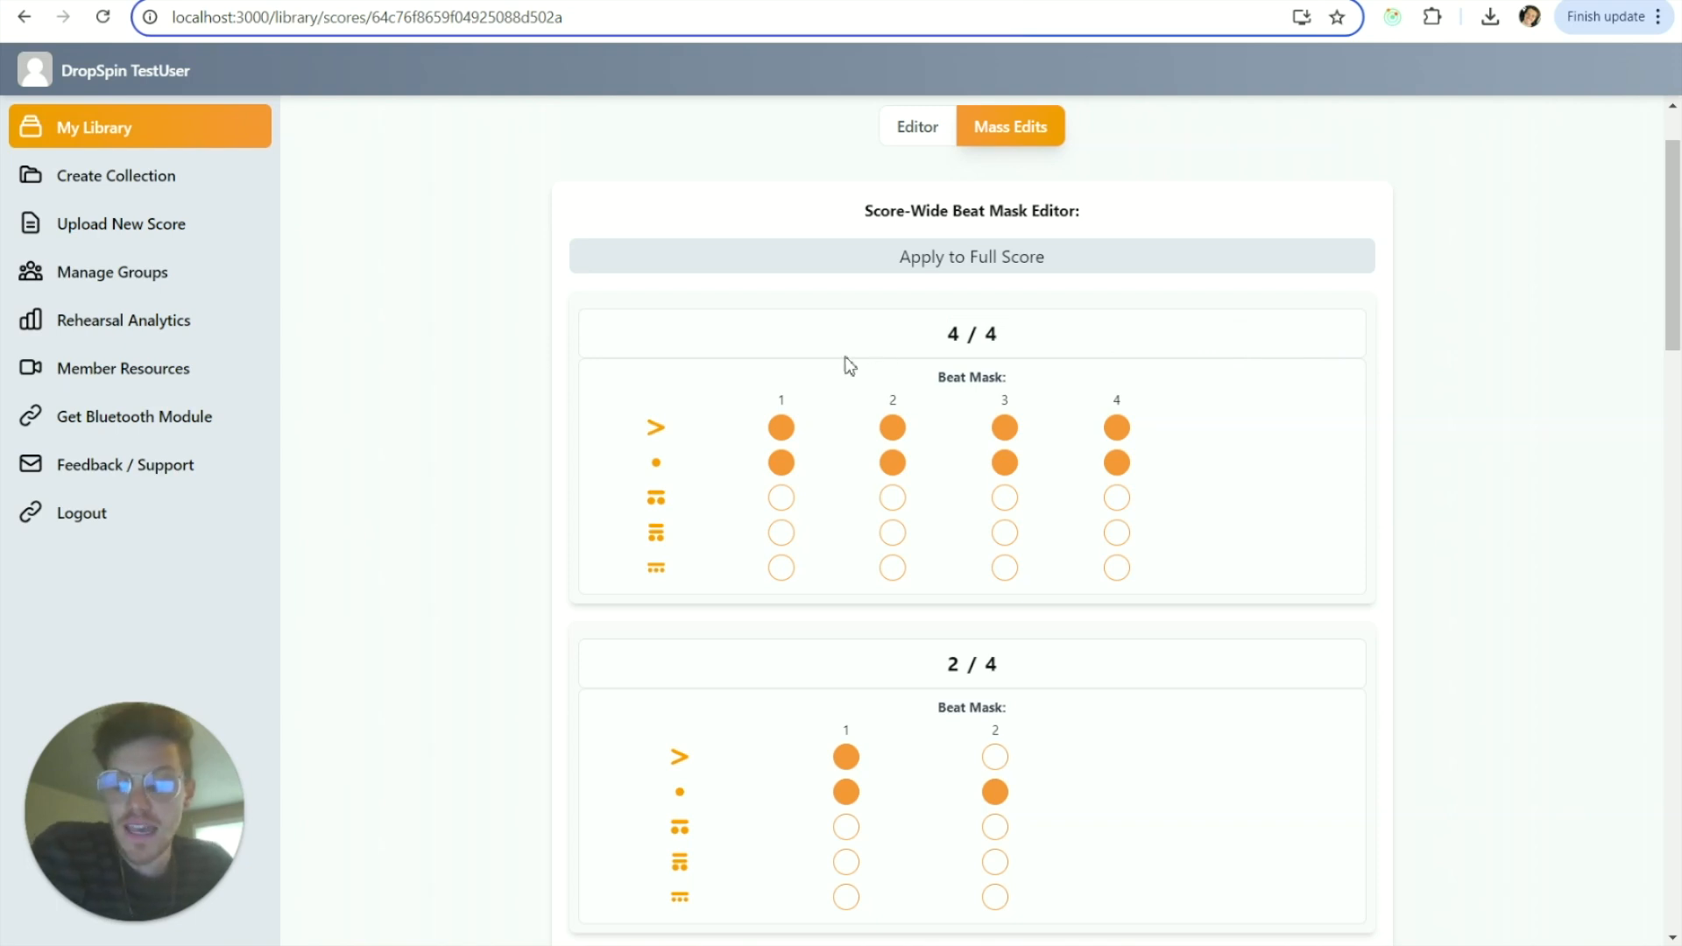
drag(874, 341, 1043, 330)
click(788, 570)
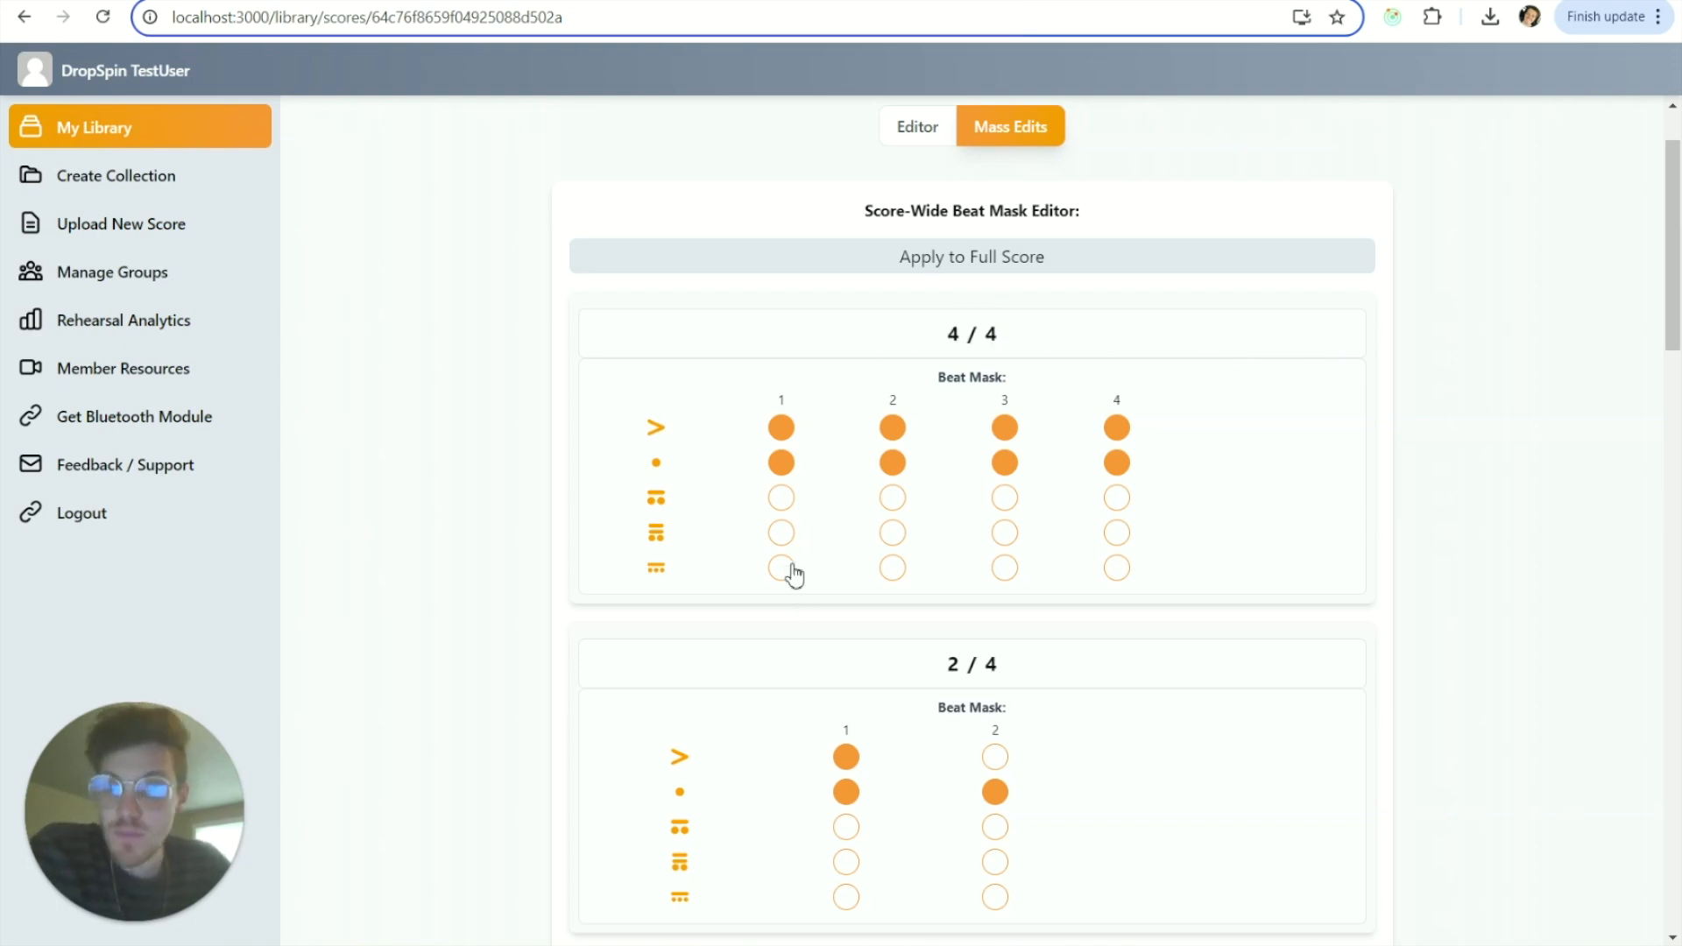
click(893, 568)
click(1005, 568)
click(1109, 575)
scroll(687, 541, down, 3)
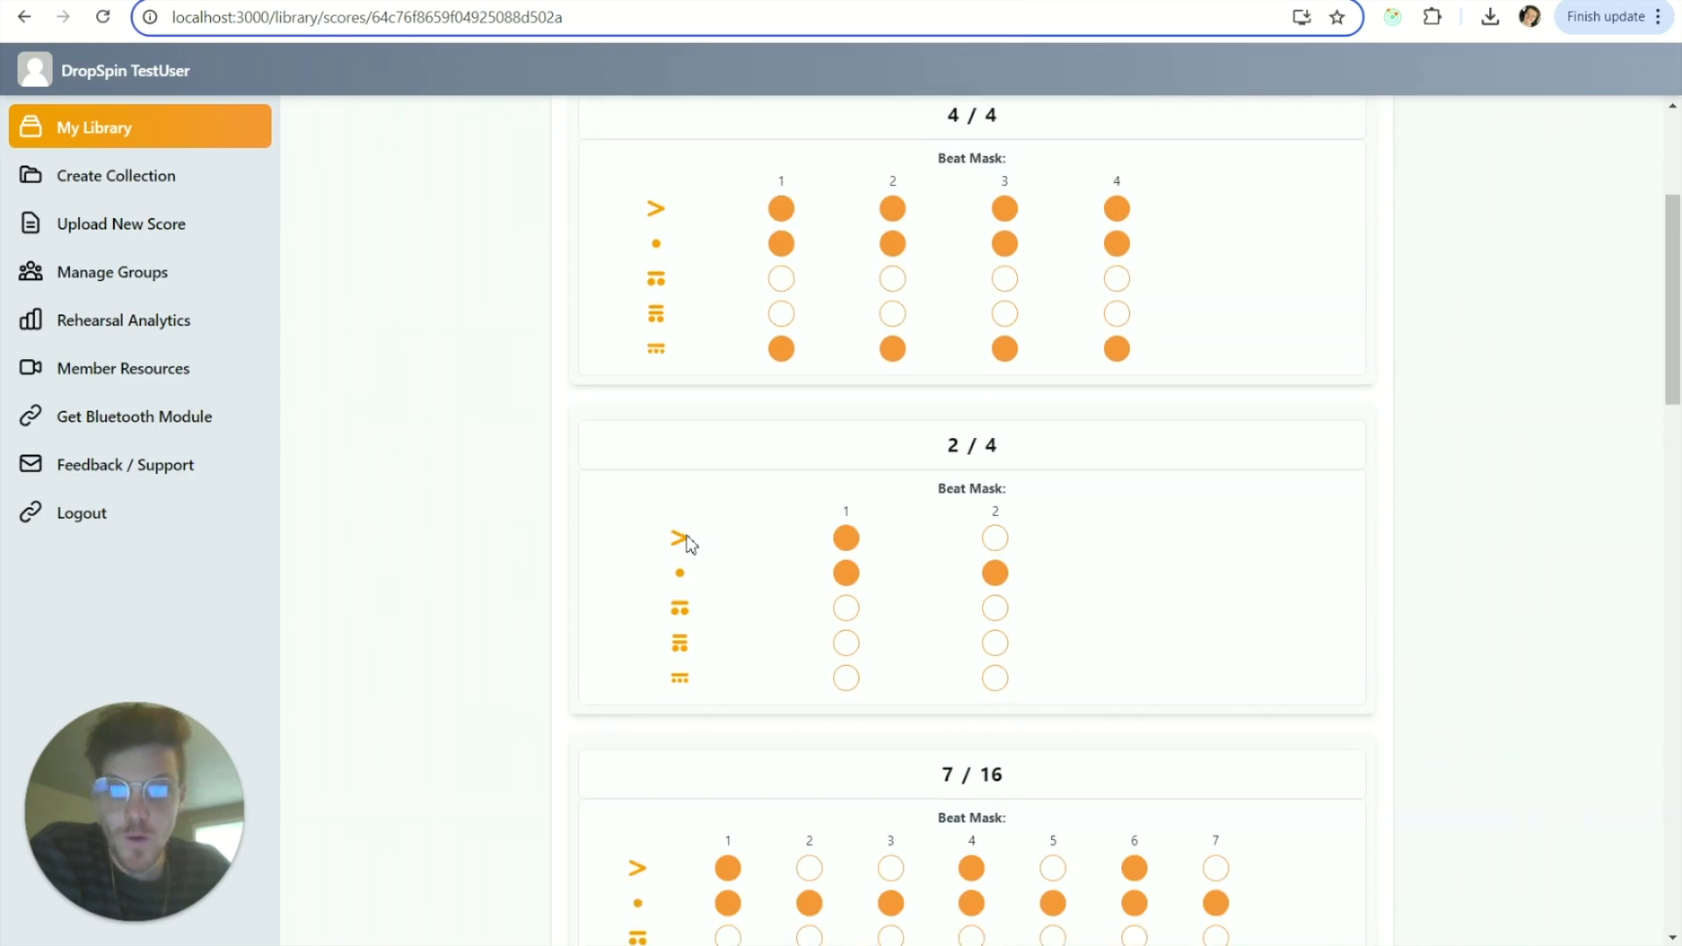
Add an accent on beat 2 of the 2/4 mask and move the 7/16 mask's accent from beat 4 to beat 3.
click(996, 538)
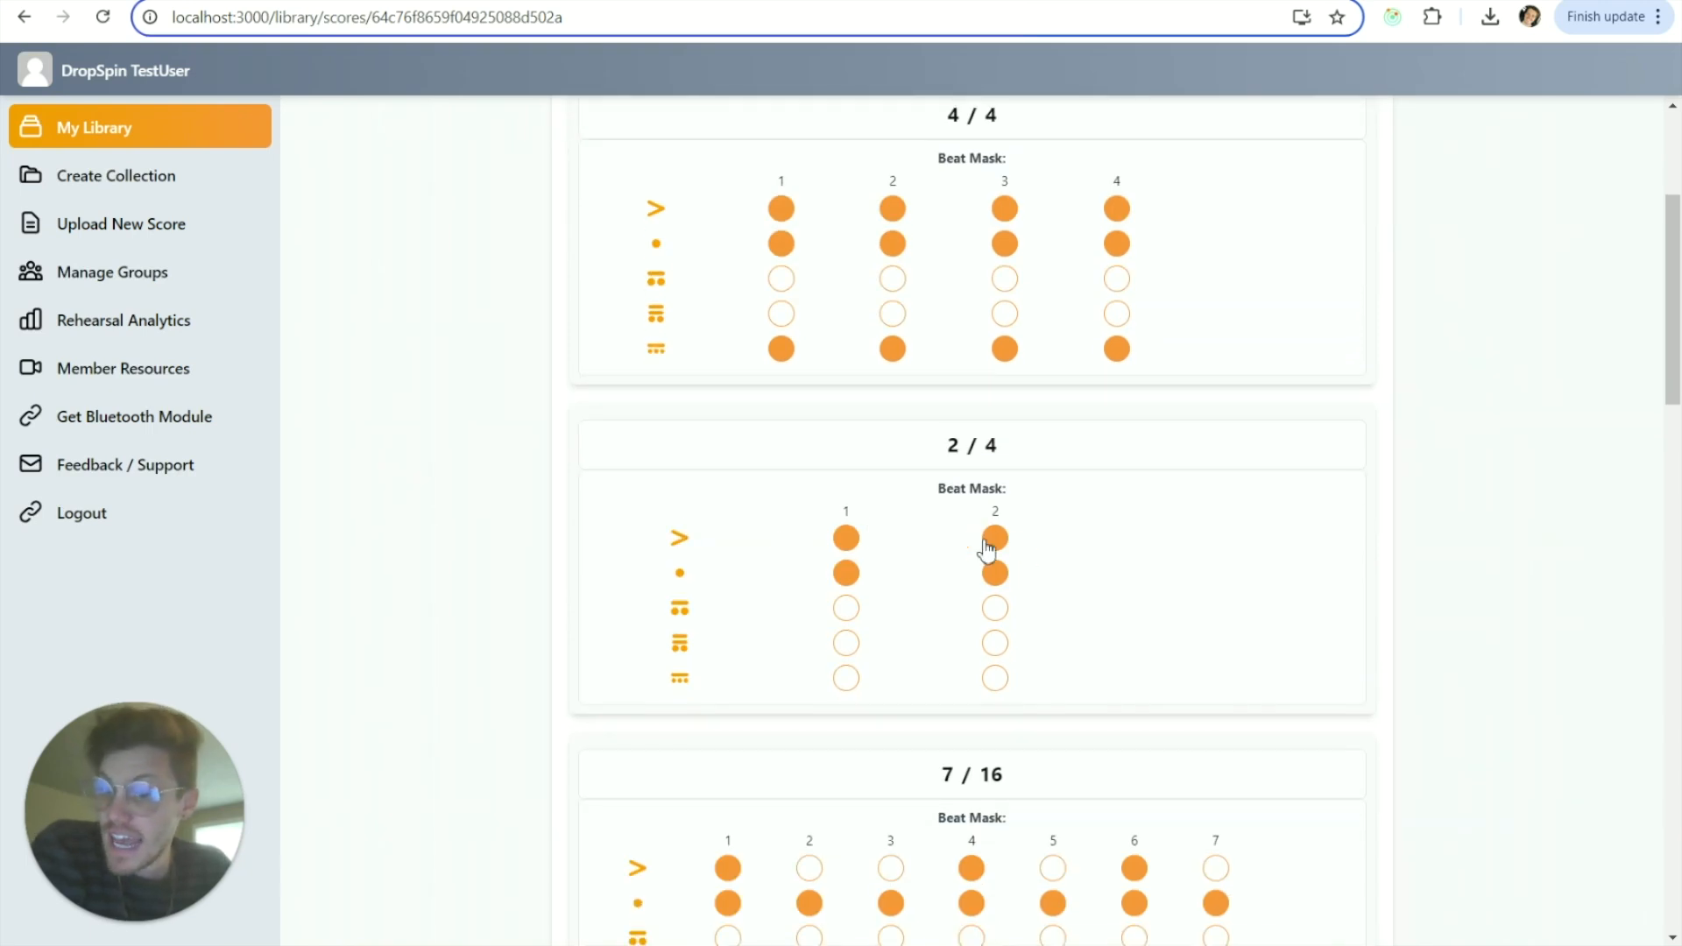
scroll(994, 509, down, 1)
click(972, 759)
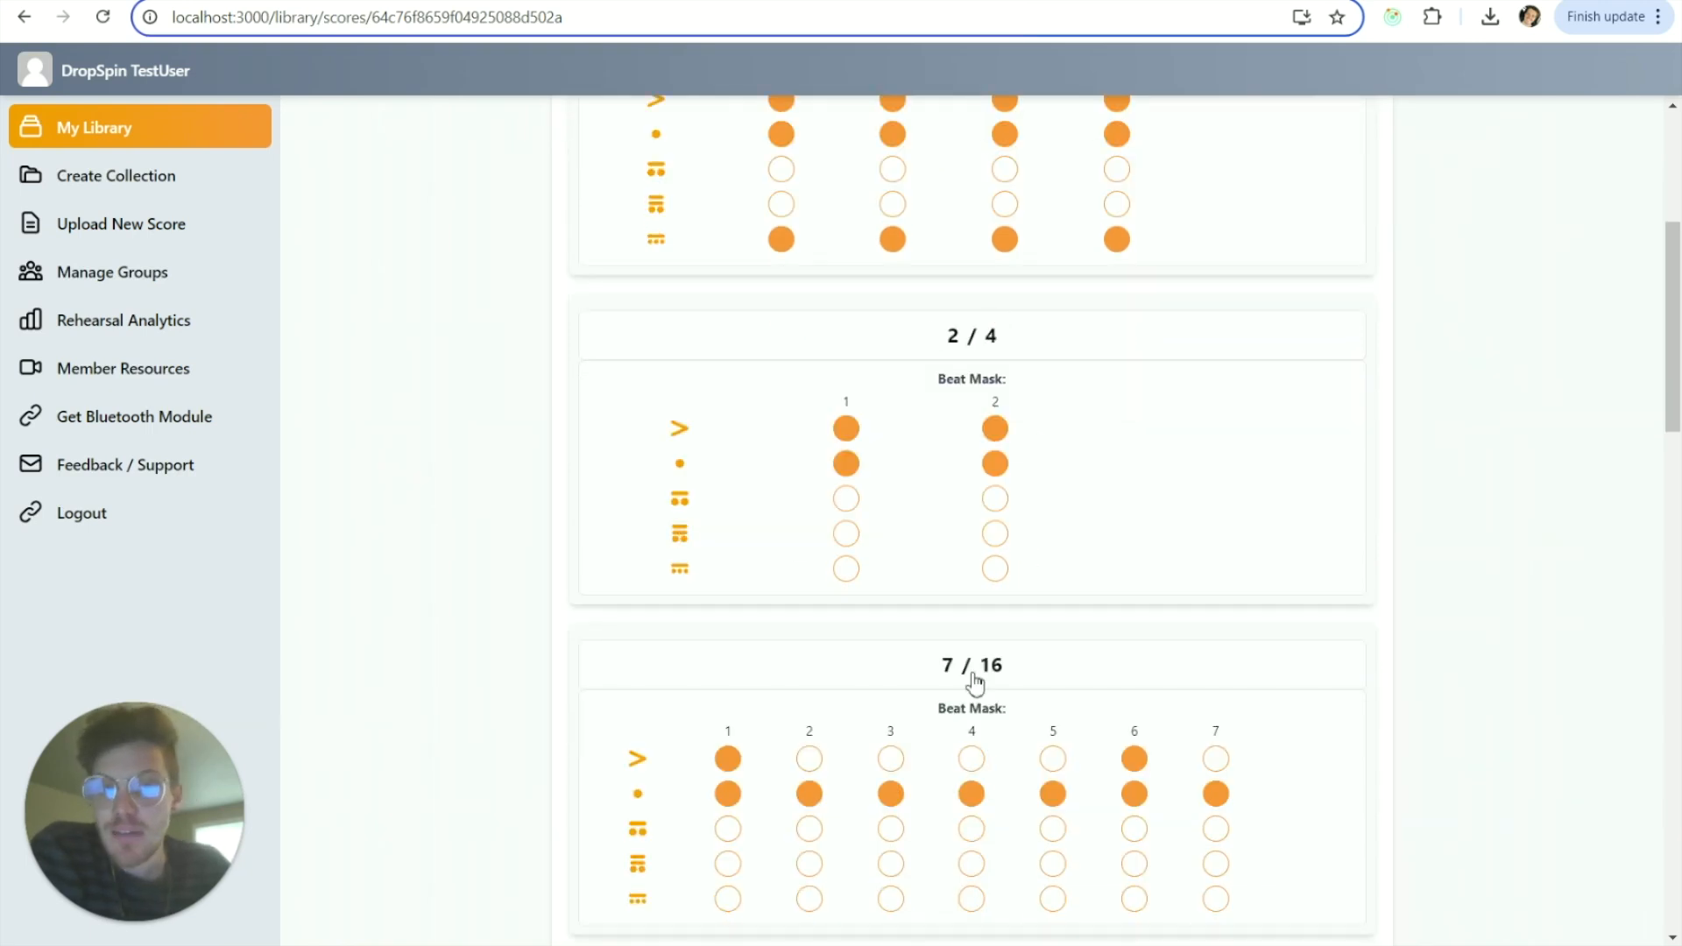
click(888, 759)
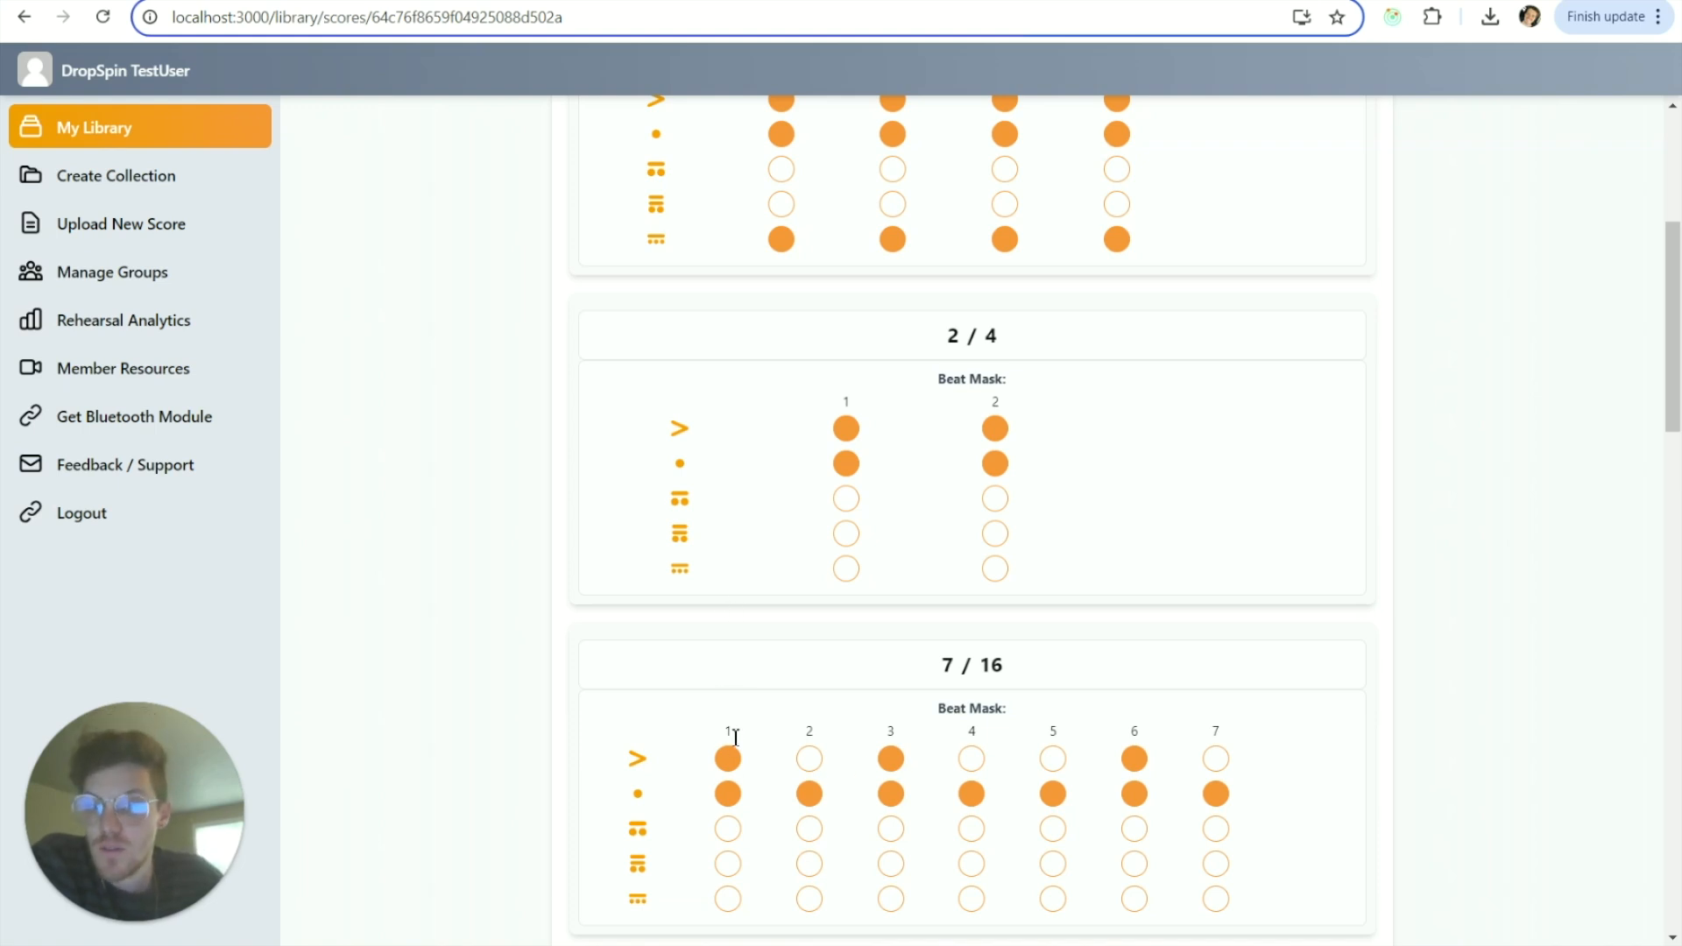
Apply the edited beat masks to the full score and save the changes.
scroll(1175, 745, up, 5)
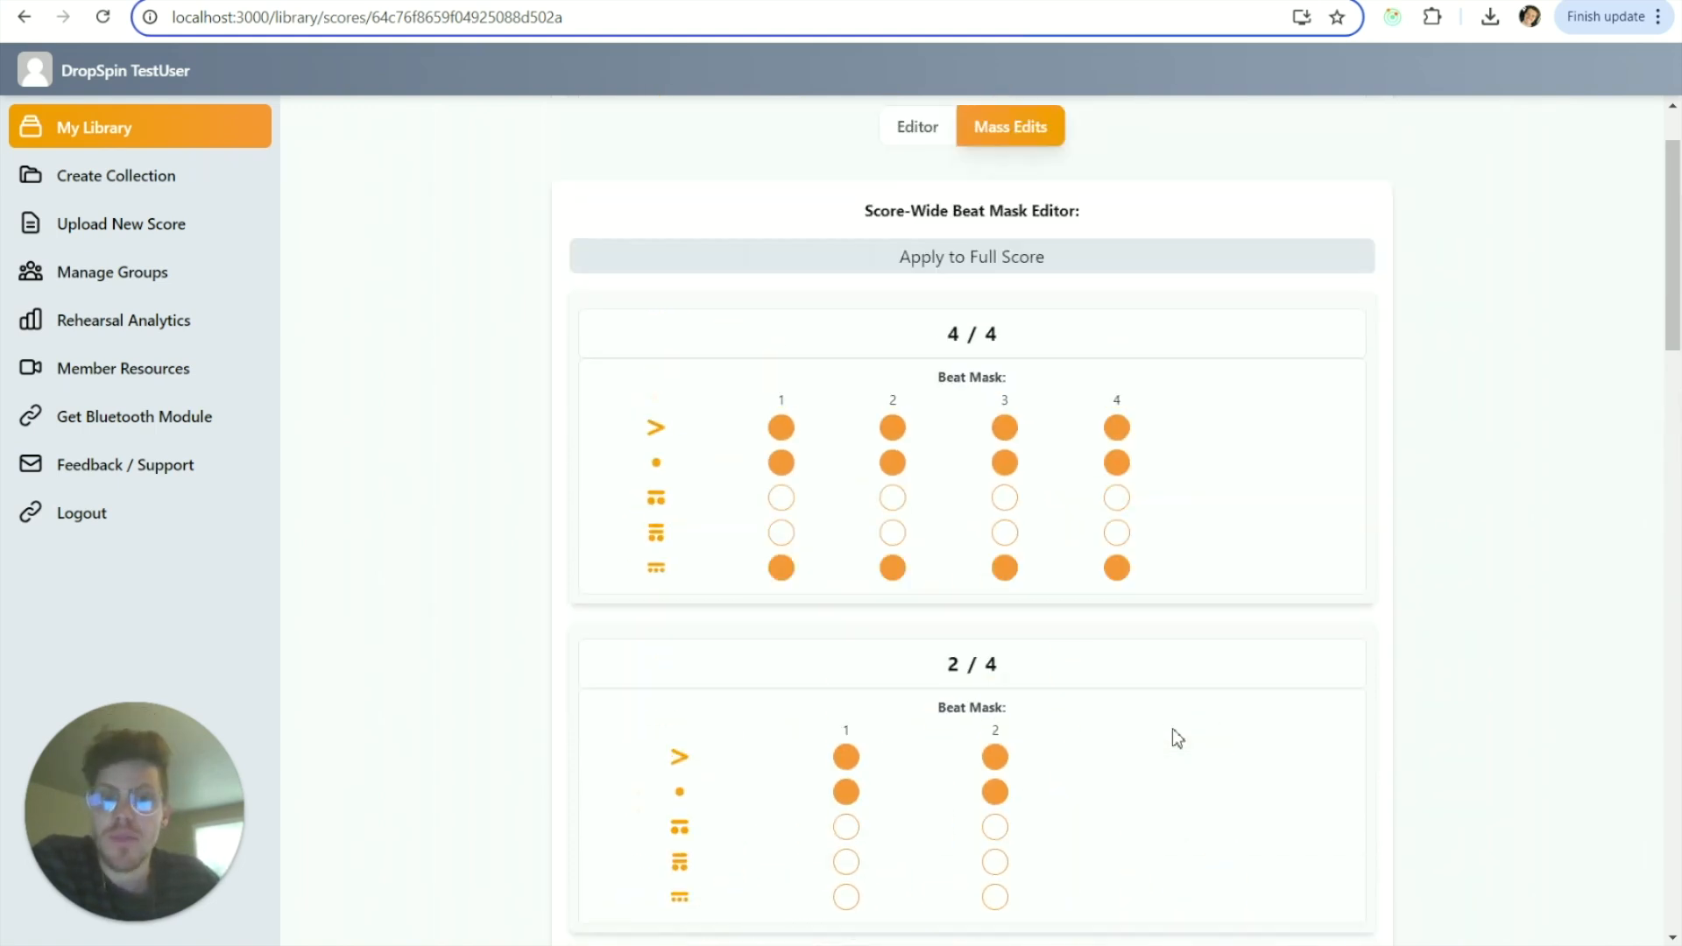
click(1023, 395)
click(936, 177)
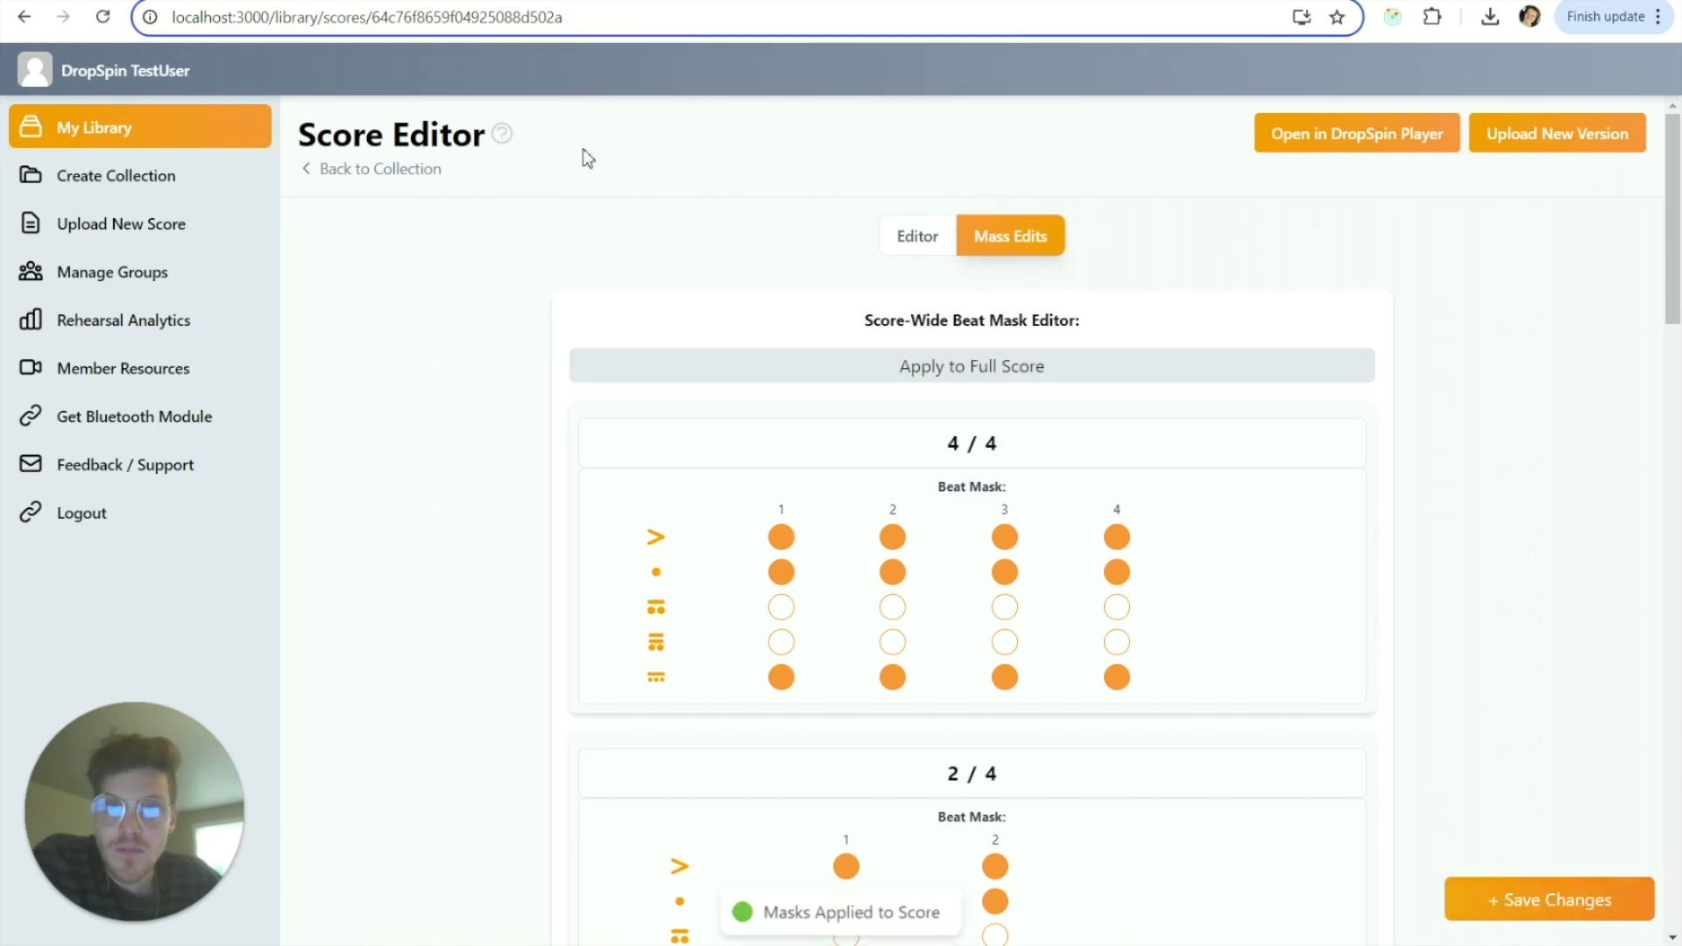
click(1565, 887)
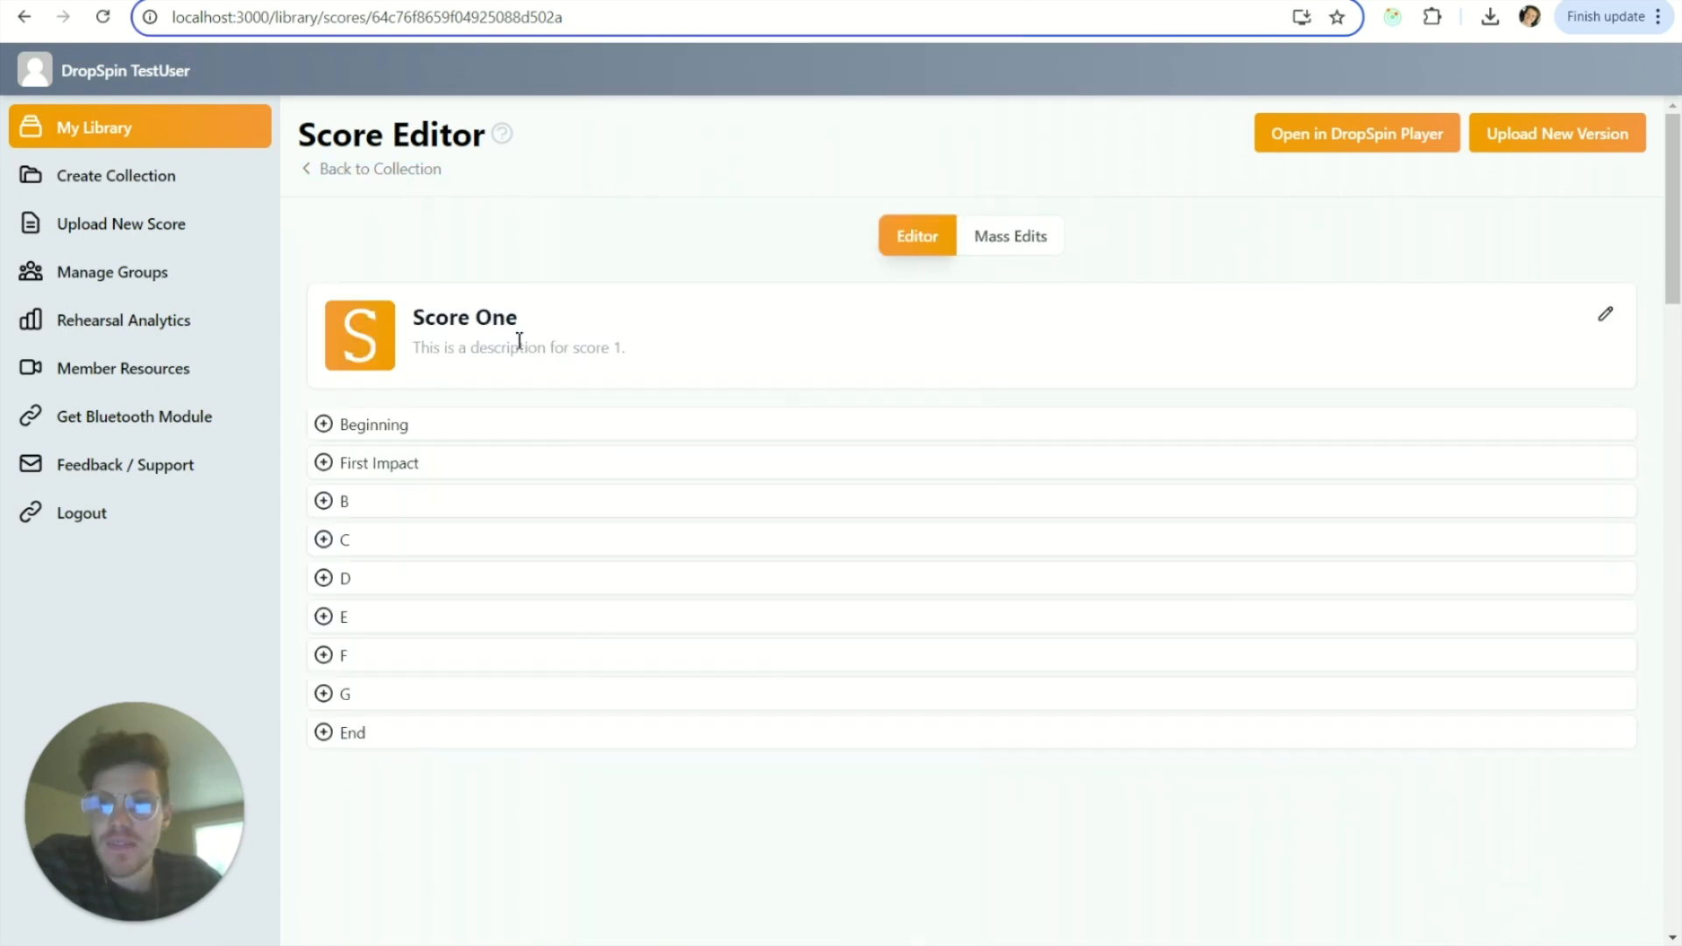
Expand the Beginning, First Impact and B sections and examine the beat masks of their measures.
click(325, 427)
scroll(526, 438, down, 2)
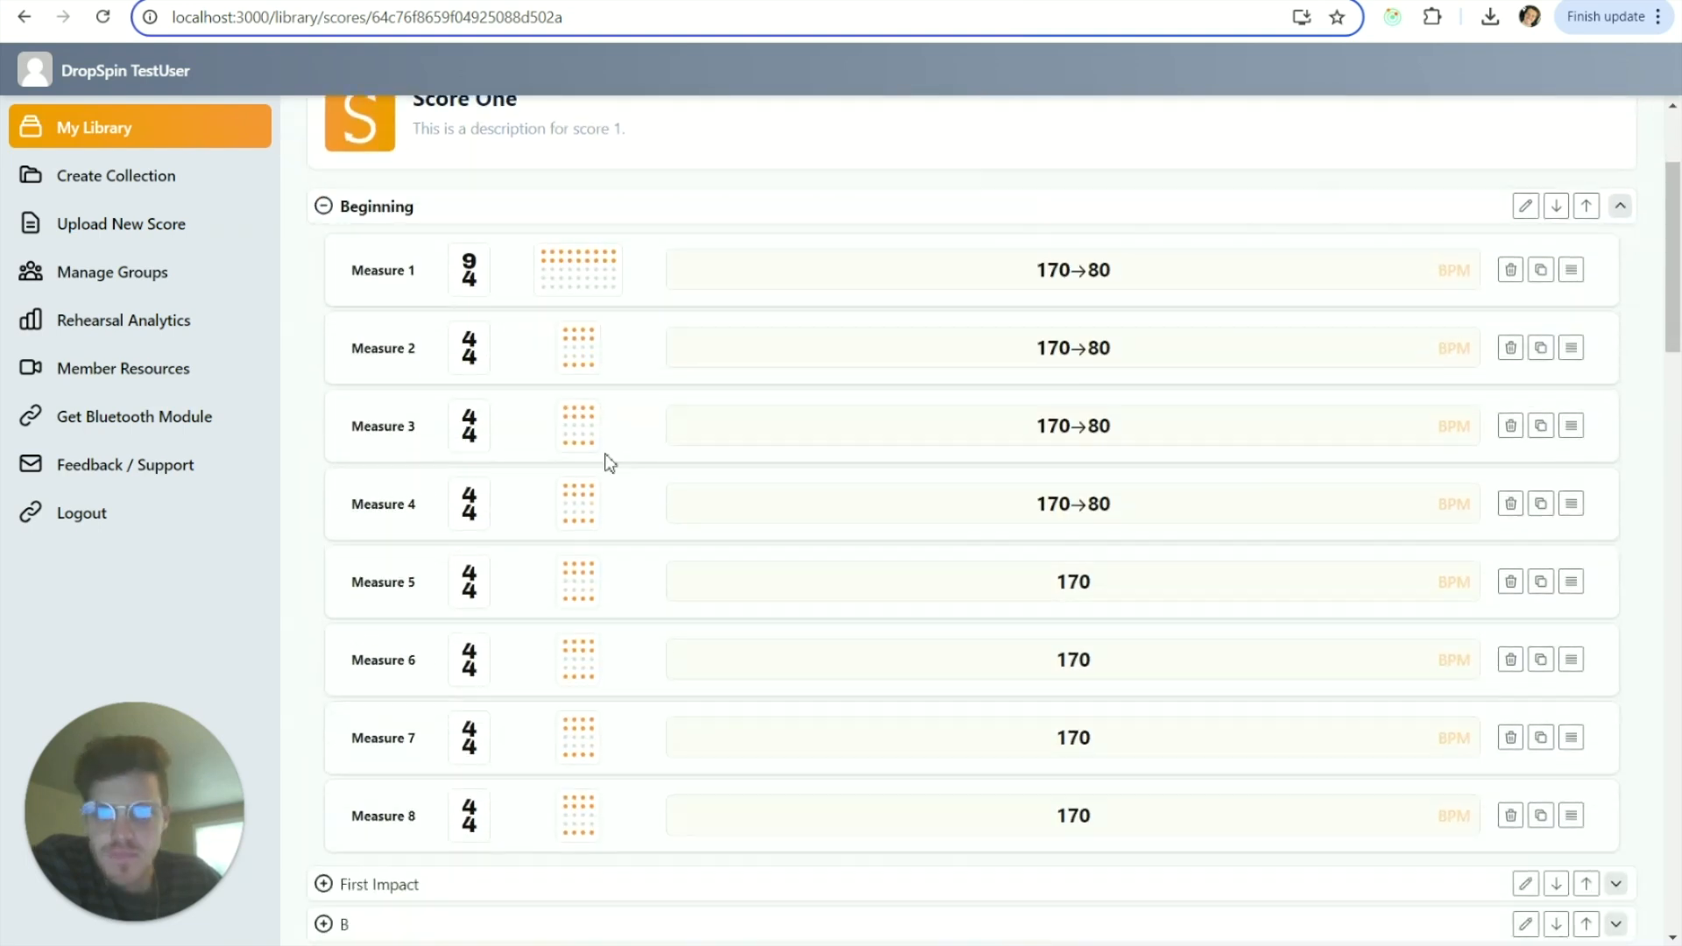
click(323, 884)
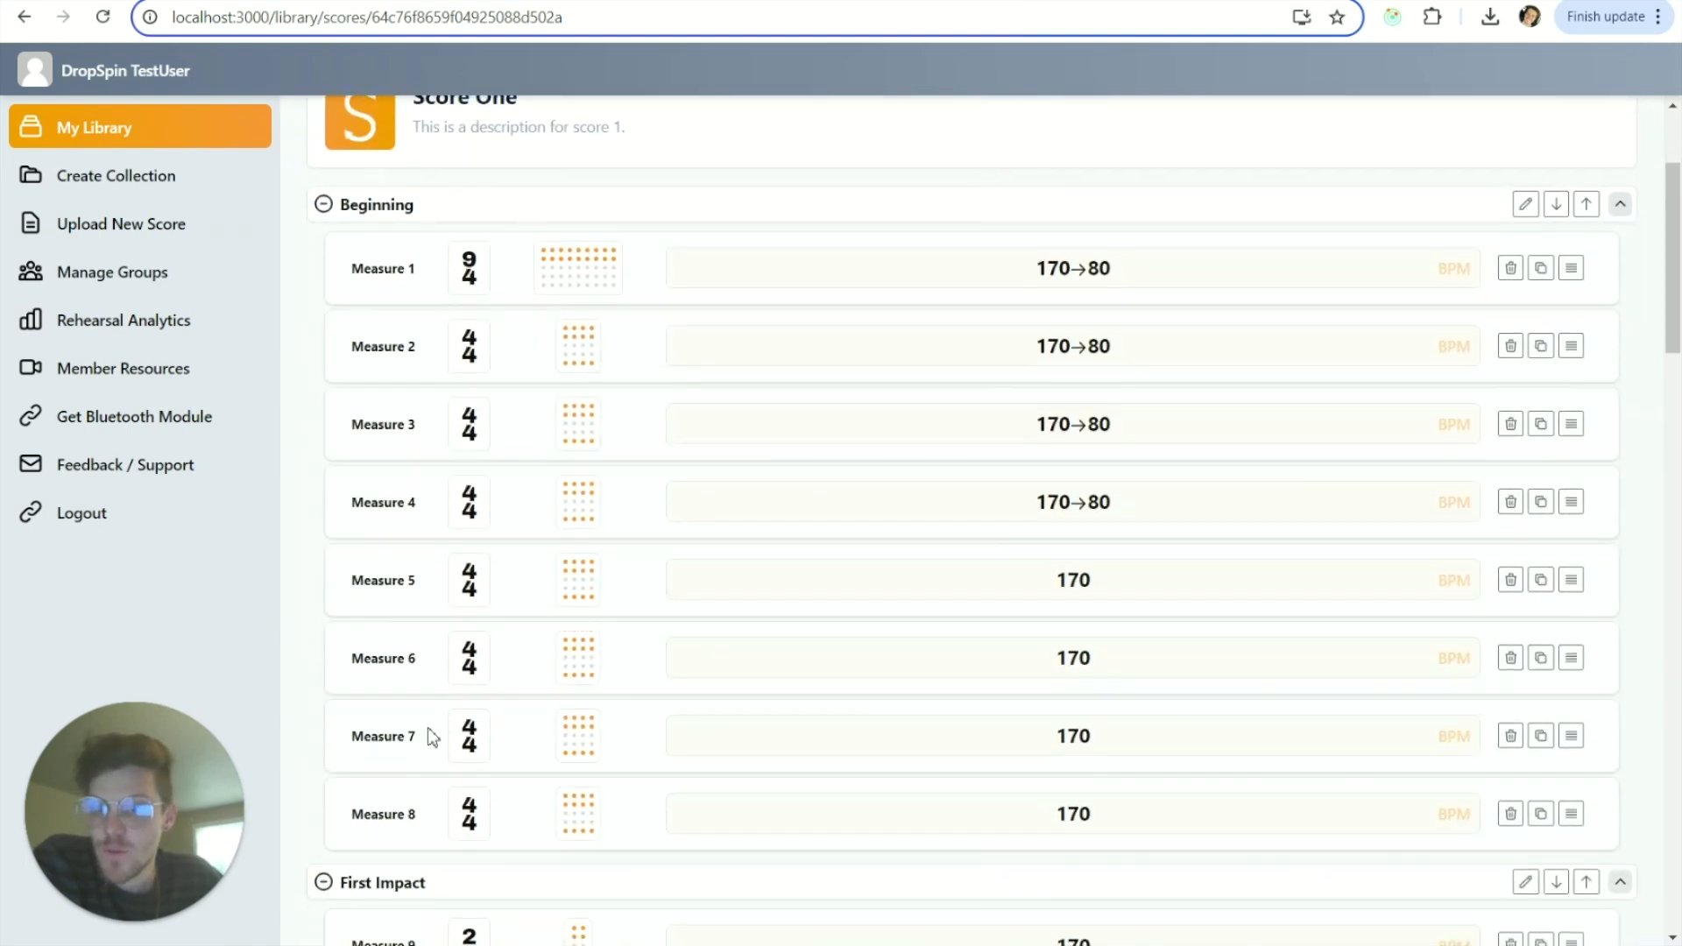
scroll(525, 666, down, 4)
scroll(561, 561, down, 8)
click(324, 358)
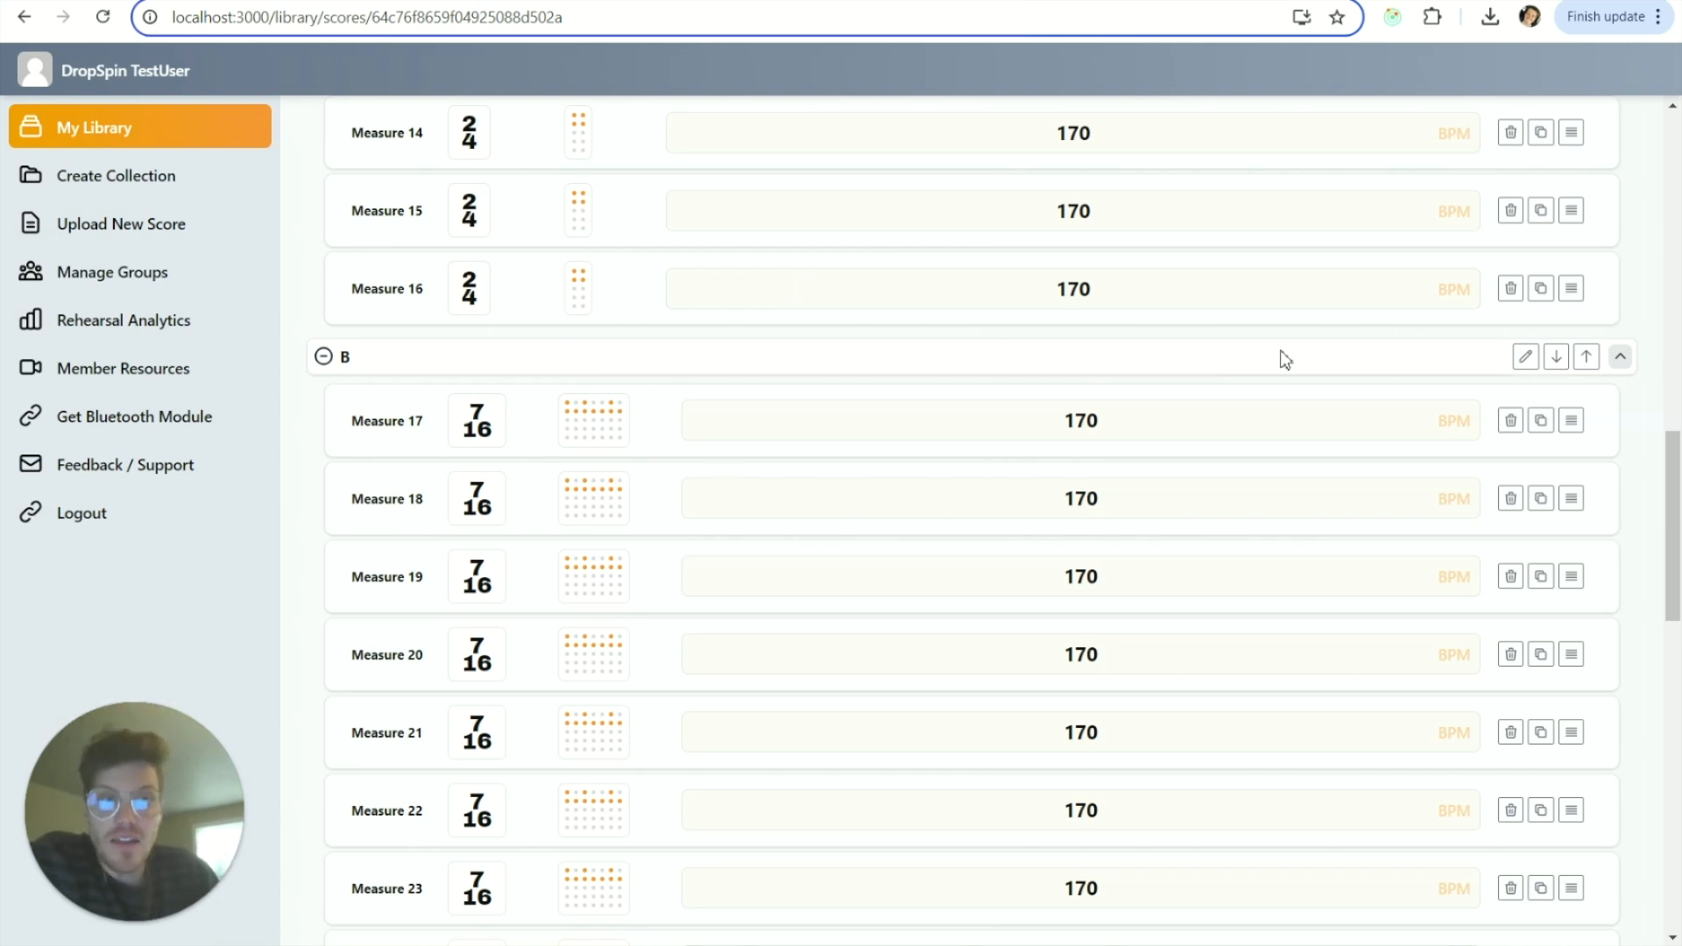
scroll(1134, 514, up, 7)
scroll(1134, 515, down, 2)
scroll(796, 518, up, 6)
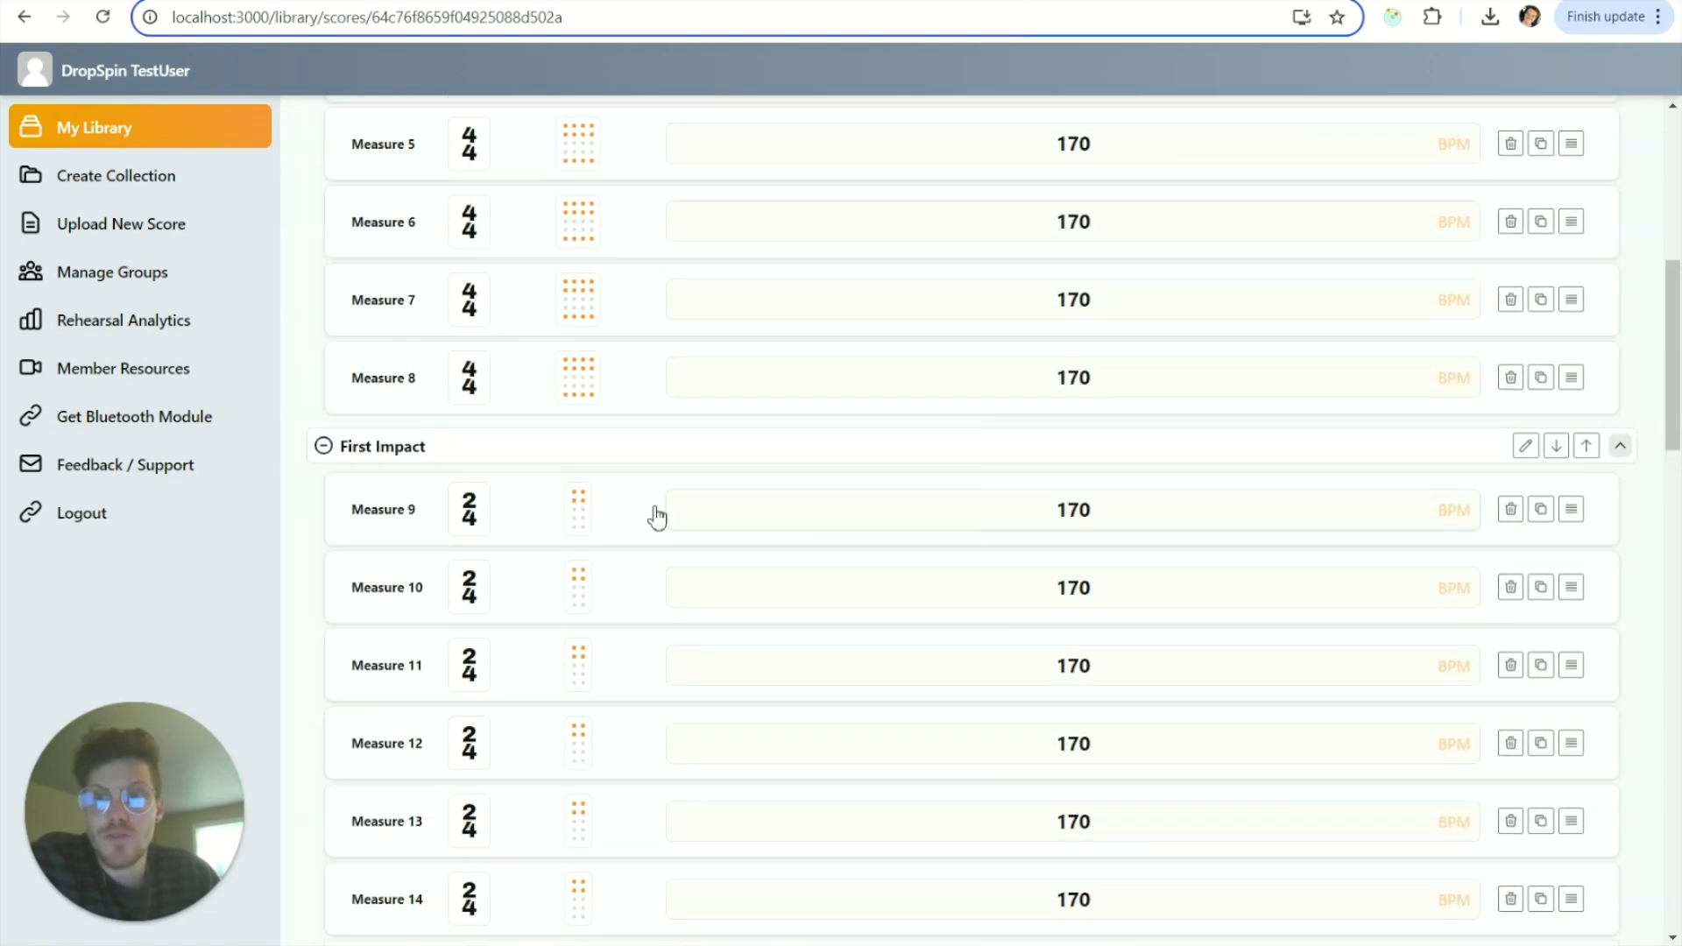
Insert three measures below Measure 8 in the Beginning section.
click(1542, 601)
click(1542, 601)
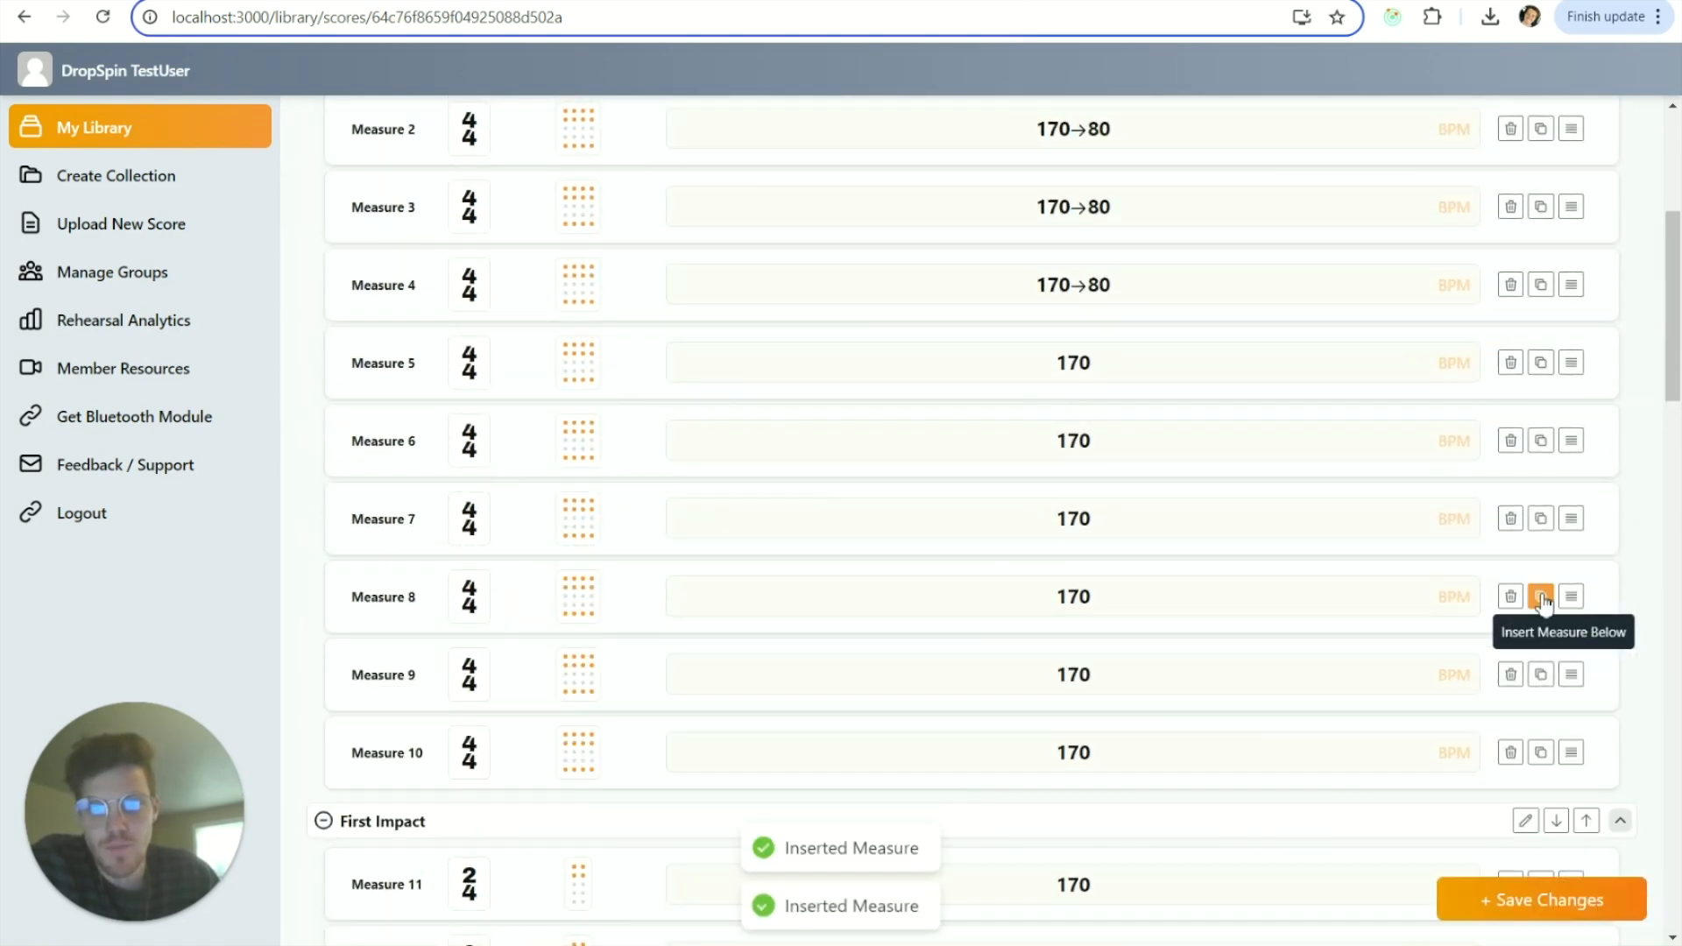
click(1543, 601)
Set the time signature of Measure 11 to 2/4.
scroll(701, 474, down, 3)
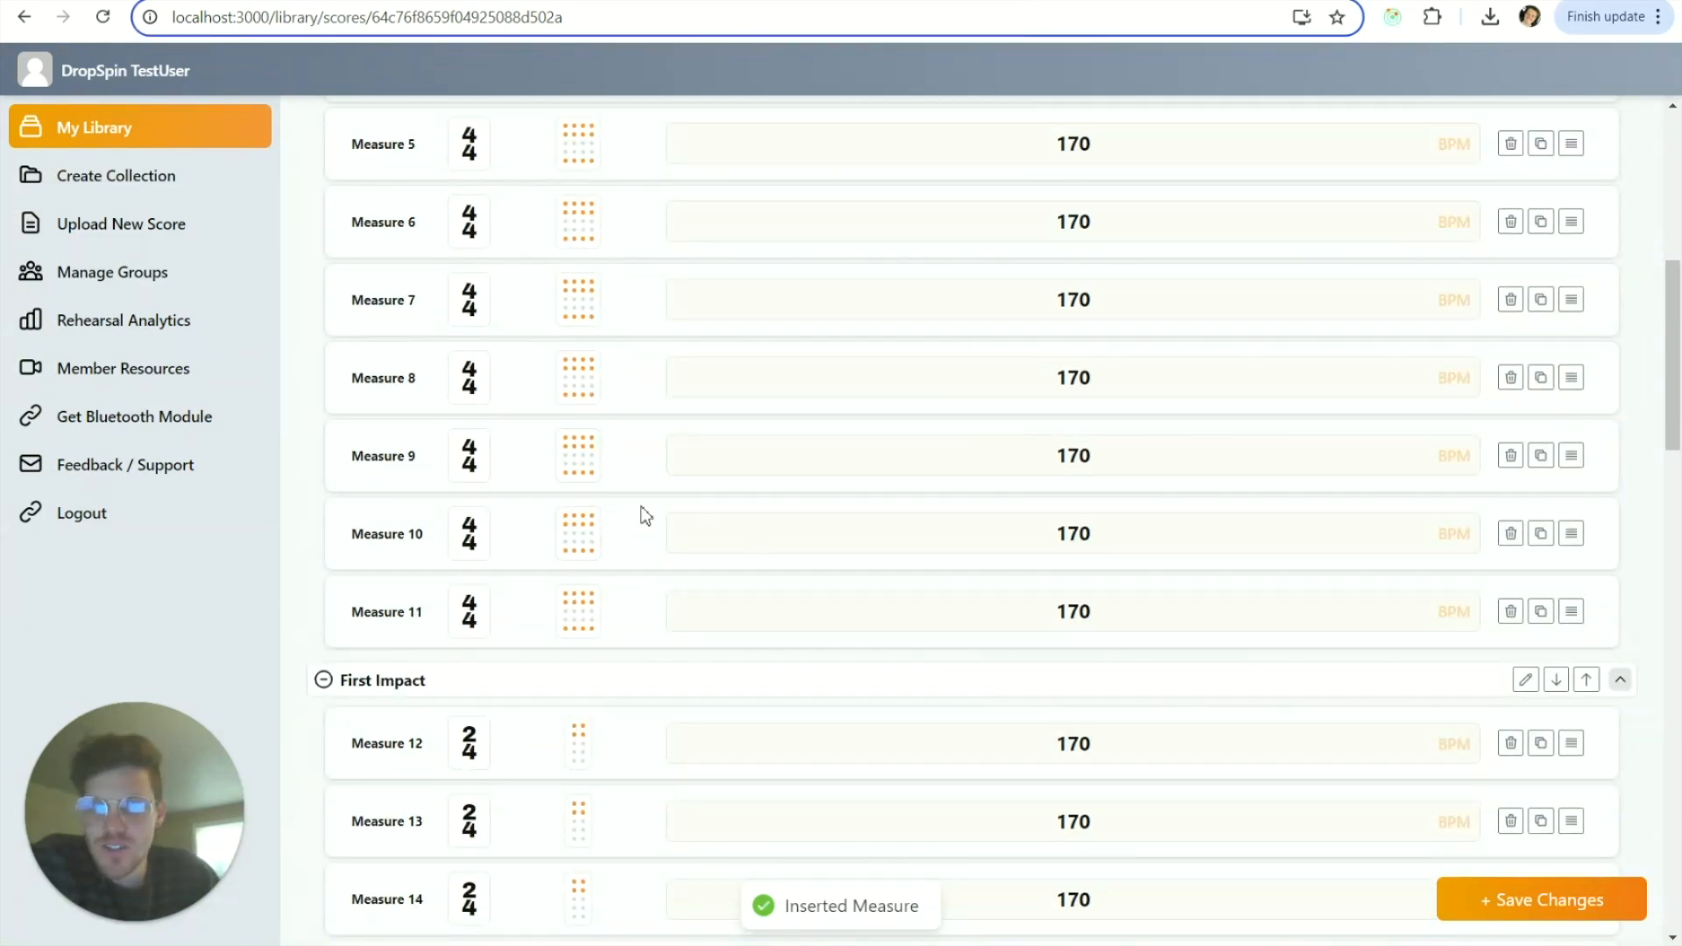
click(470, 616)
click(1004, 655)
click(1004, 655)
click(1545, 658)
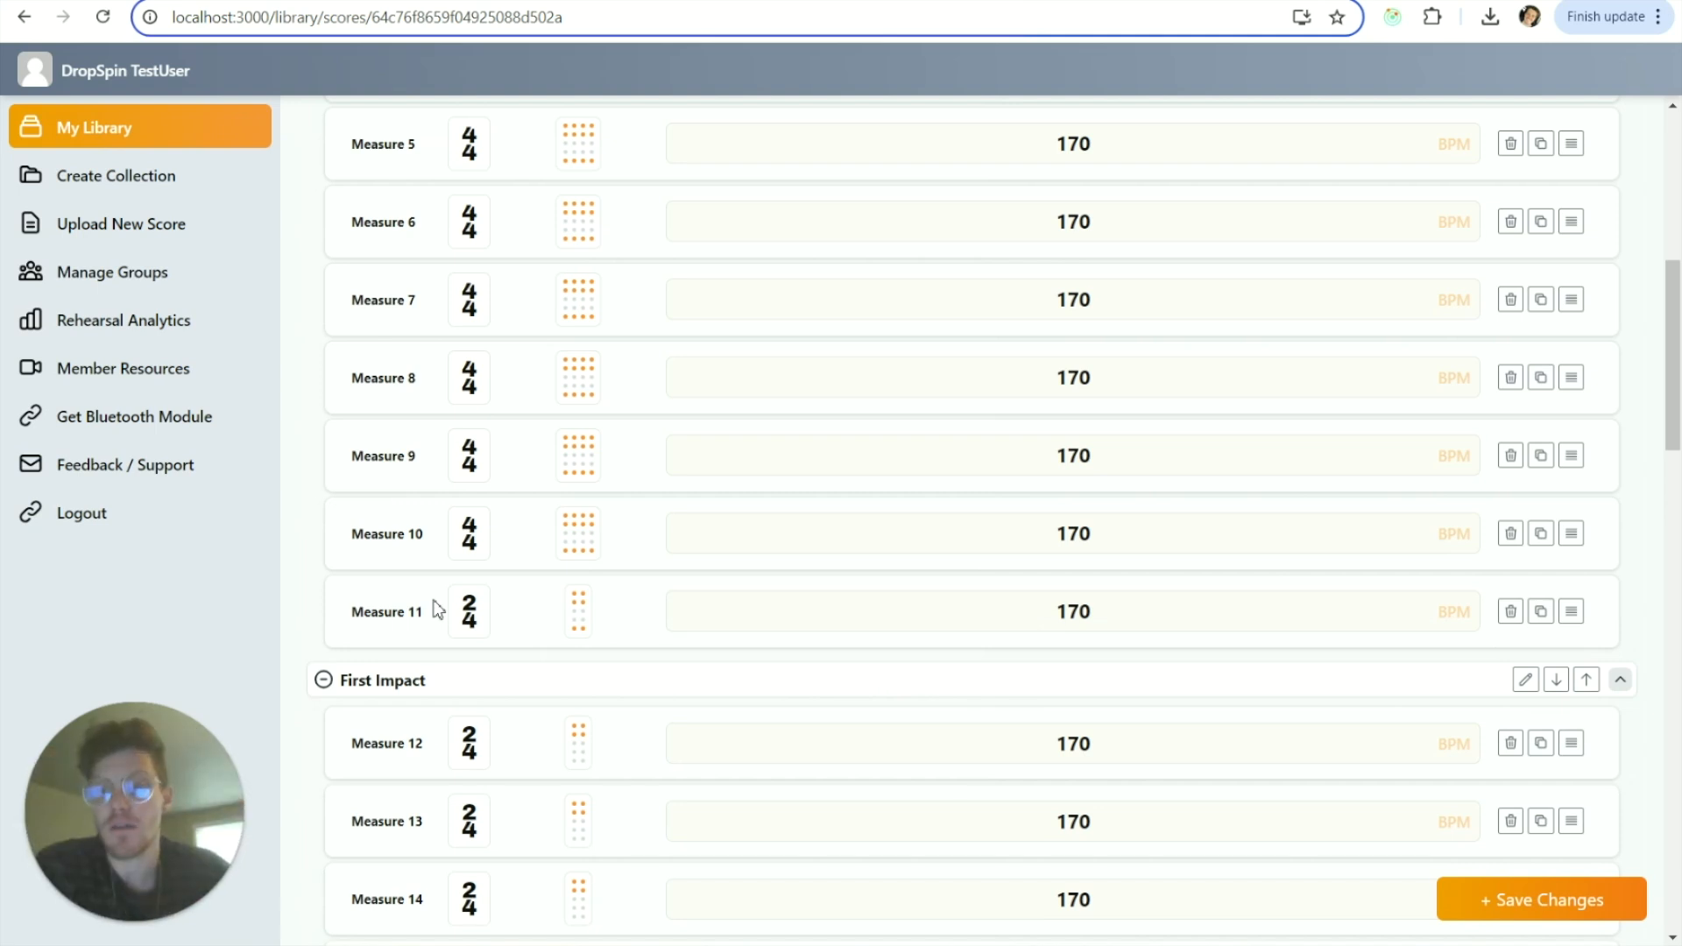
In the score-wide beat mask editor, clear the accents and main beats on beats 2, 4, 6 and 8 of the 9/4 mask.
scroll(585, 544, up, 8)
click(1008, 235)
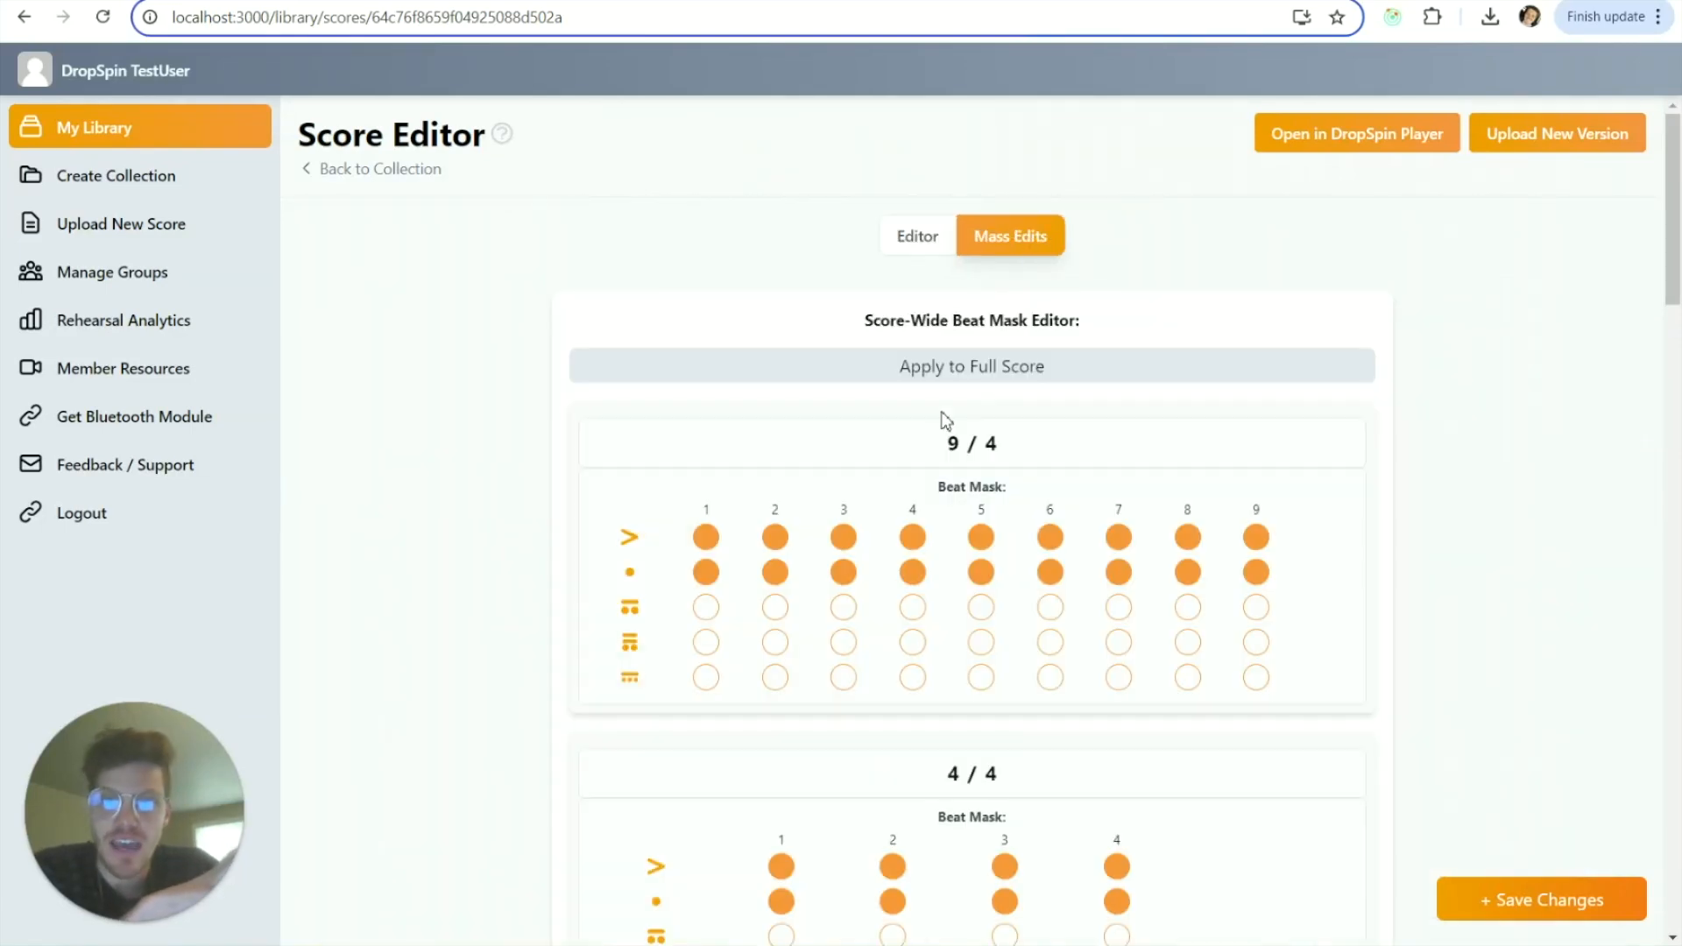
click(774, 536)
click(775, 572)
click(912, 536)
click(912, 572)
click(1050, 536)
click(1050, 573)
click(1188, 537)
click(1187, 572)
scroll(1277, 552, down, 3)
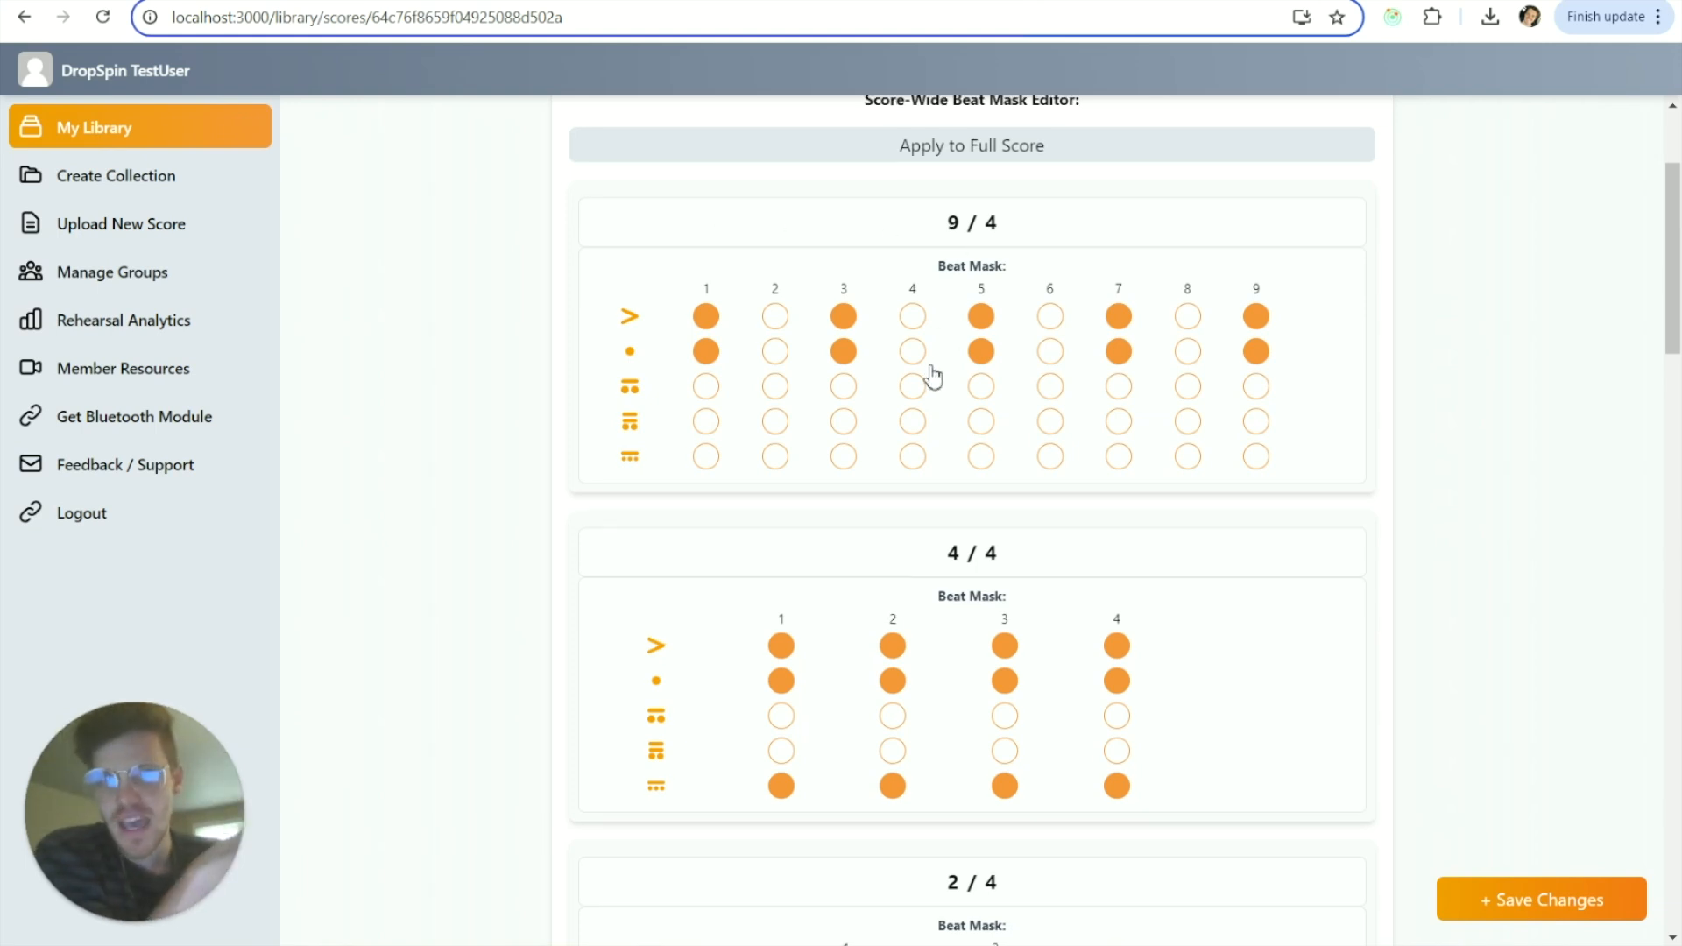
In the 4/4 mask, clear the accents and main beats on beats 2 and 4, plus the triplets on all four beats.
scroll(933, 375, down, 3)
click(893, 463)
click(893, 428)
click(1117, 428)
click(1117, 463)
click(893, 569)
click(1005, 569)
click(1118, 568)
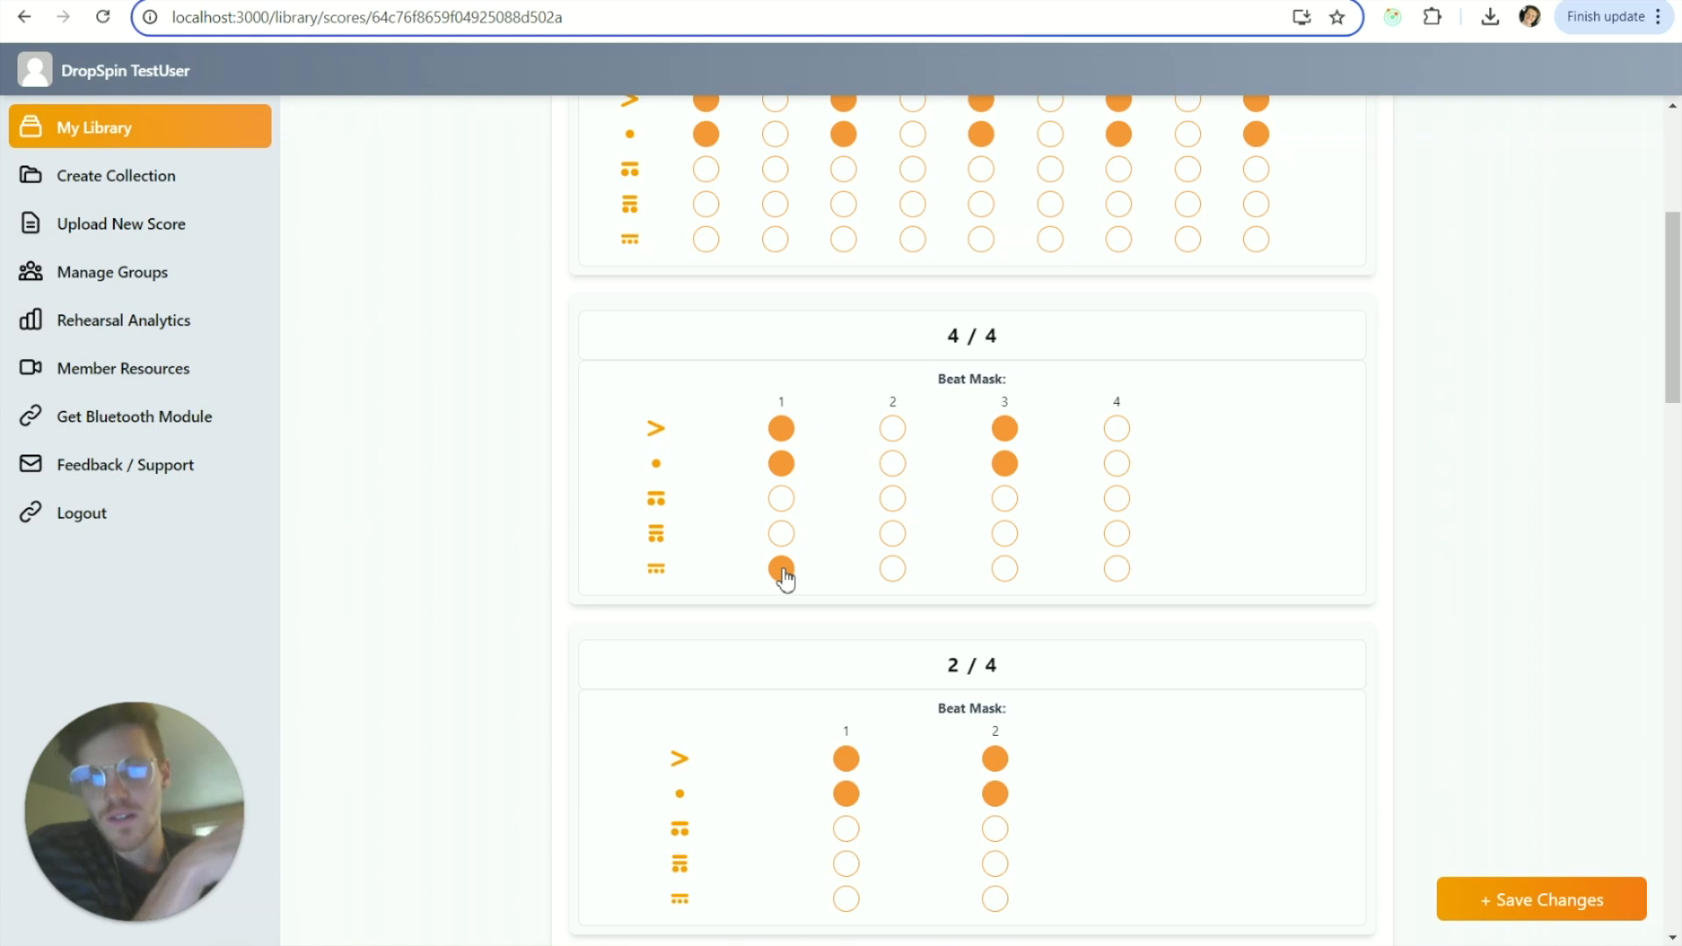
click(781, 568)
Clear the accent and main beat on beat 2 of the 2/4 mask.
scroll(920, 563, down, 3)
click(995, 537)
click(995, 572)
Remove the accents on beats 3 and 6 of the 7/16 mask.
scroll(981, 525, down, 4)
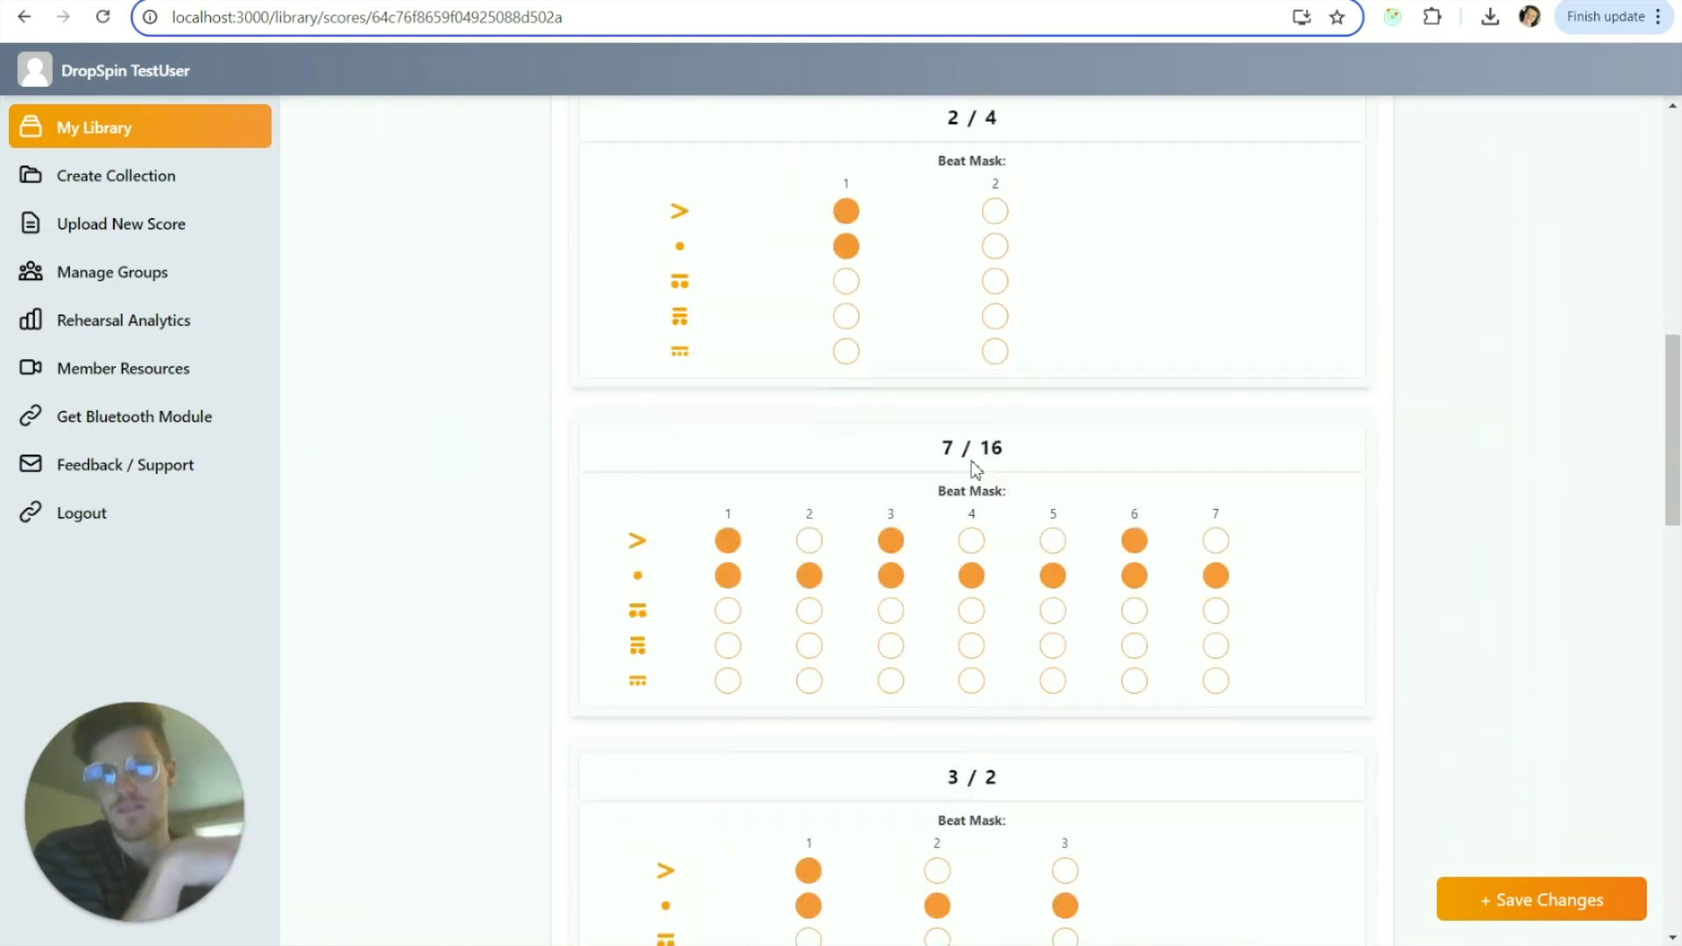
scroll(867, 582, down, 4)
click(891, 212)
click(1135, 219)
Save the changes and reopen Score One from its collection.
click(1616, 898)
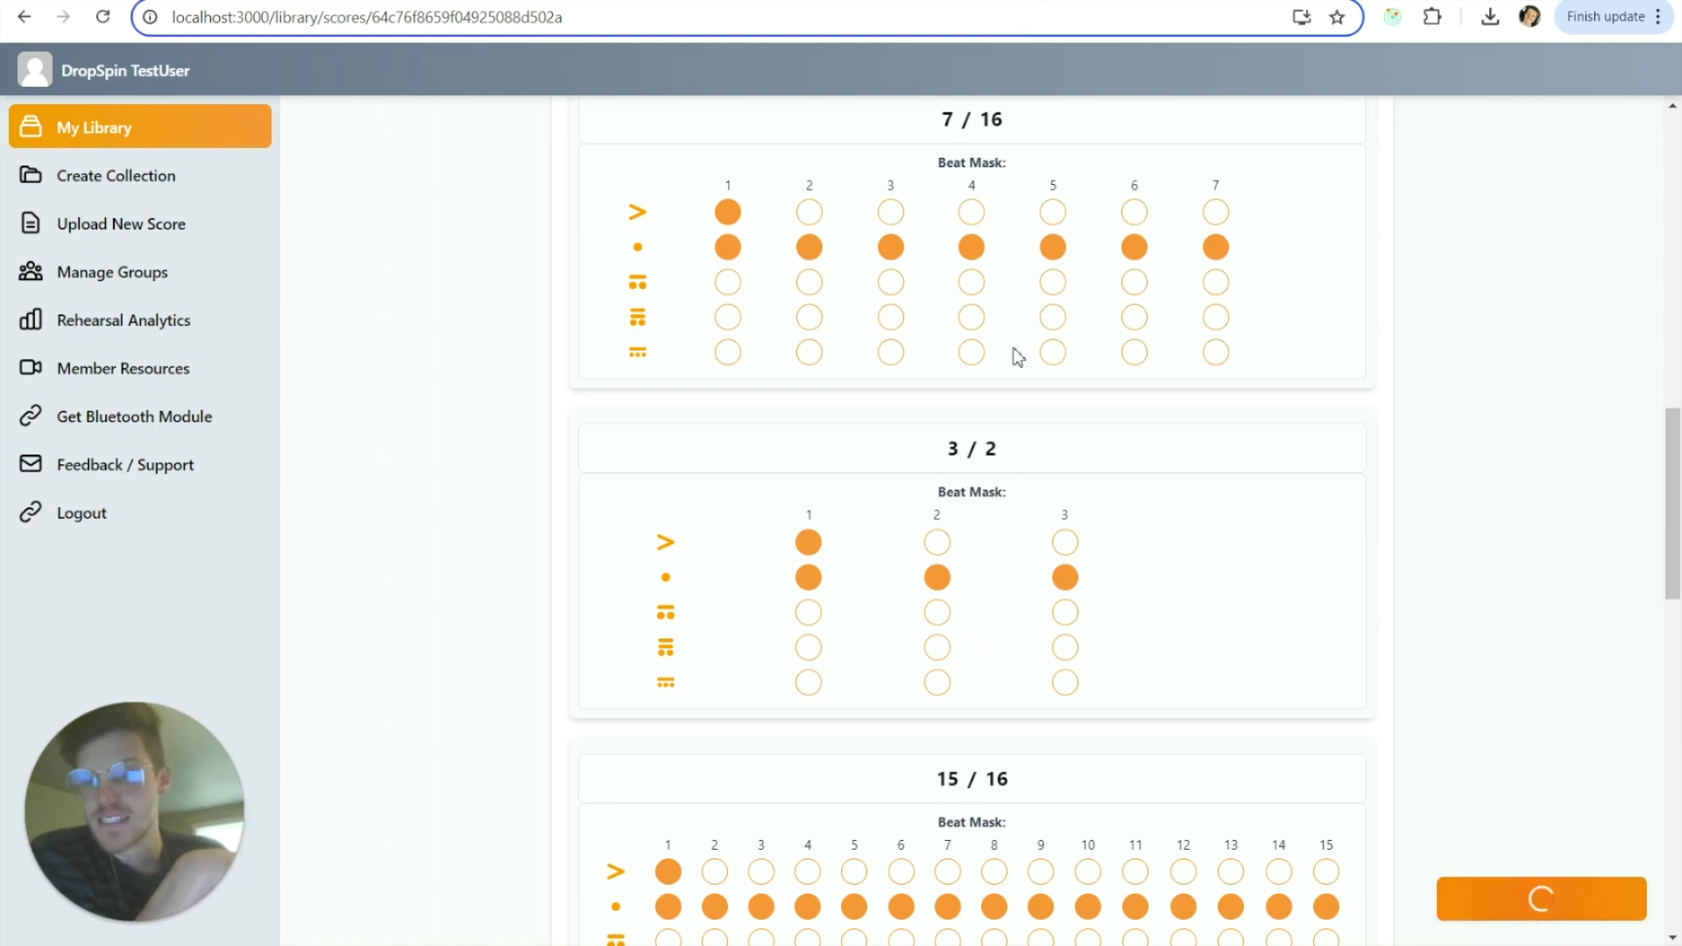
scroll(1120, 482, up, 10)
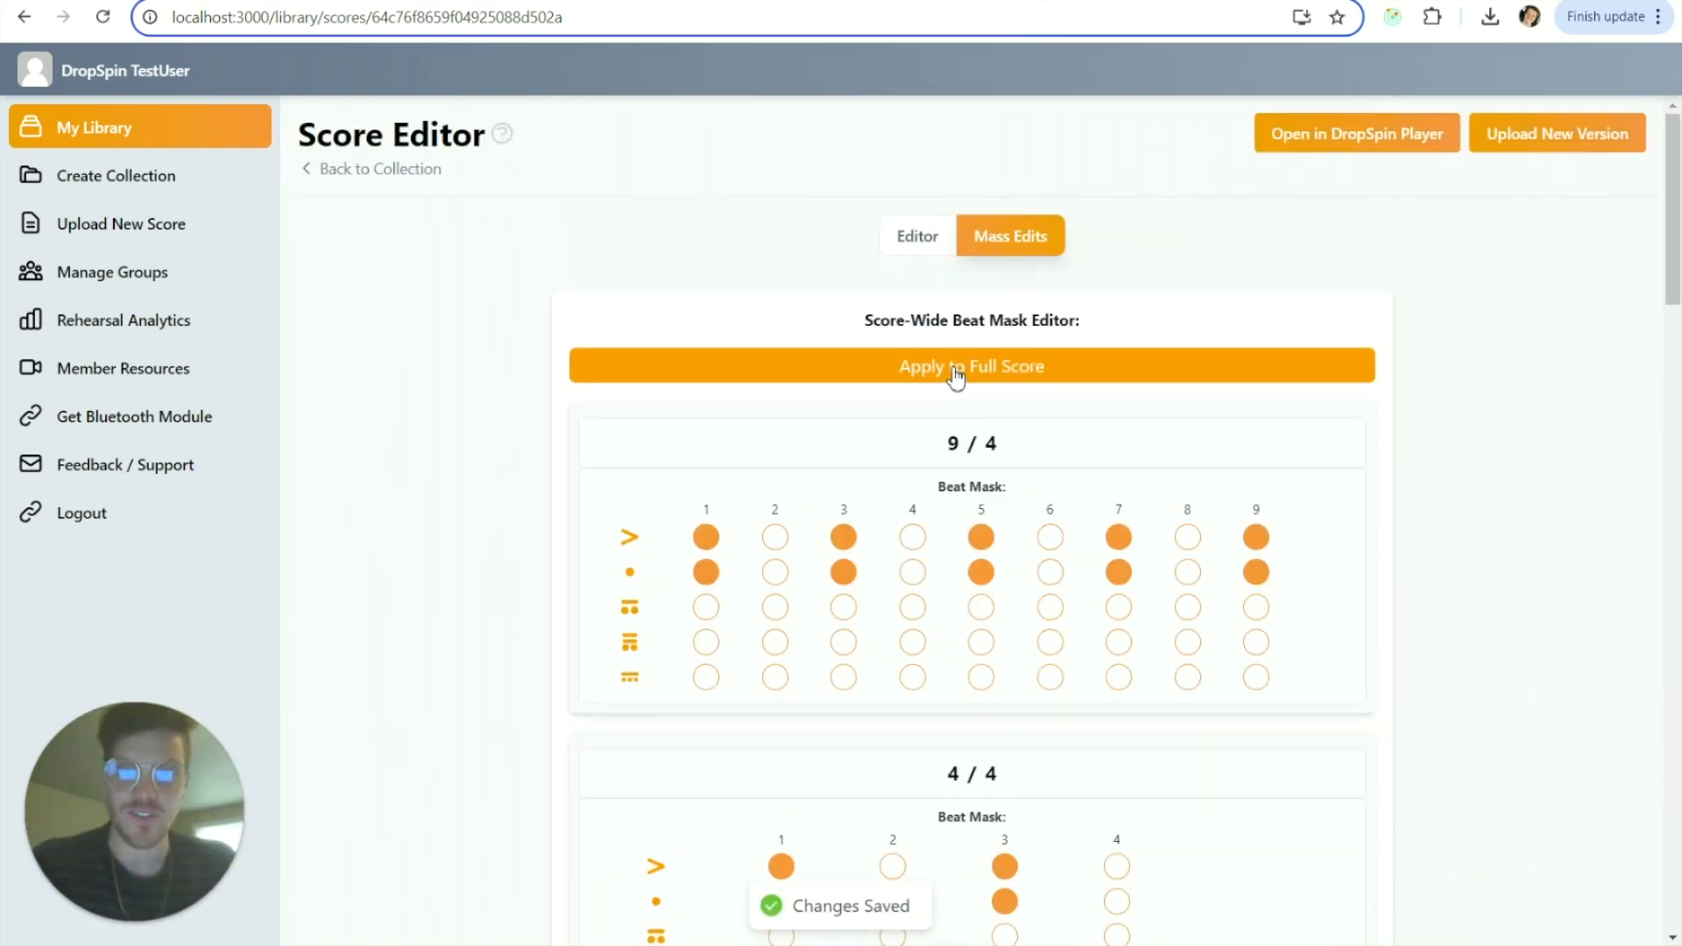
click(340, 170)
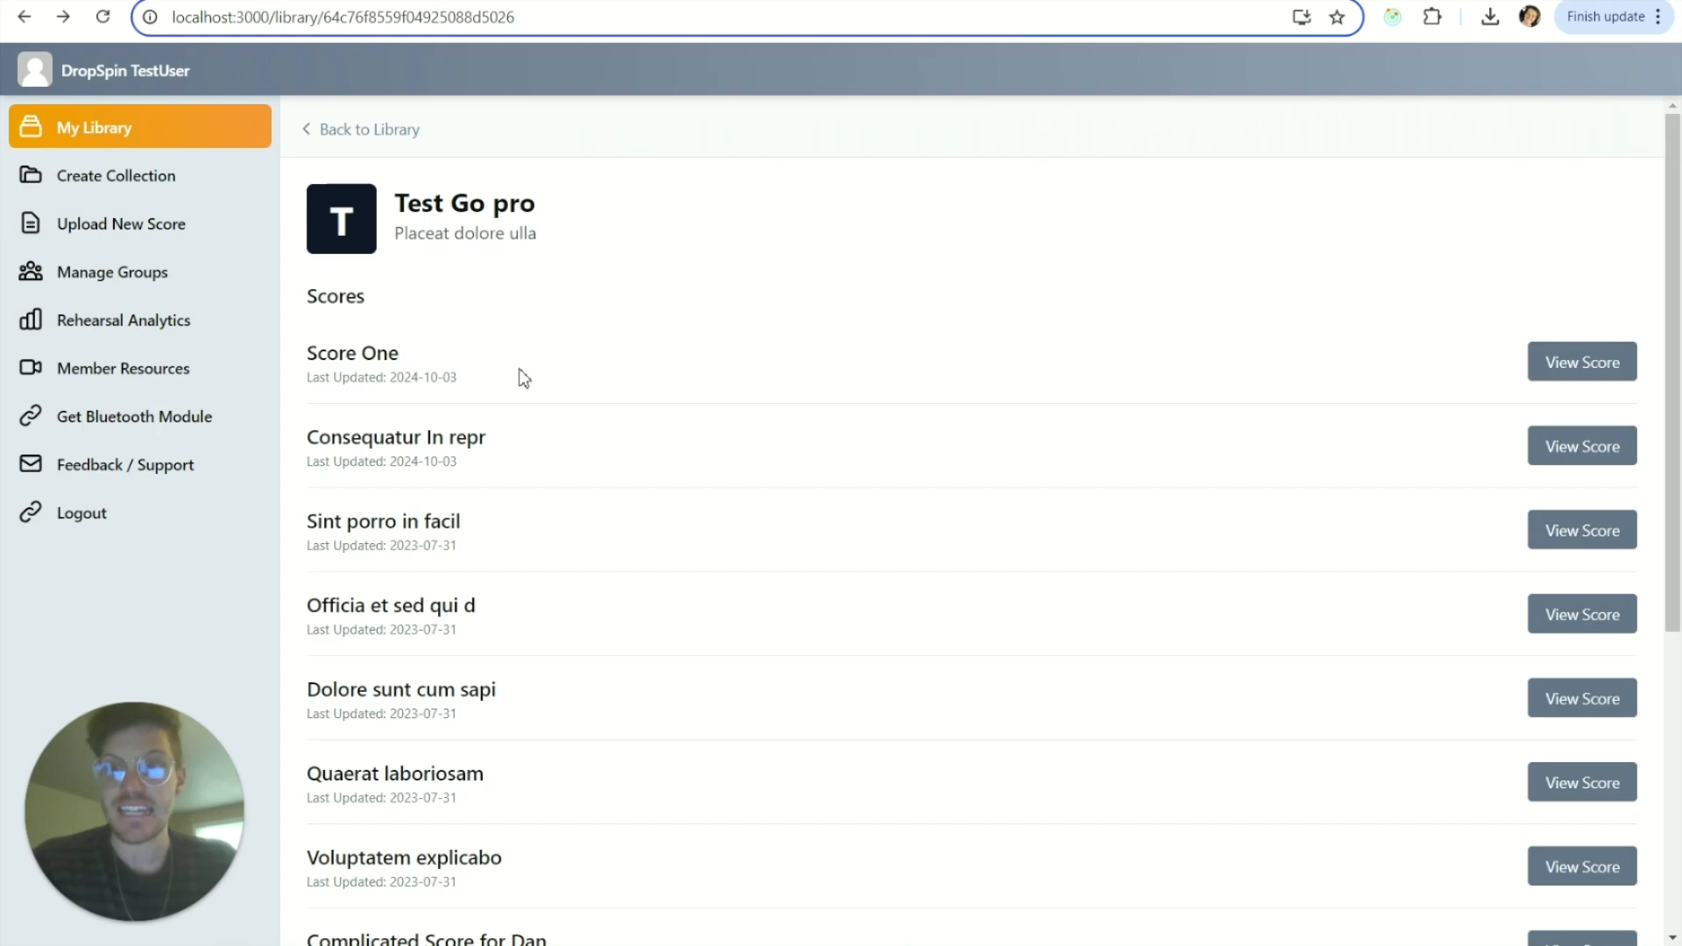
click(1577, 362)
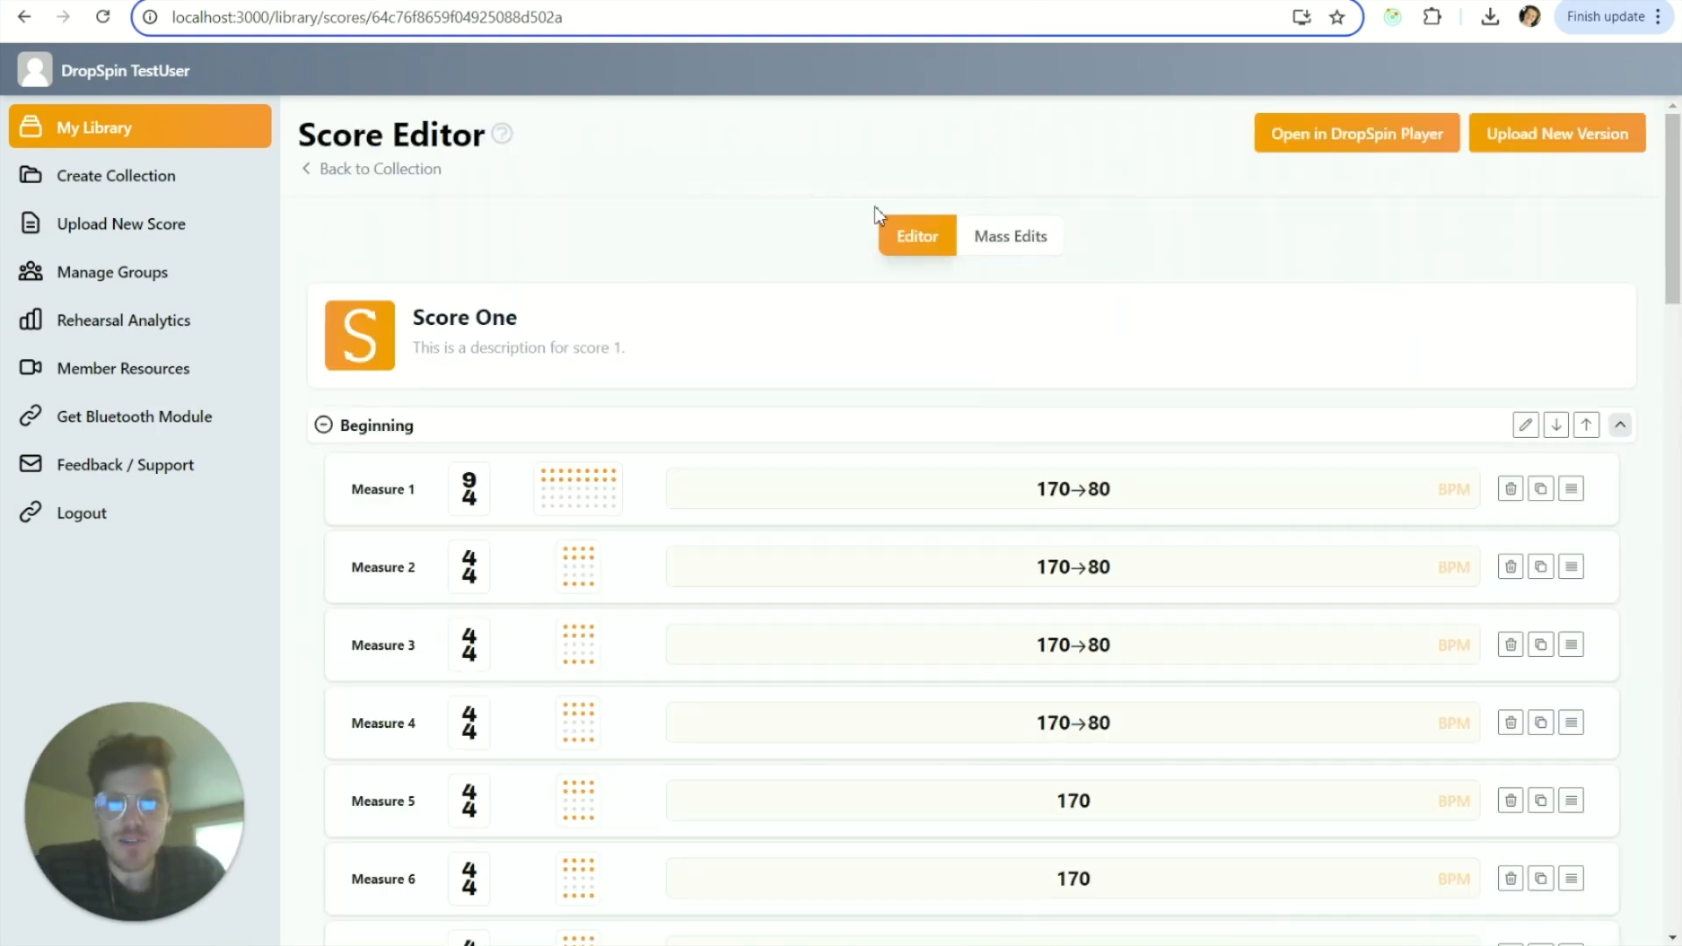
View the mass edits and the file chooser for uploading a new version, and cancel without choosing a file.
click(1008, 235)
click(914, 235)
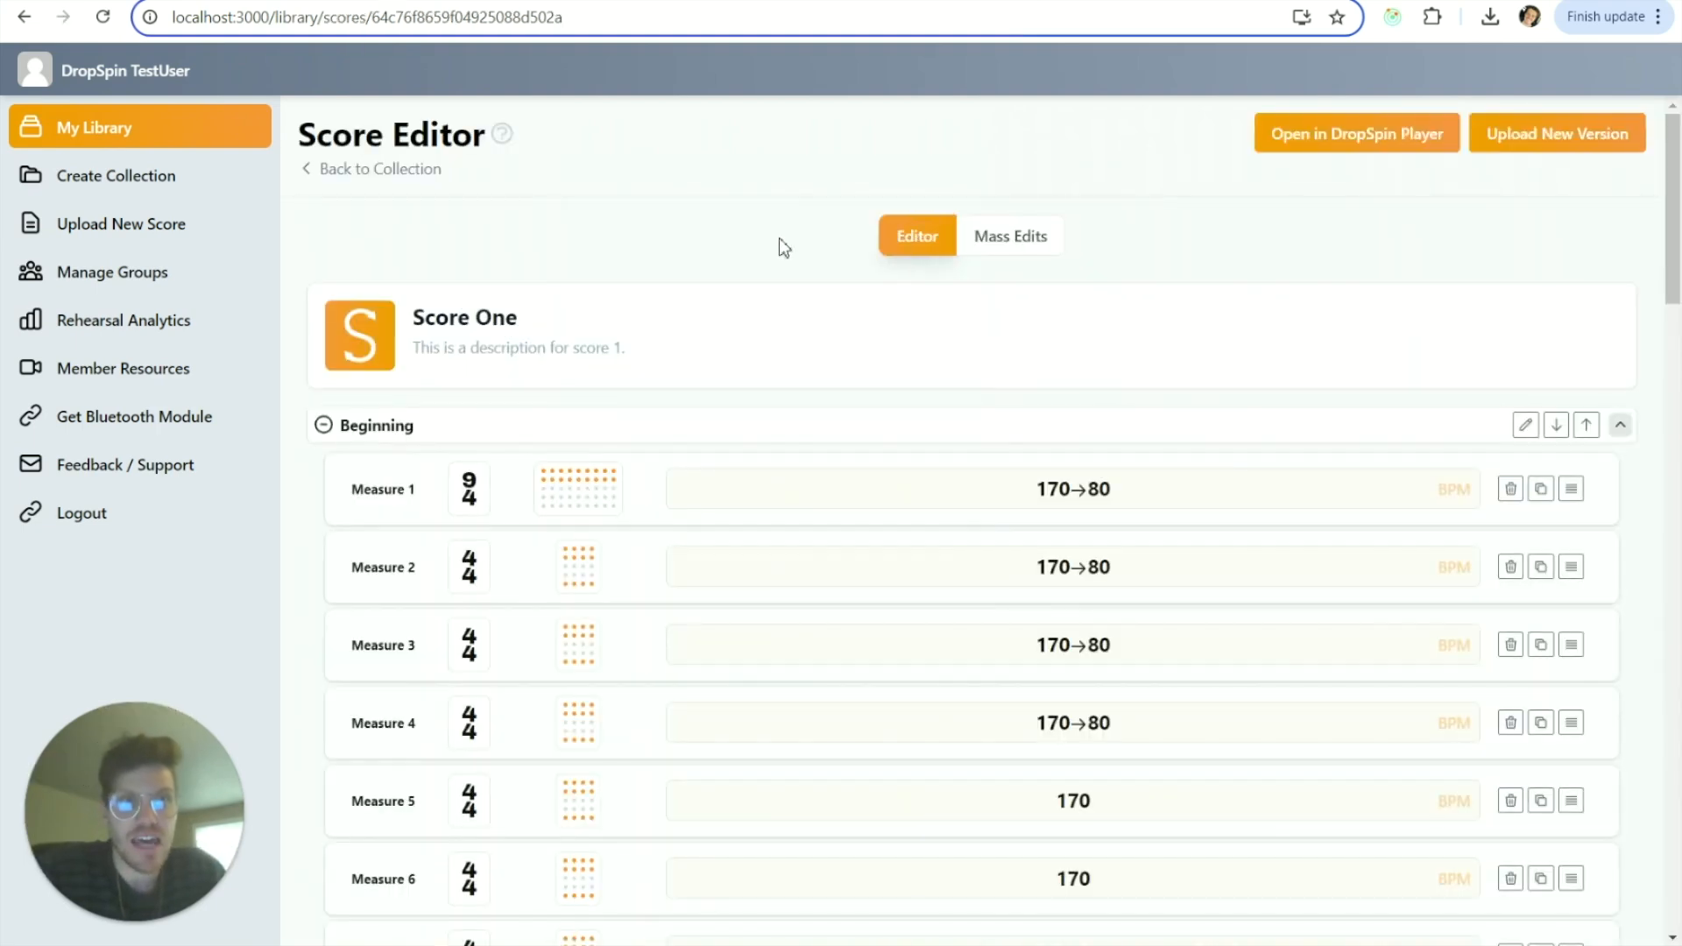
click(1538, 140)
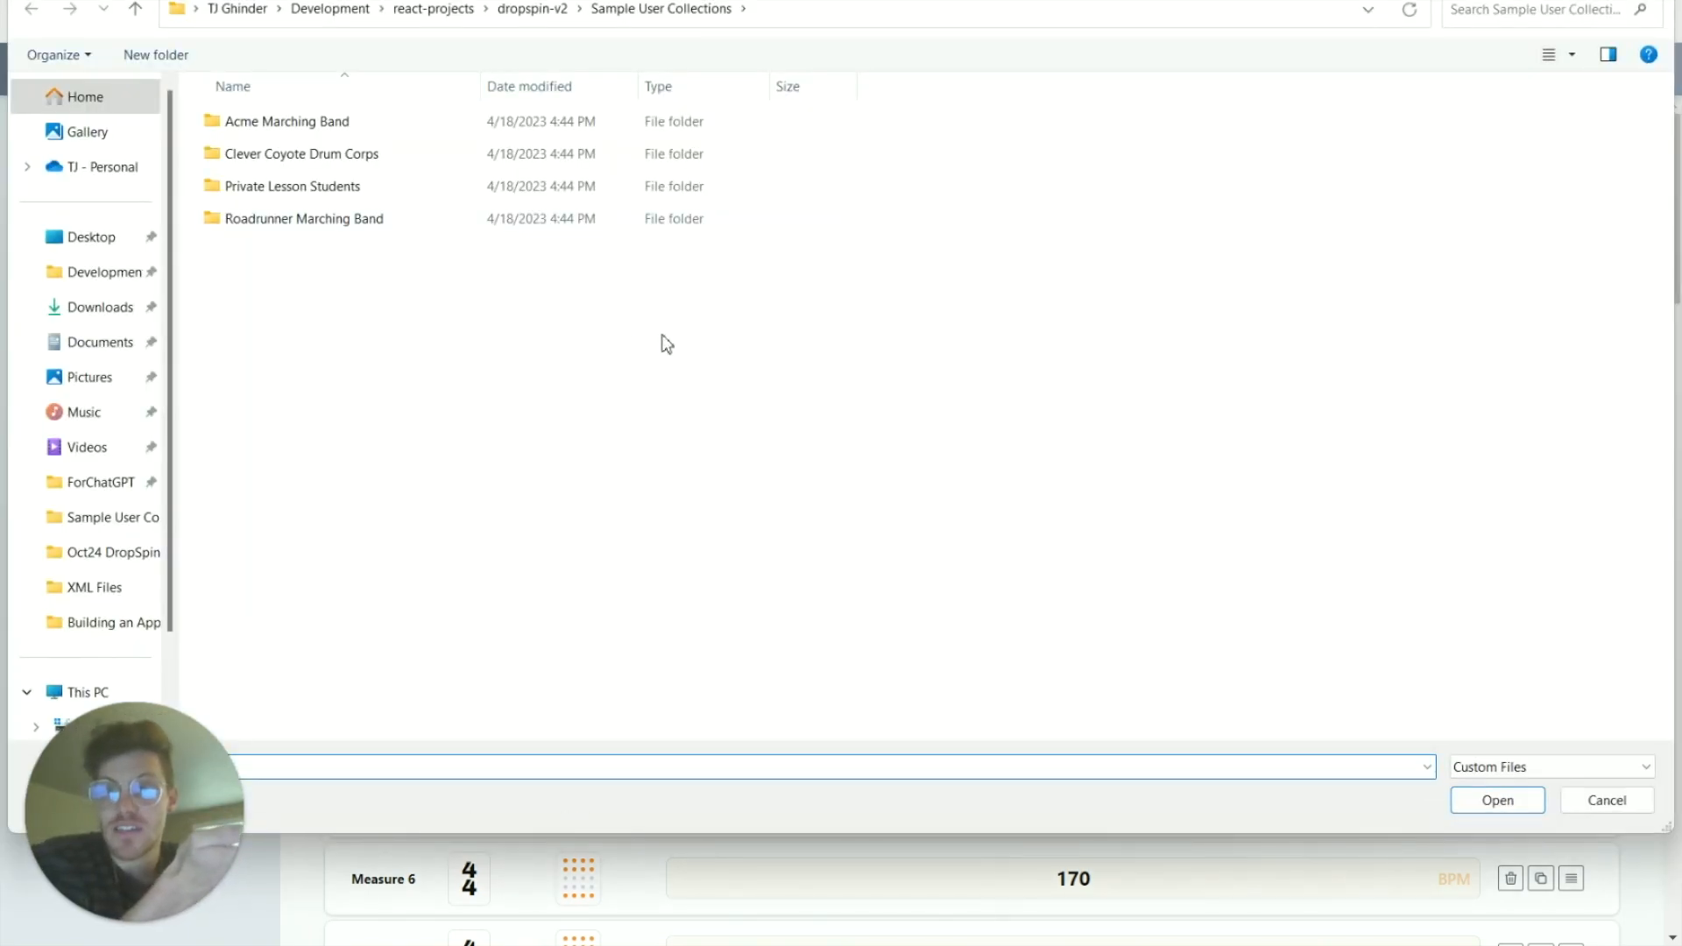
click(1607, 800)
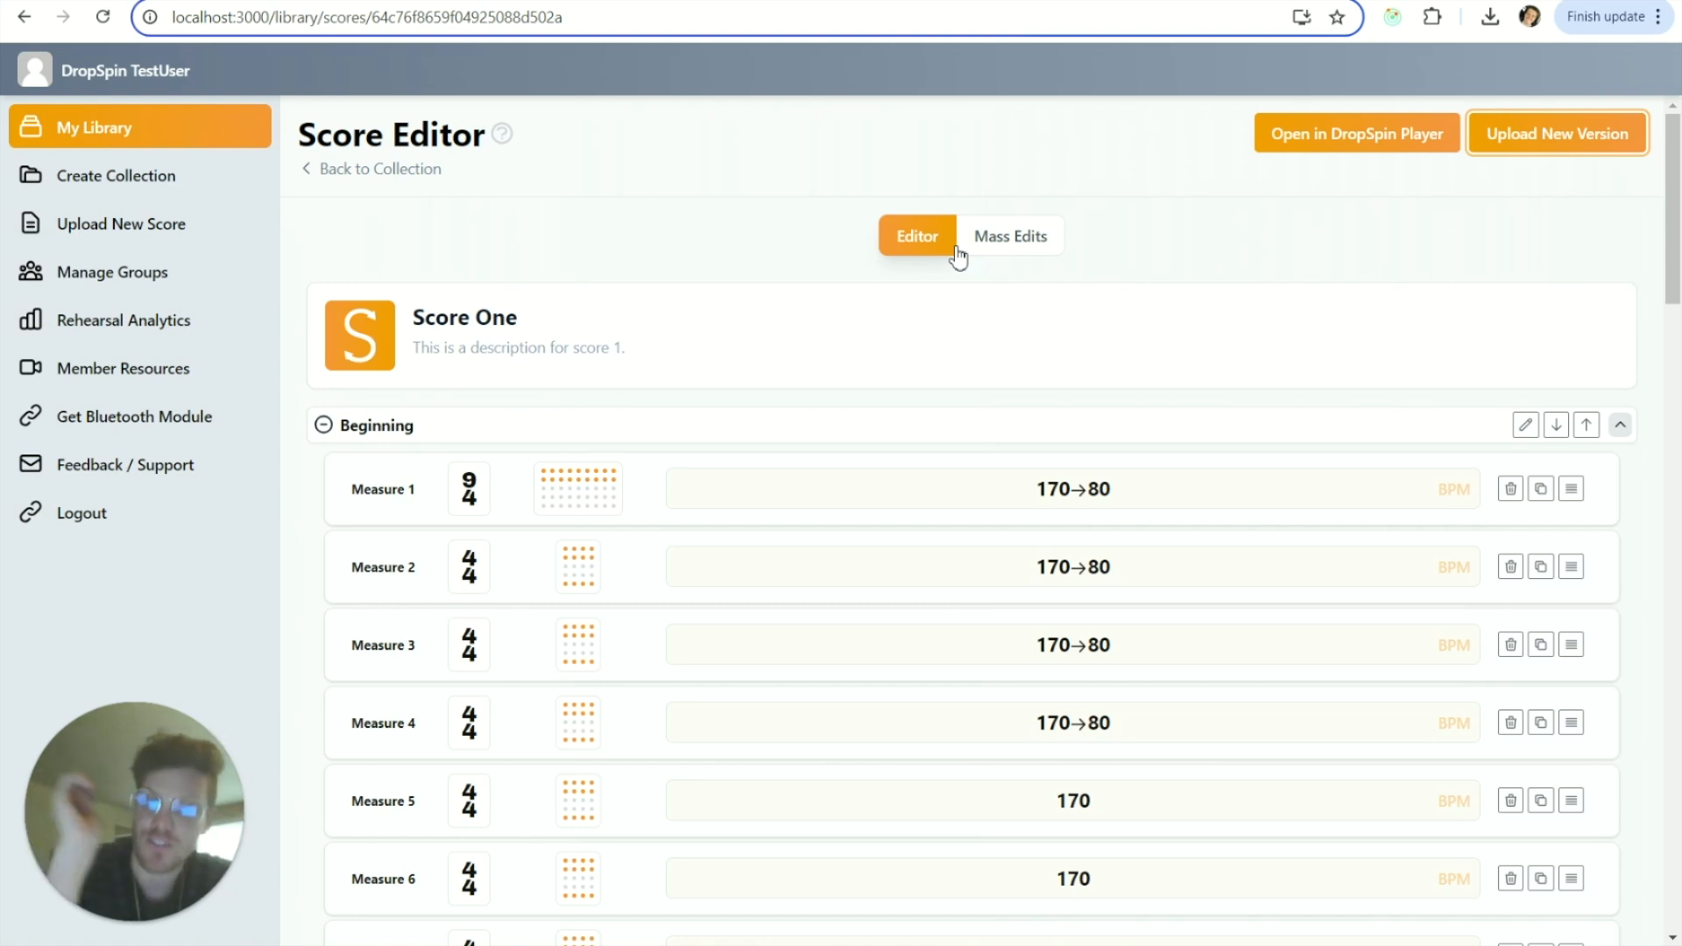
Open the score in DropSpin Player and return to the score editor.
click(1301, 144)
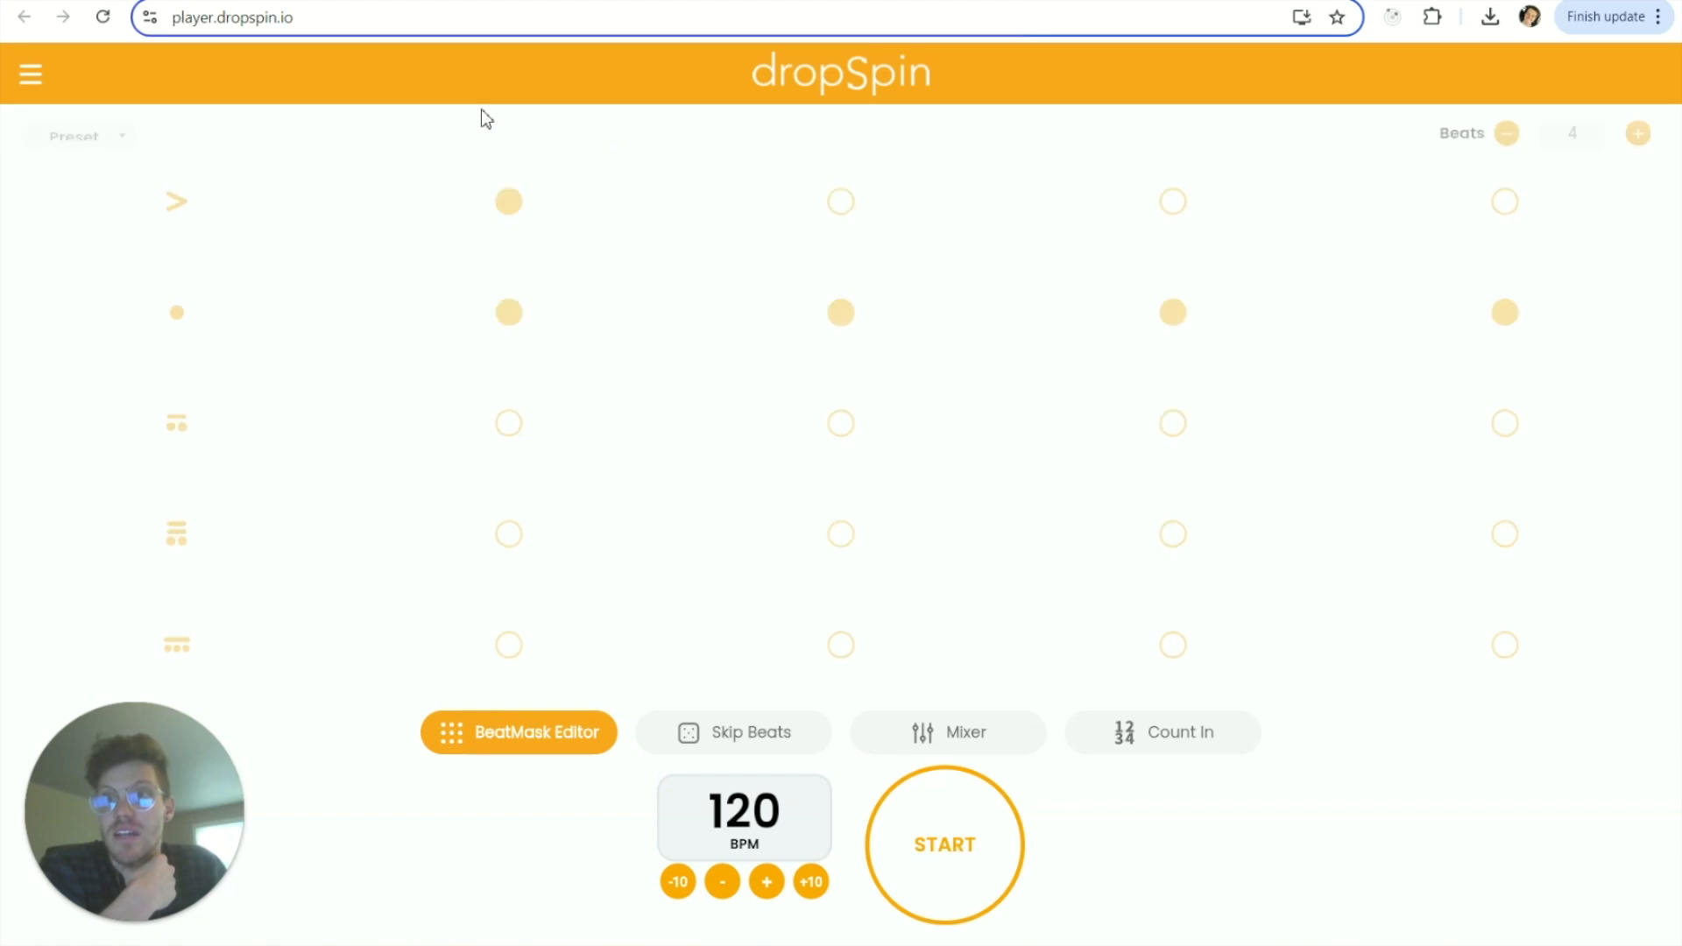
key(alt+Left)
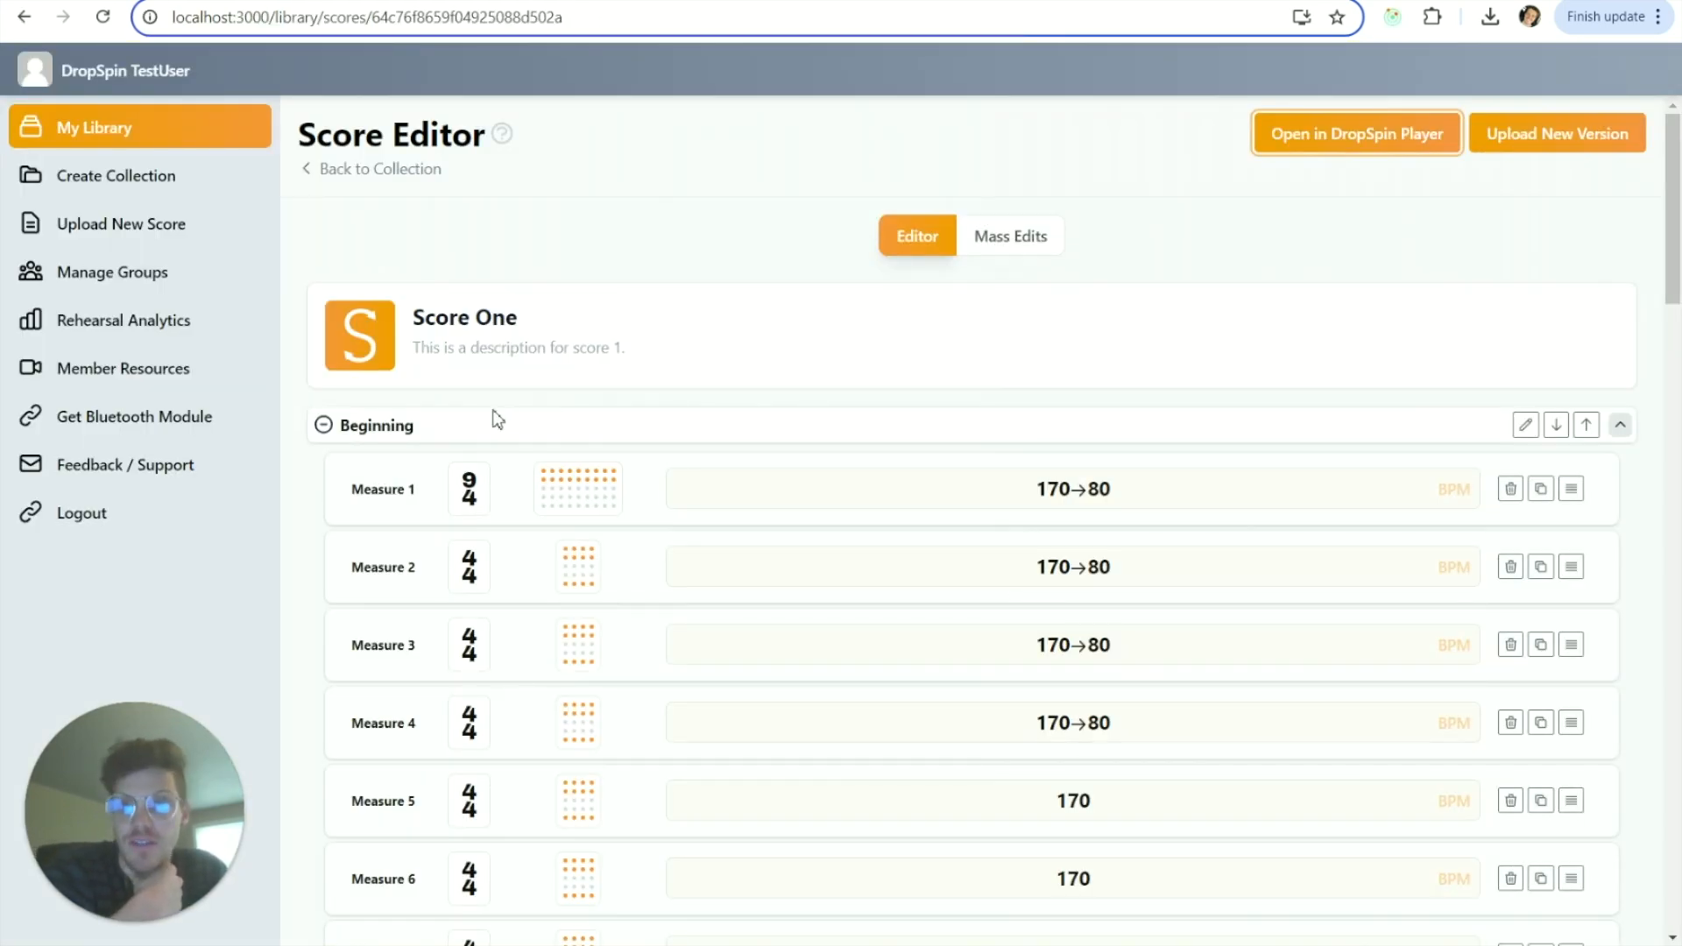
Go back to the Test Go pro collection, reopen Score One and expand the Beginning section.
click(383, 171)
click(559, 436)
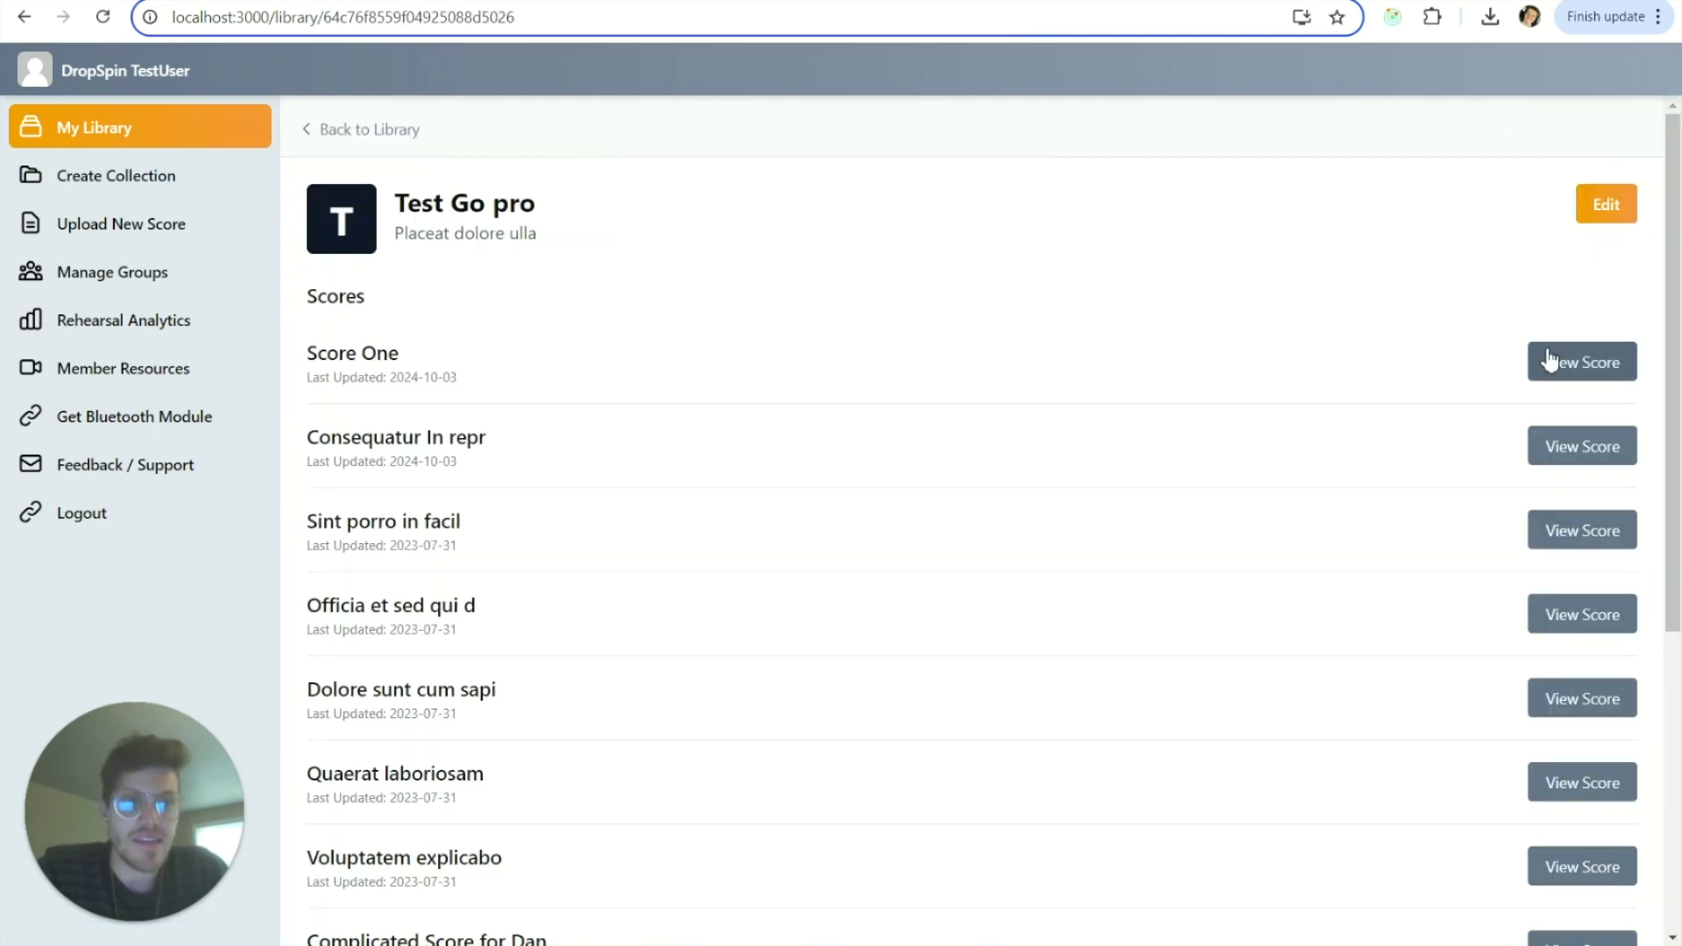
click(1539, 362)
click(324, 466)
click(323, 466)
click(324, 426)
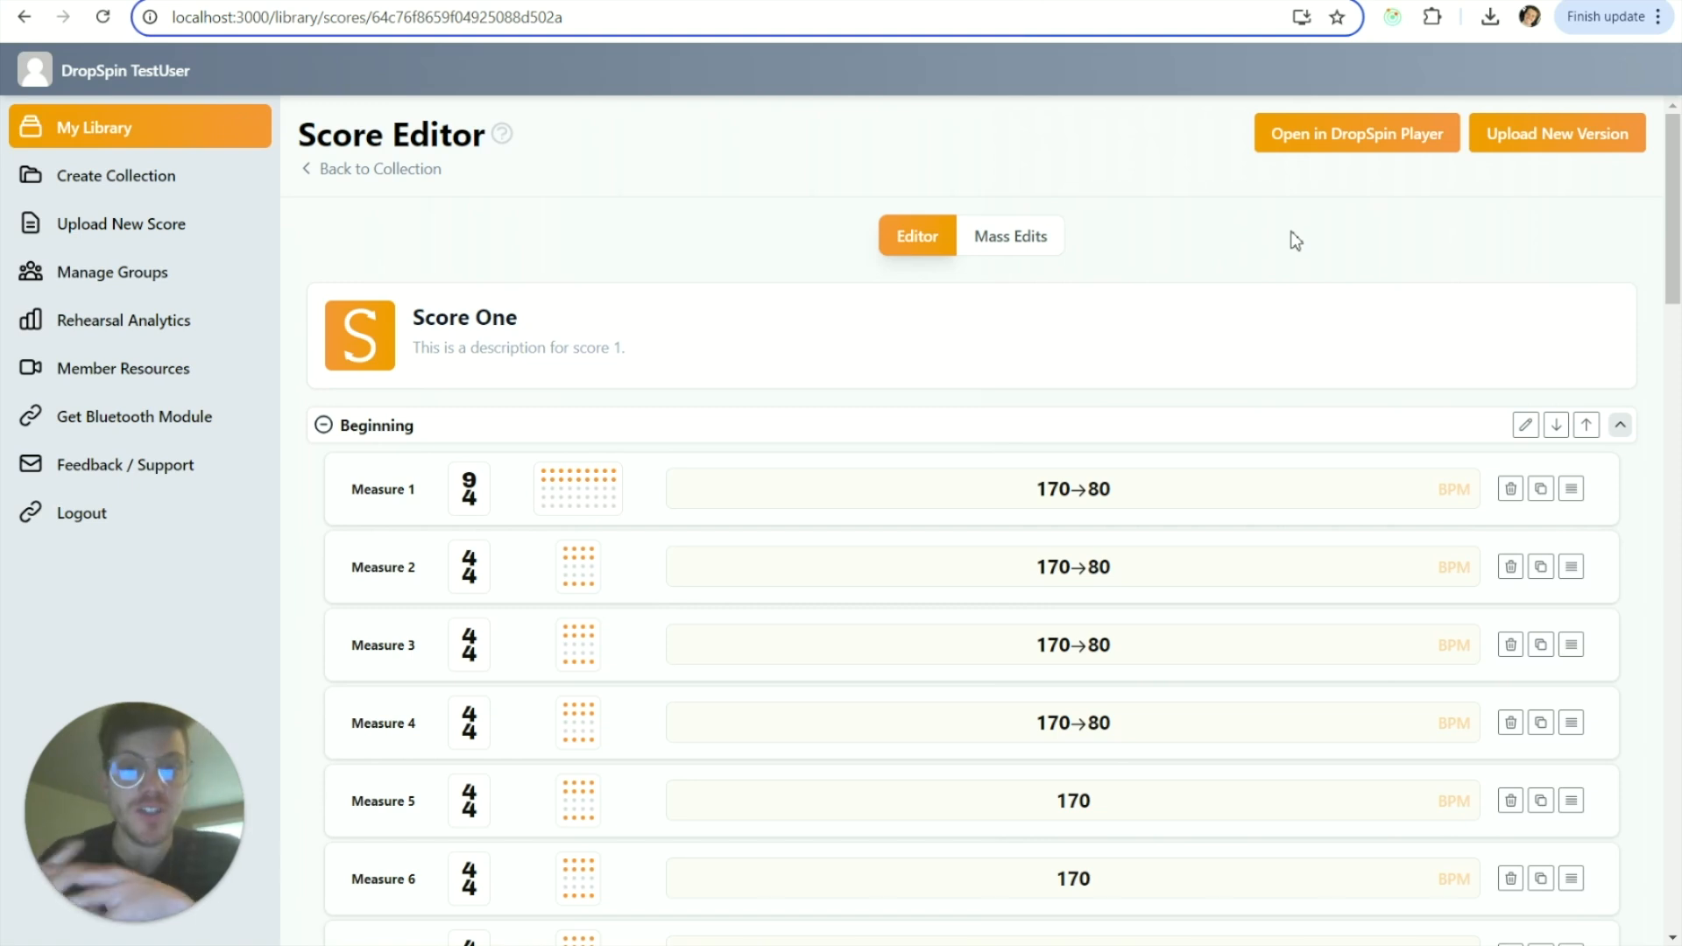
Review the DropSpin Feedback Form, return to the score editor and collapse the Beginning section.
click(240, 477)
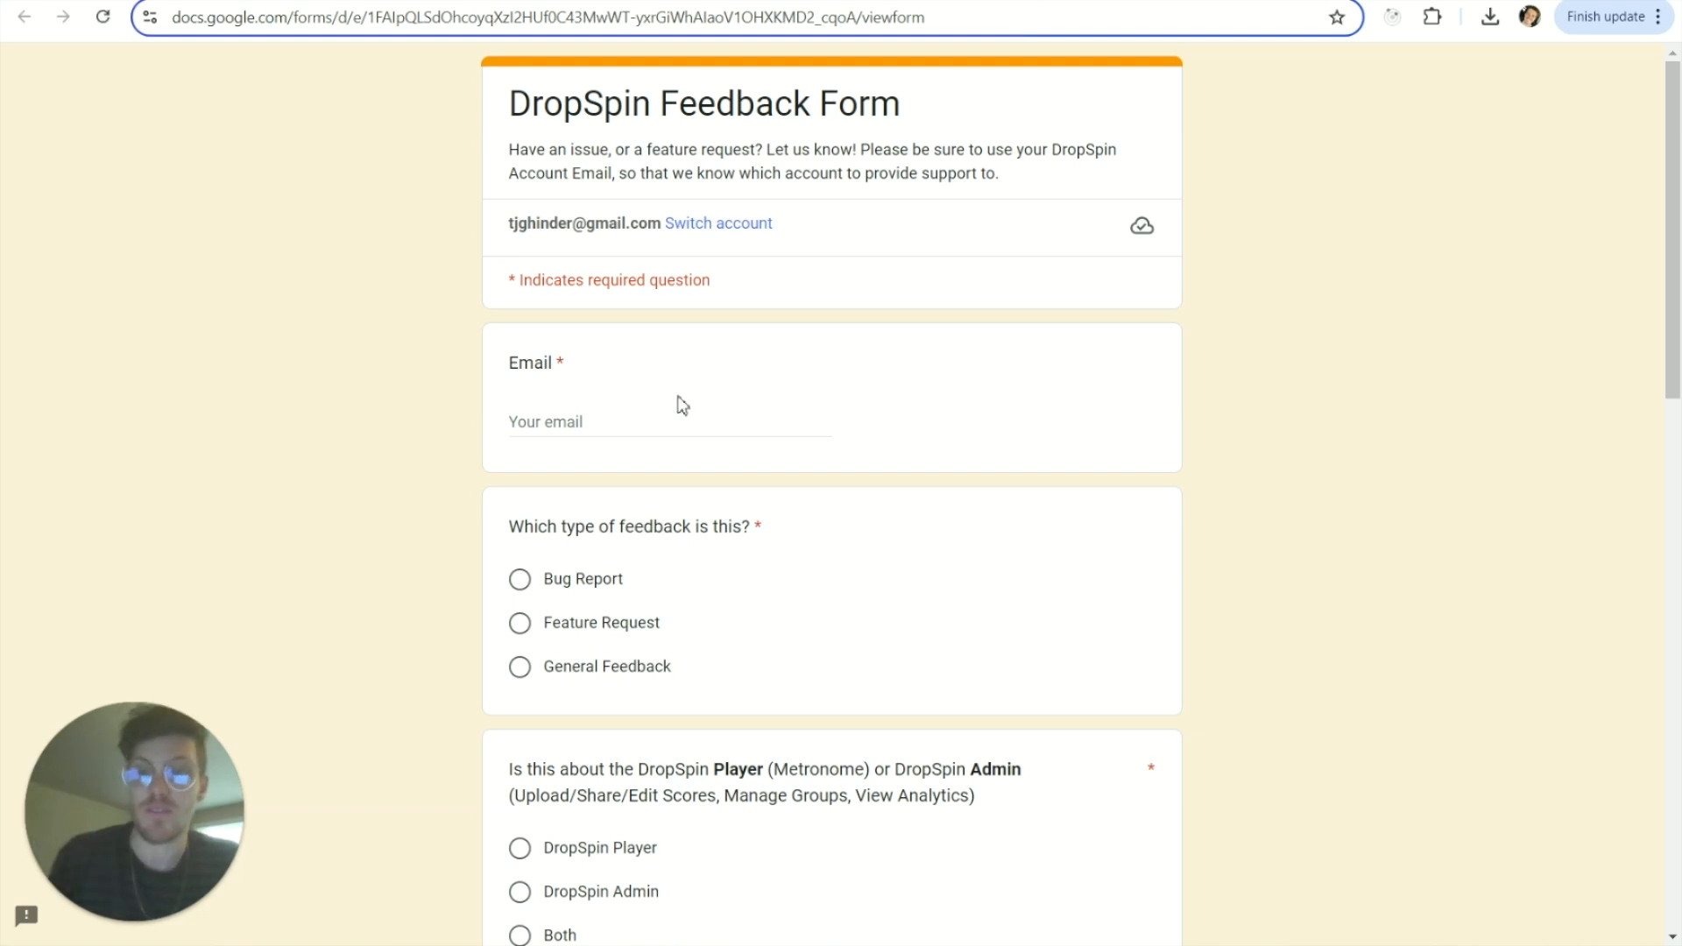
scroll(680, 404, down, 4)
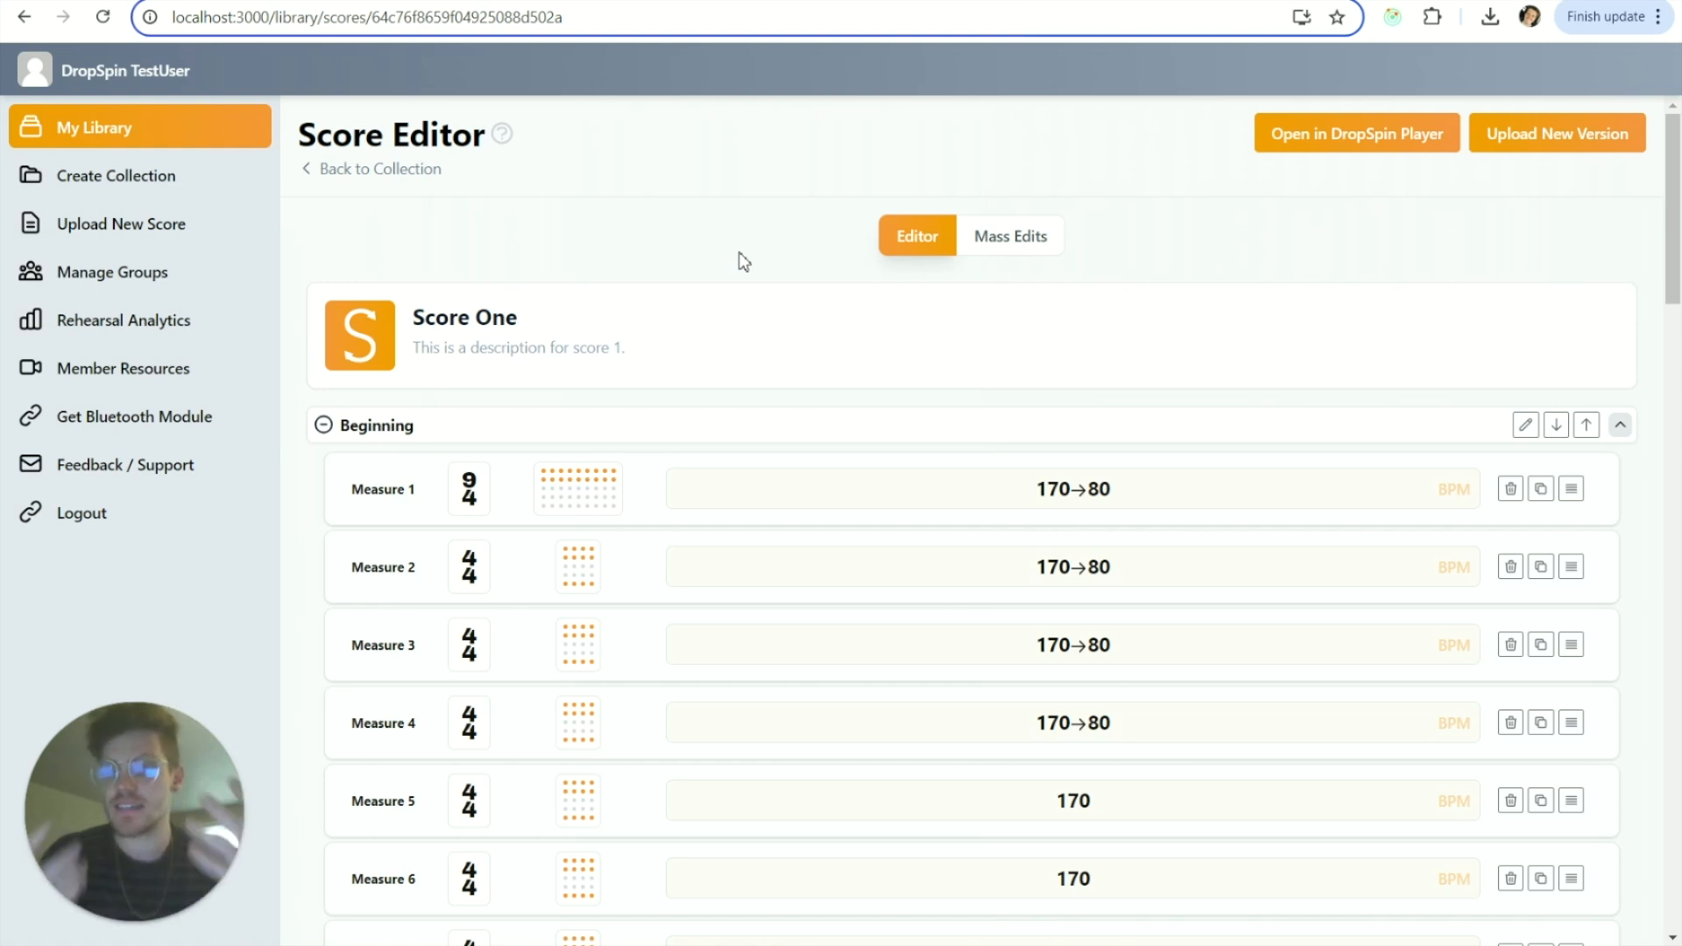
click(323, 425)
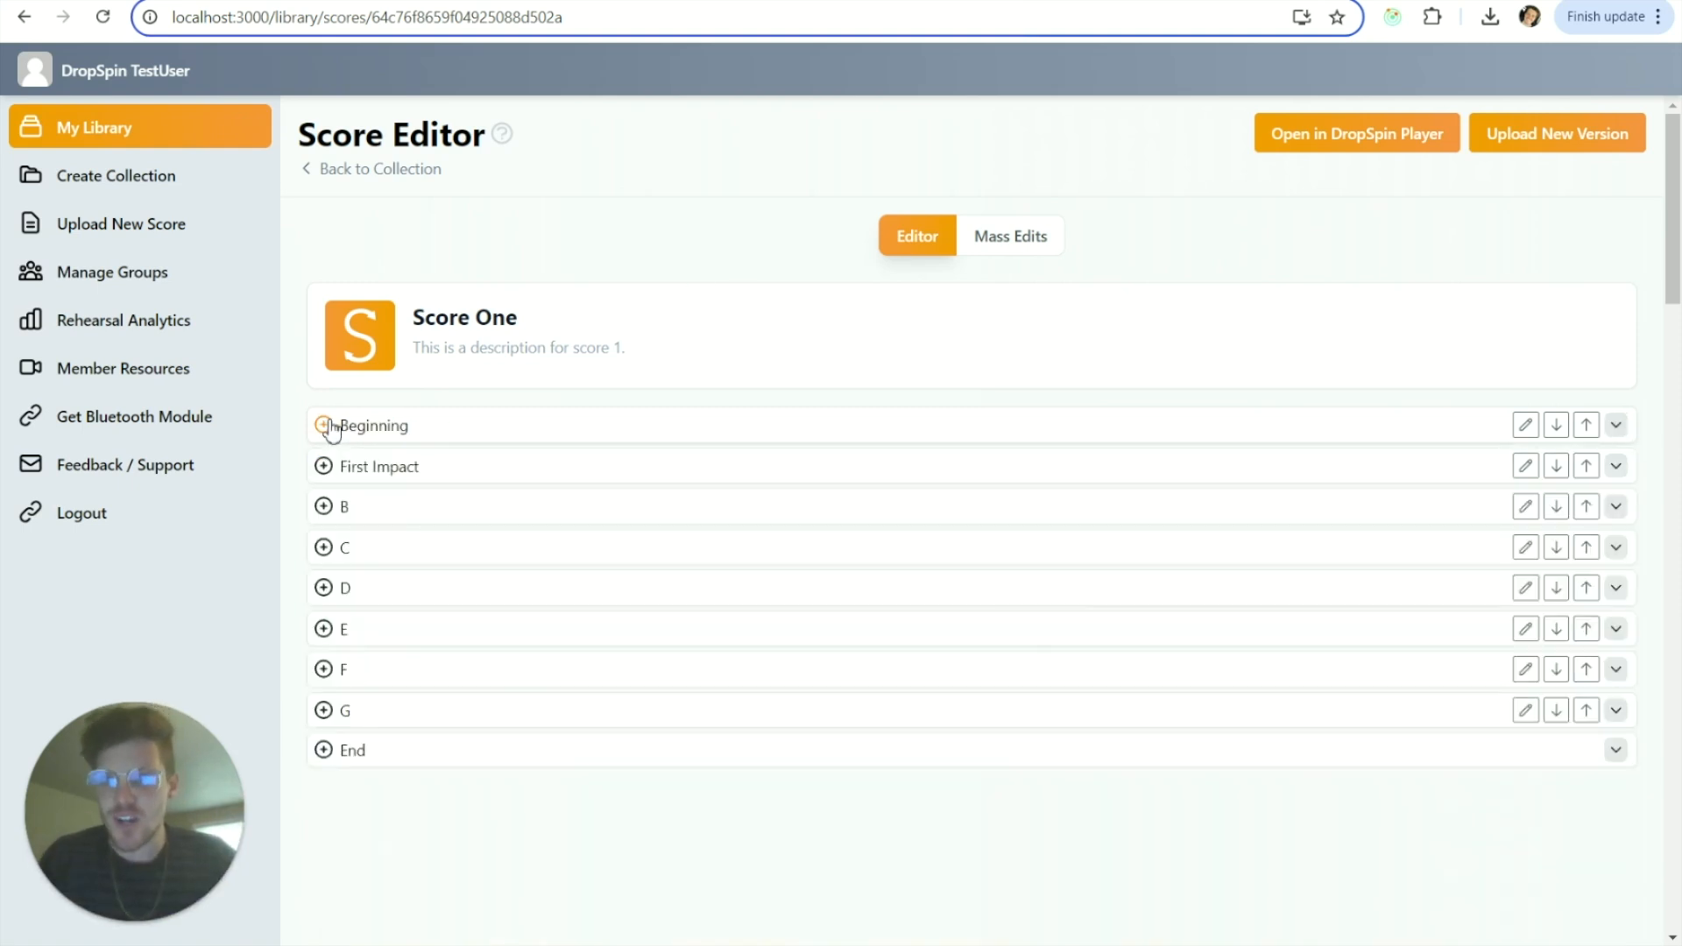